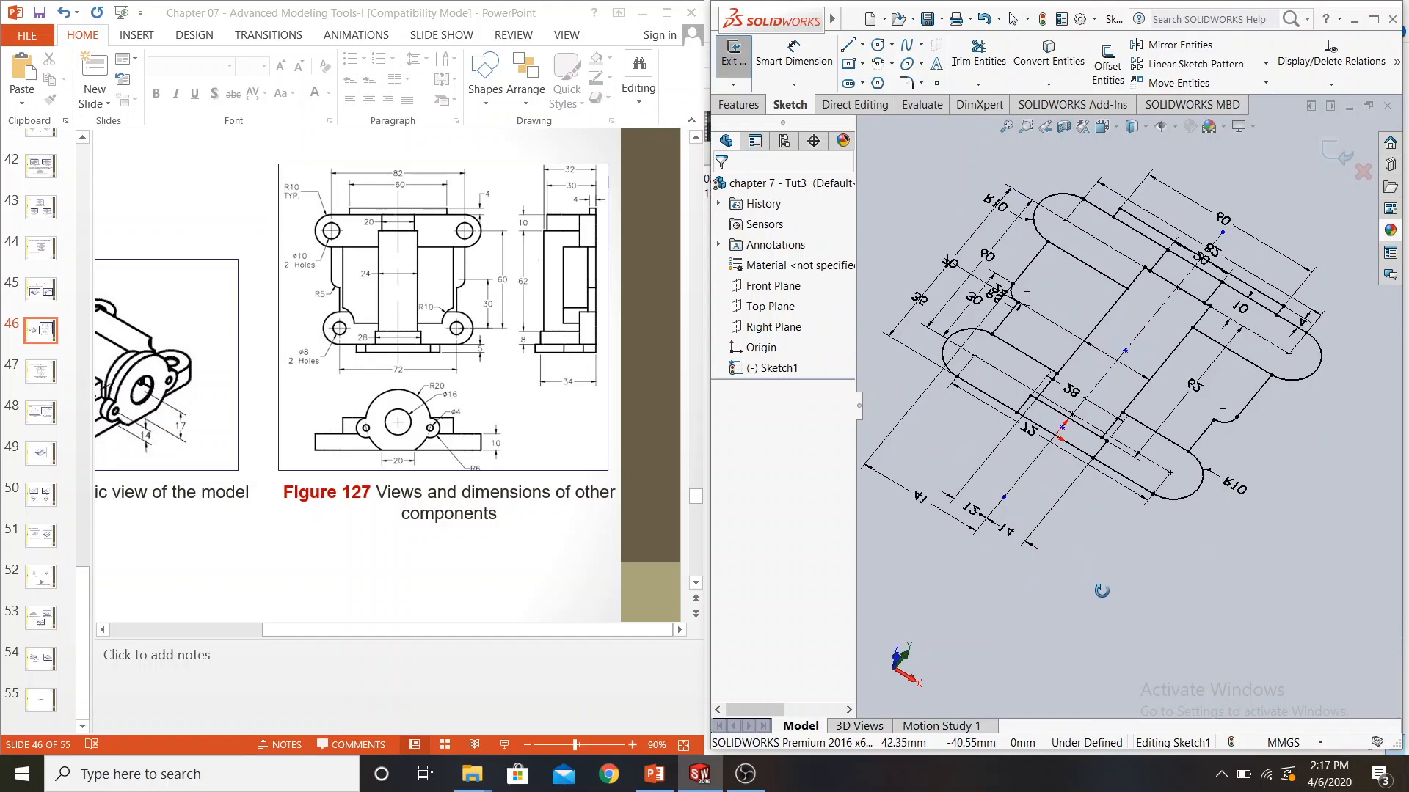
Start a boss extrude of the open sketch and make its contours available for selection
{"action": "left_click", "coordinate": [746, 108]}
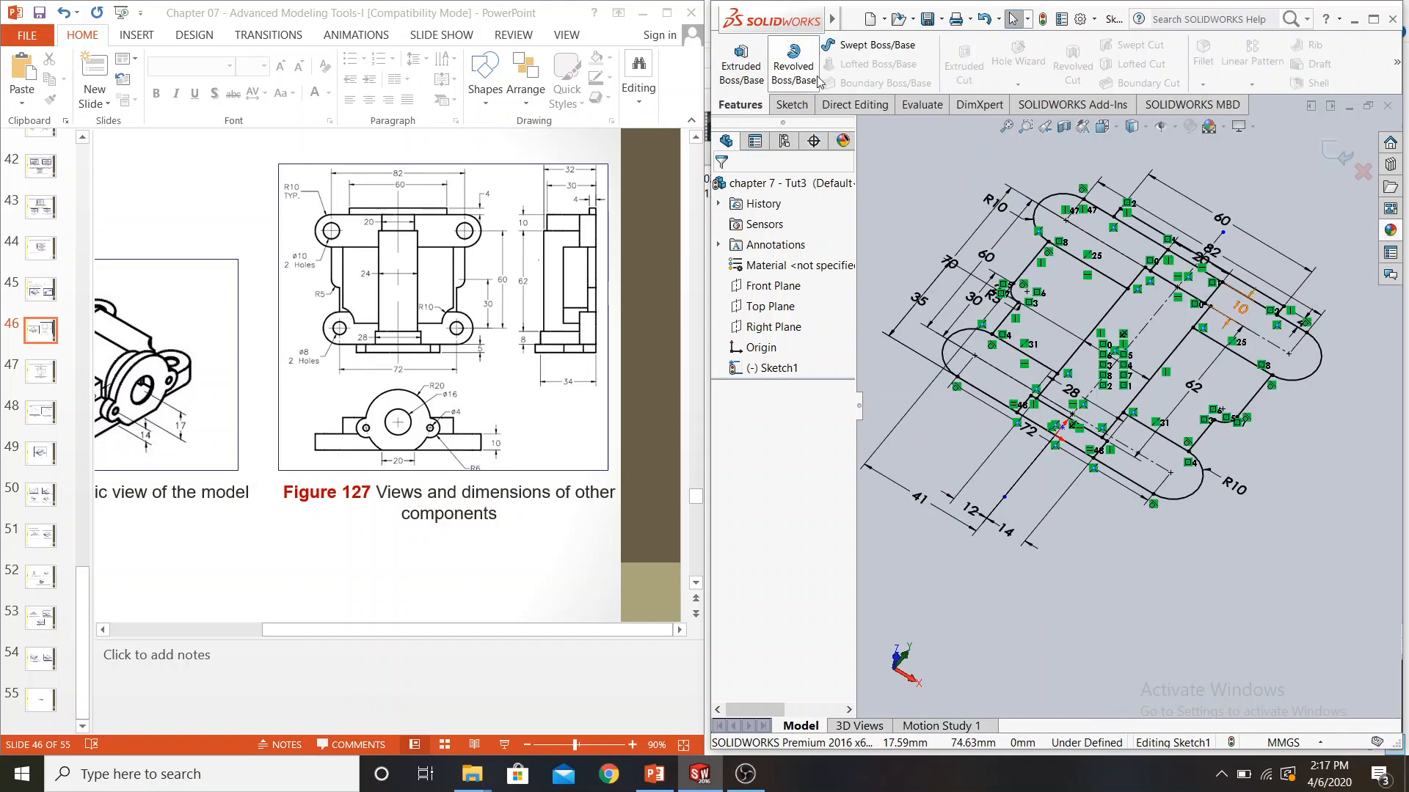
{"action": "left_click", "coordinate": [741, 68]}
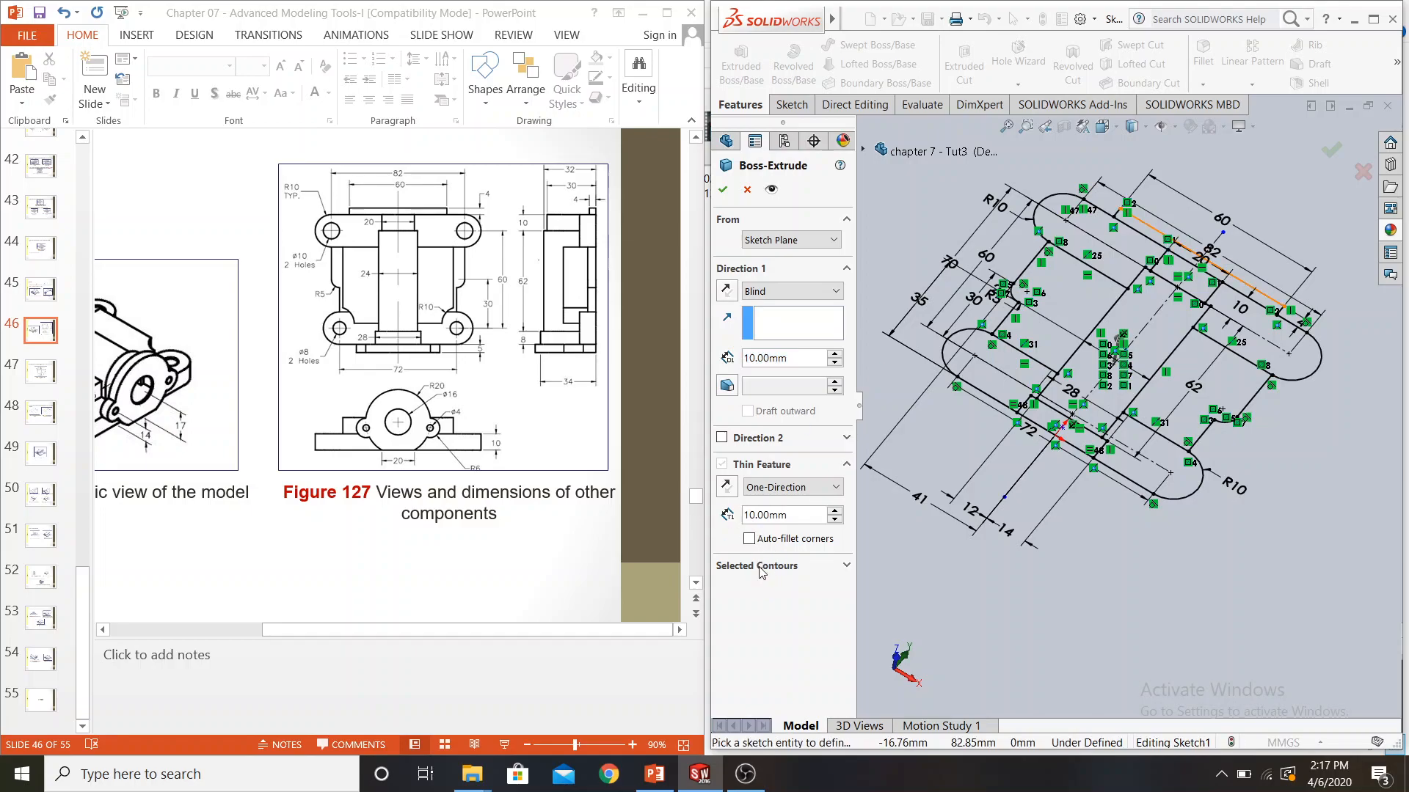
{"action": "left_click", "coordinate": [846, 566]}
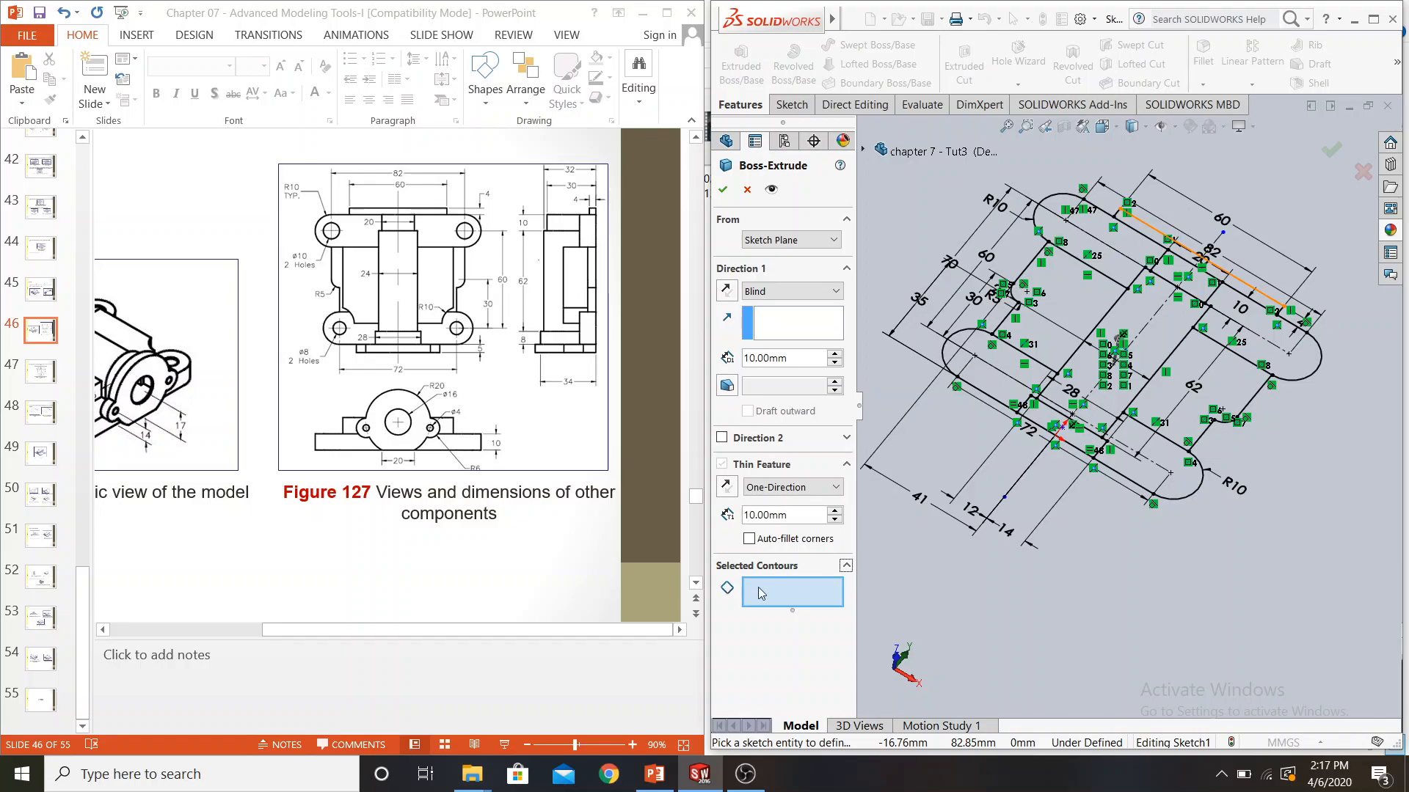
{"action": "left_click", "coordinate": [1265, 305]}
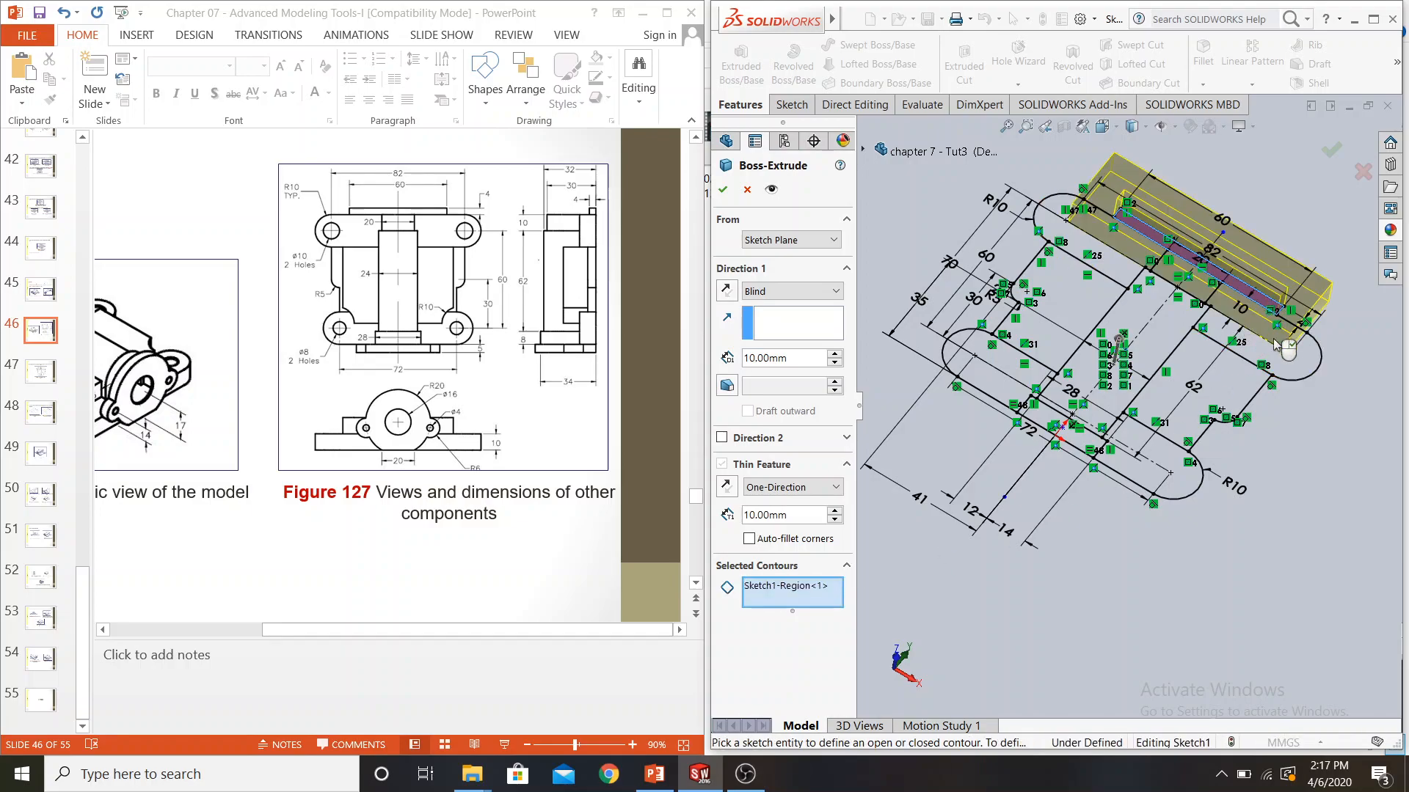
{"action": "right_click", "coordinate": [783, 595]}
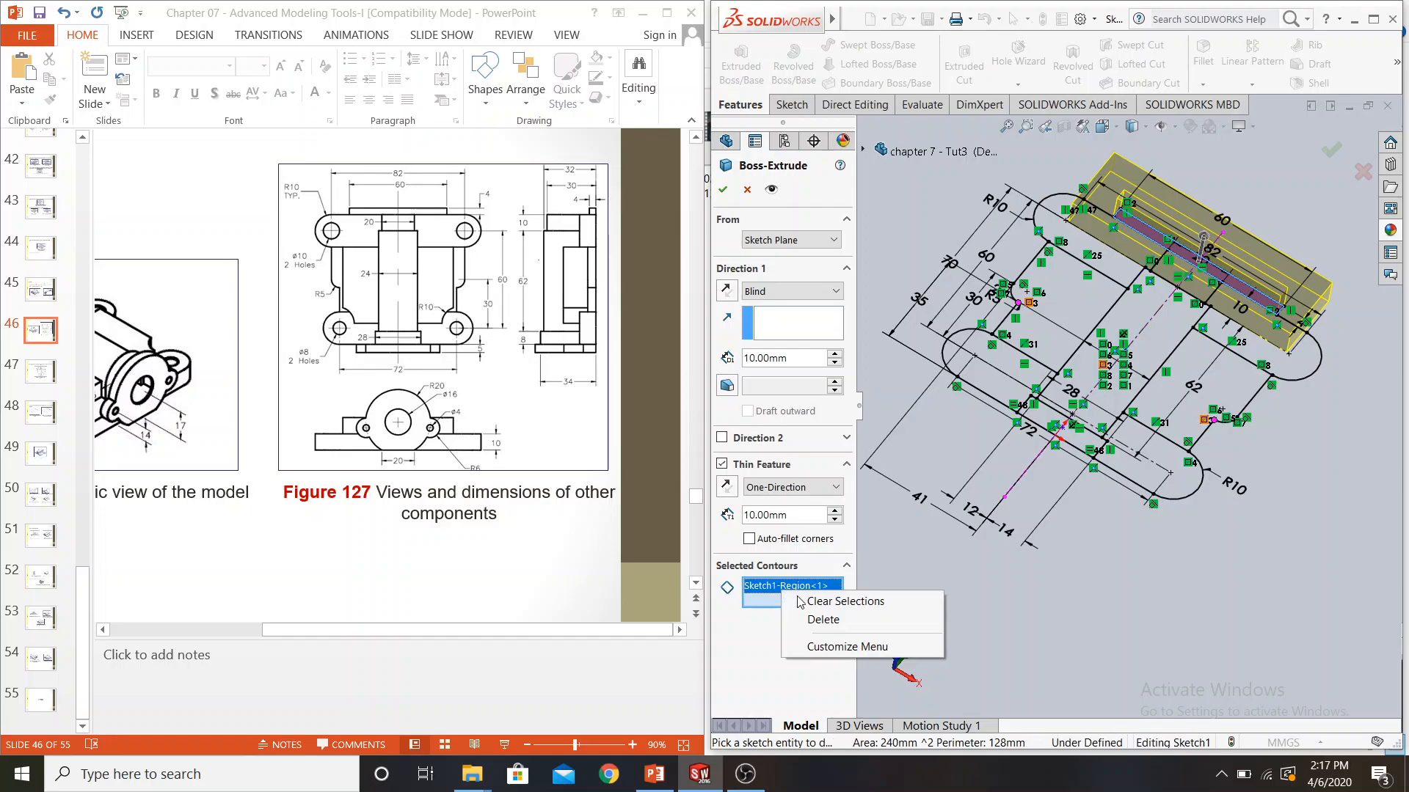
{"action": "left_click", "coordinate": [800, 602]}
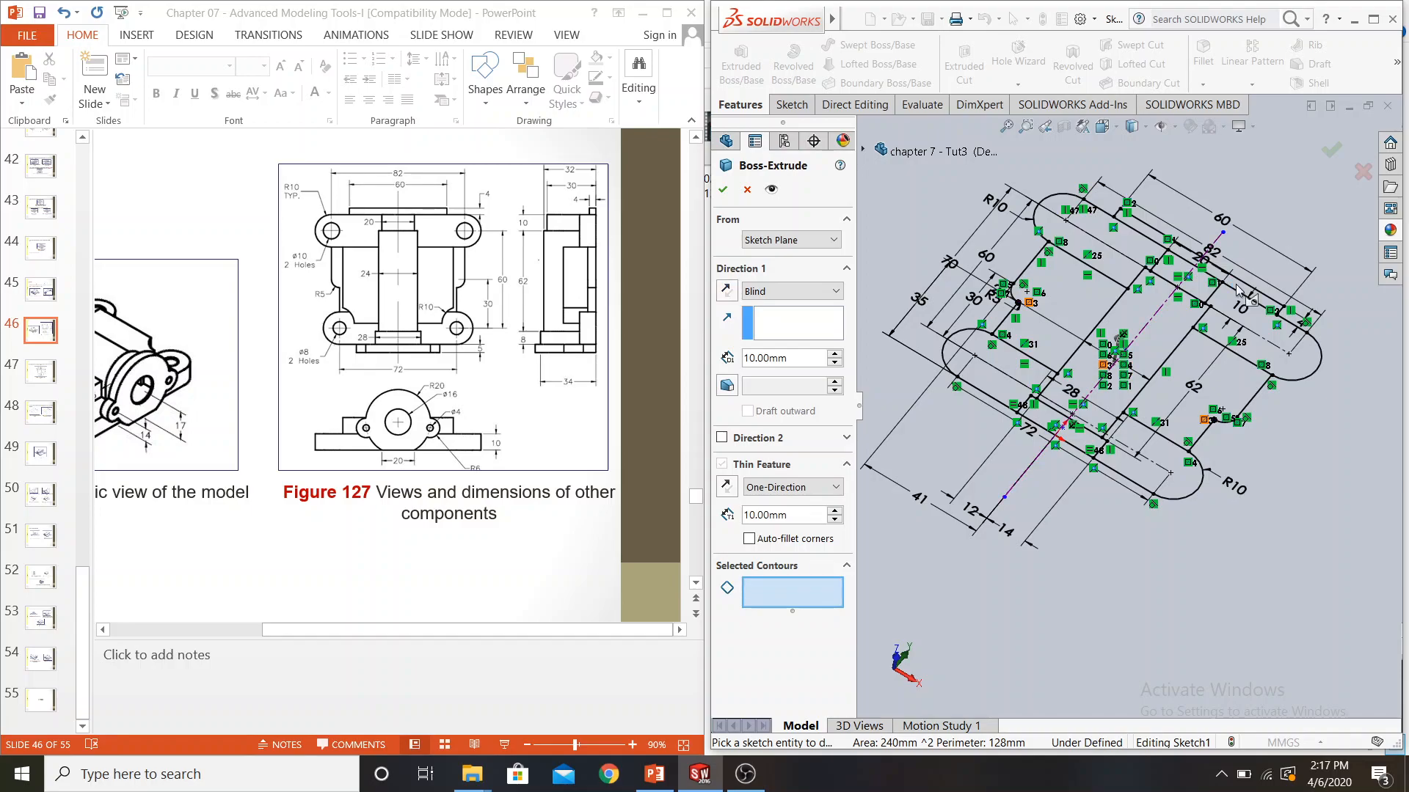
Extrude the narrow 60 mm by 4 mm rectangle contour to a blind depth of 4 mm, with Thin Feature off
{"action": "left_click", "coordinate": [1232, 291]}
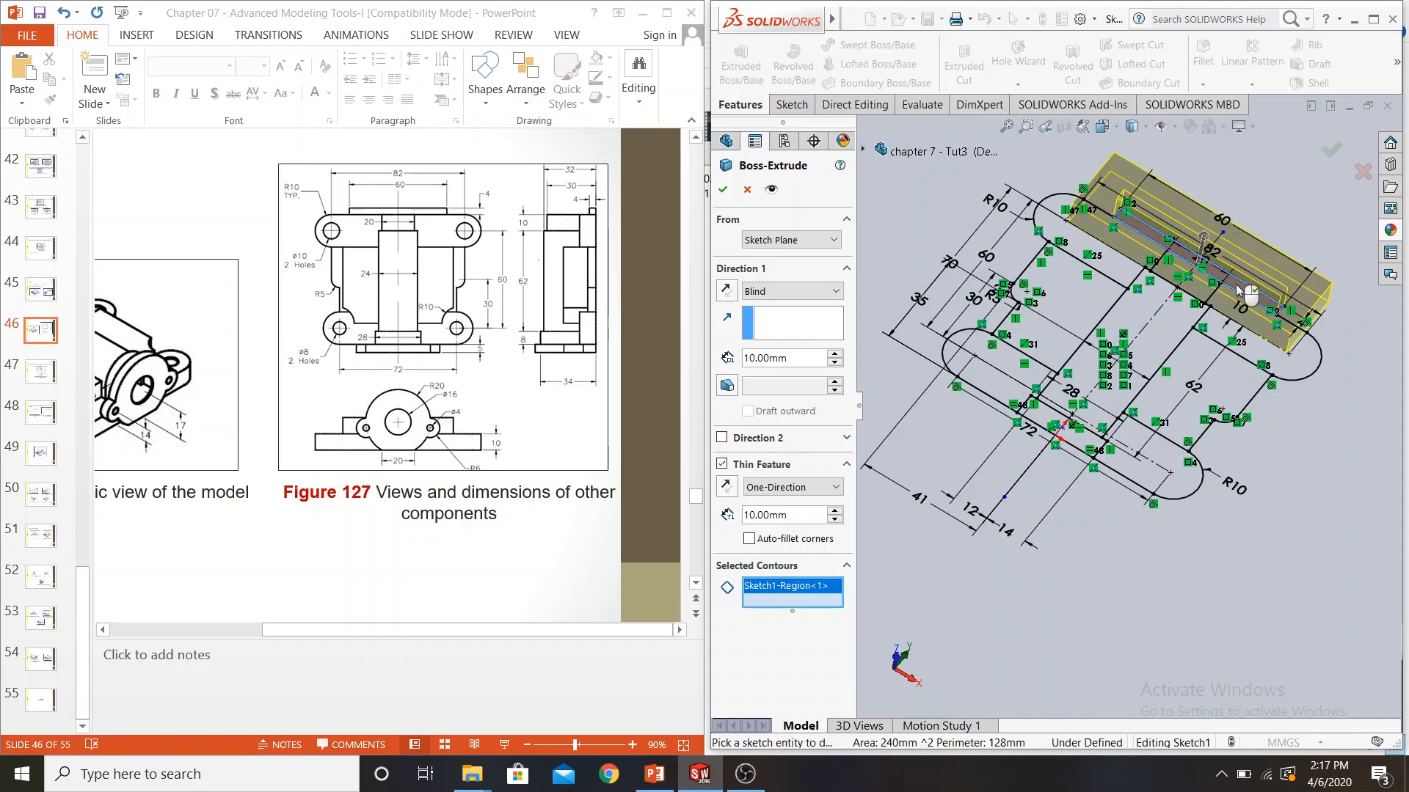
{"action": "left_click", "coordinate": [725, 465]}
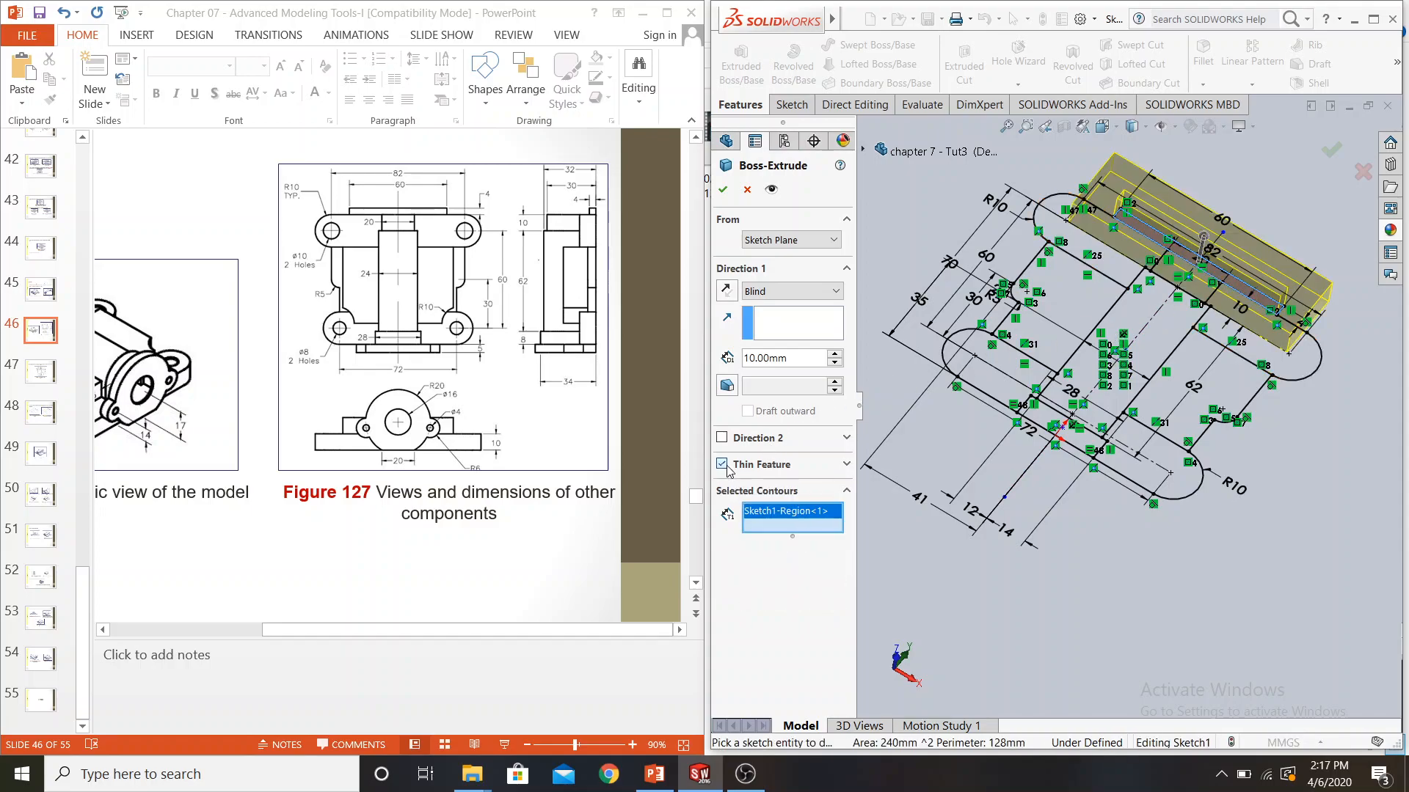
{"action": "double_click", "coordinate": [783, 357]}
{"action": "type", "text": "4"}
{"action": "key", "text": "Return"}
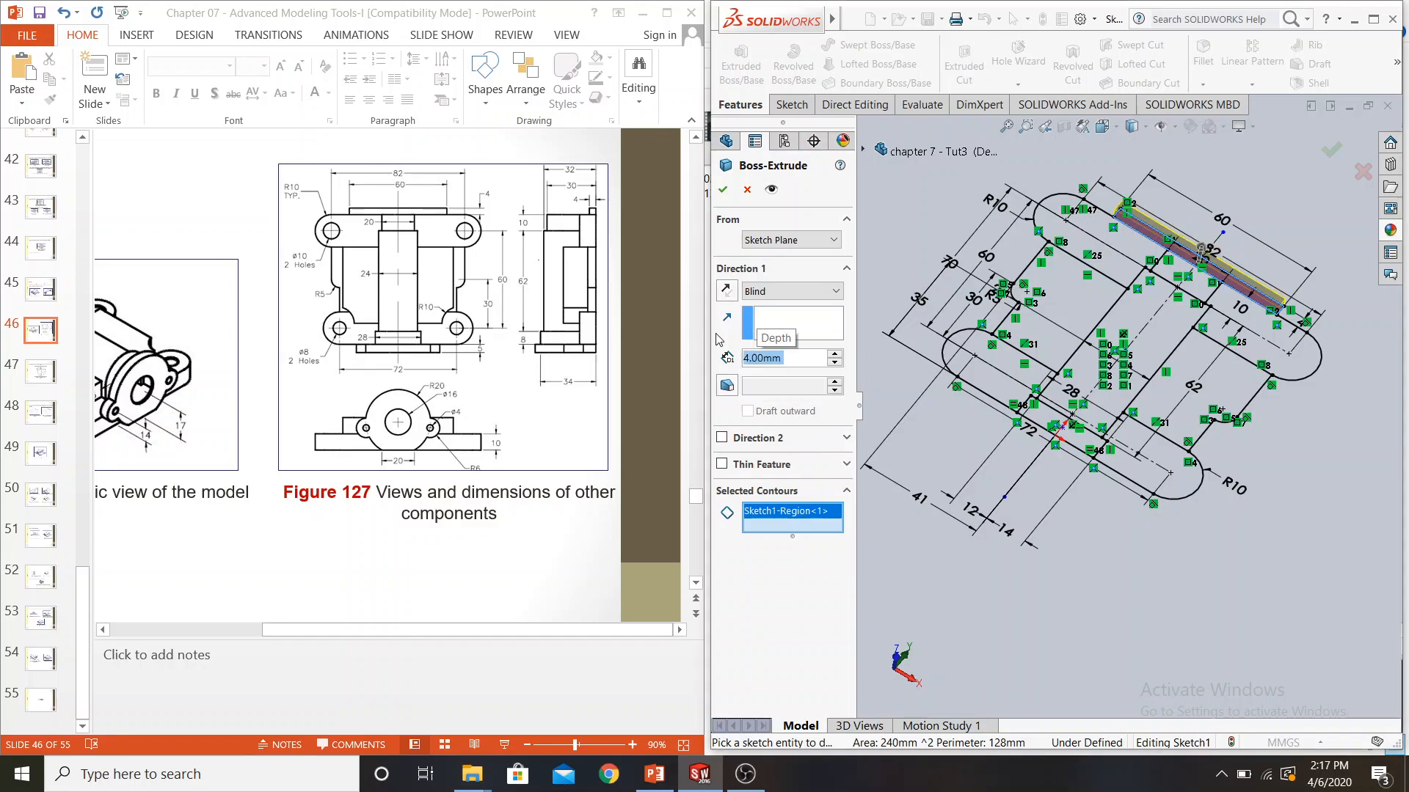
{"action": "left_click", "coordinate": [723, 189]}
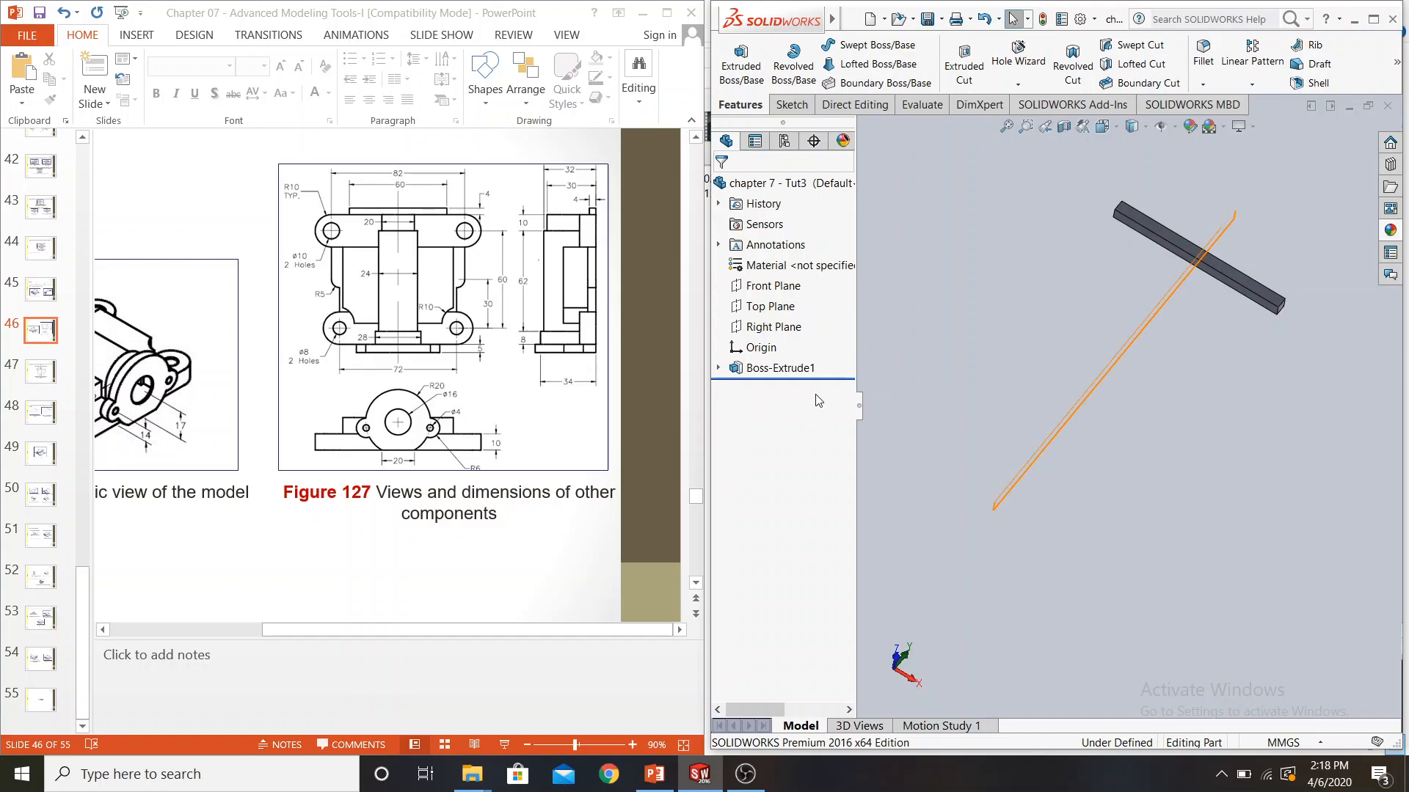
Review the PowerPoint slides with Figures 127 to 131 for the contour extrusion sequence and the model's dimensions
{"action": "key", "text": "ctrl+z"}
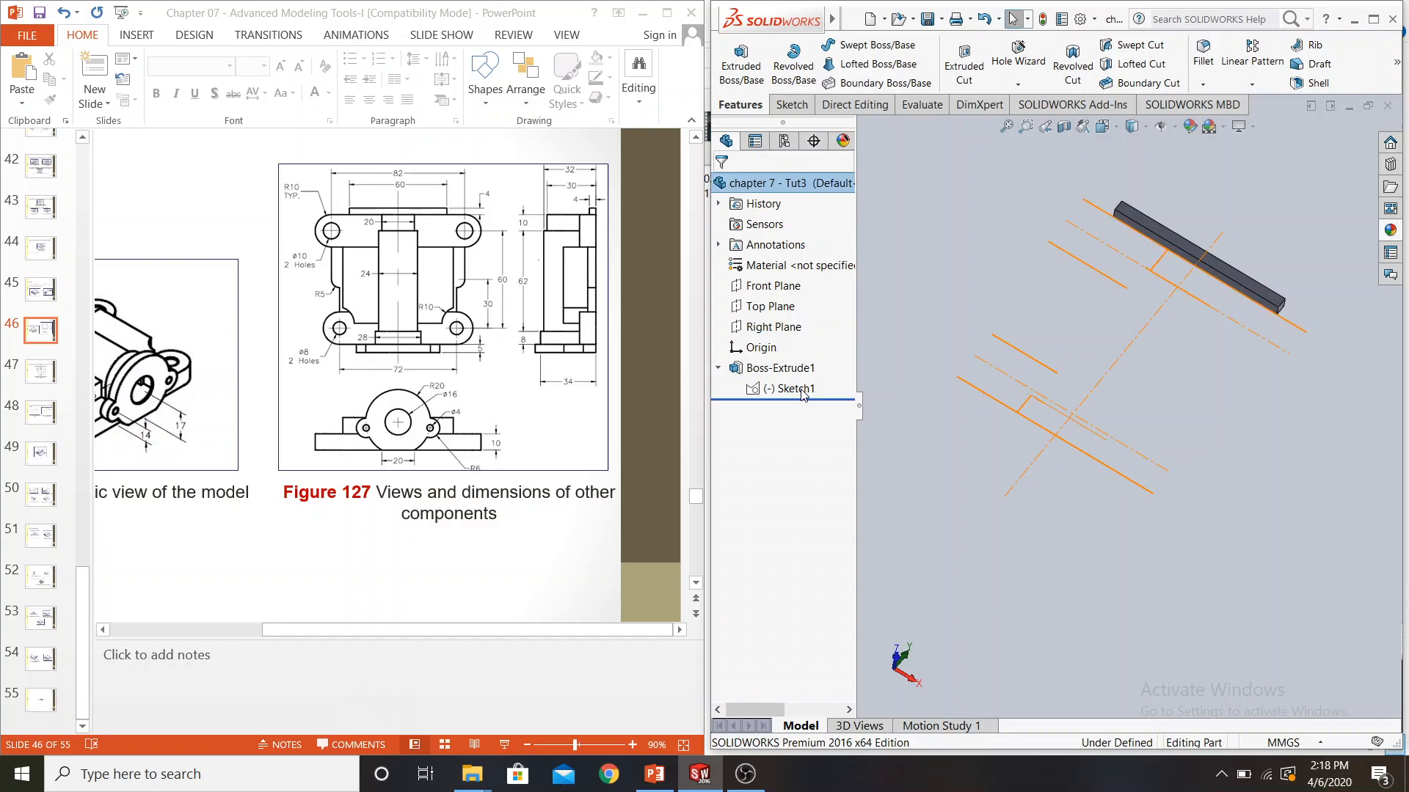
{"action": "left_click", "coordinate": [504, 568]}
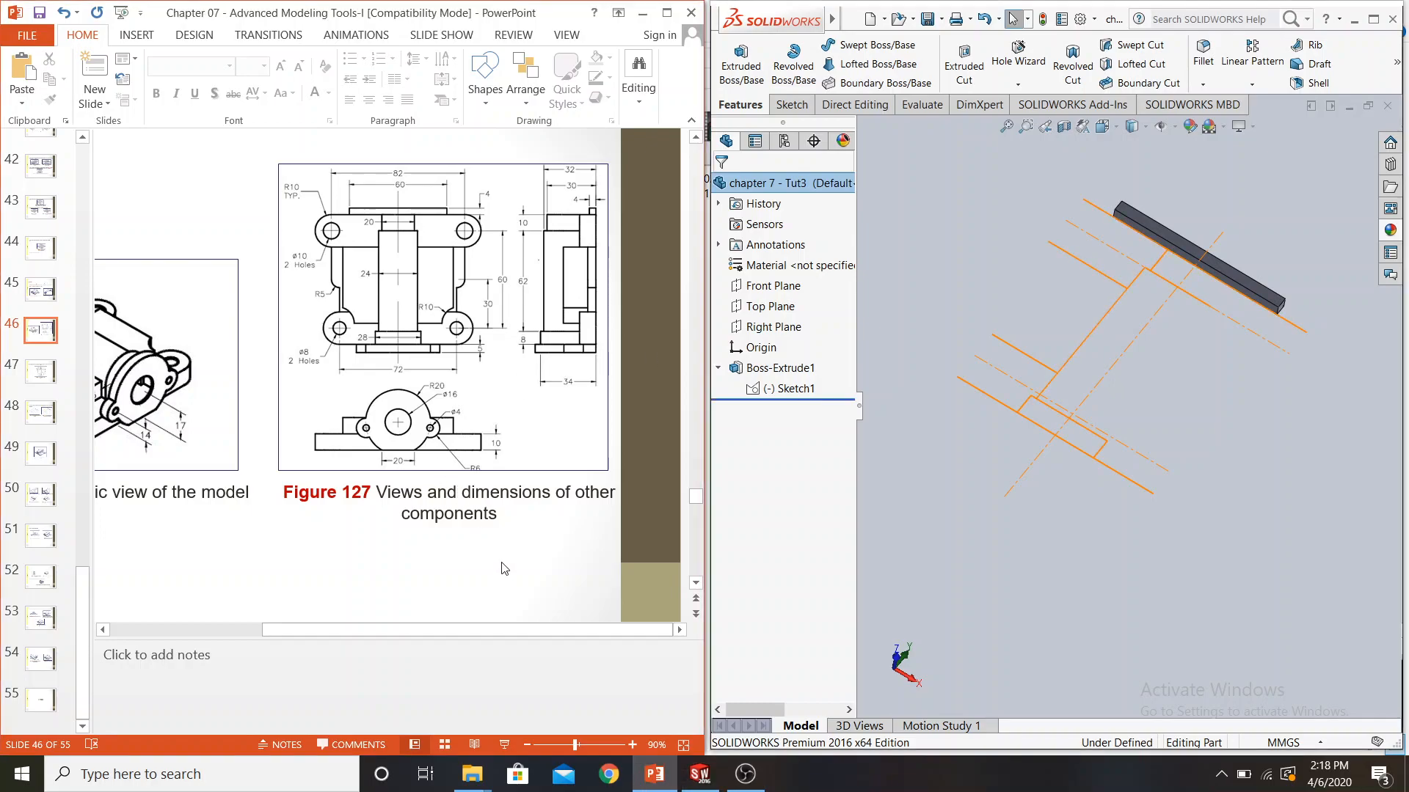
{"action": "scroll", "coordinate": [504, 569], "scroll_direction": "down", "scroll_amount": 2}
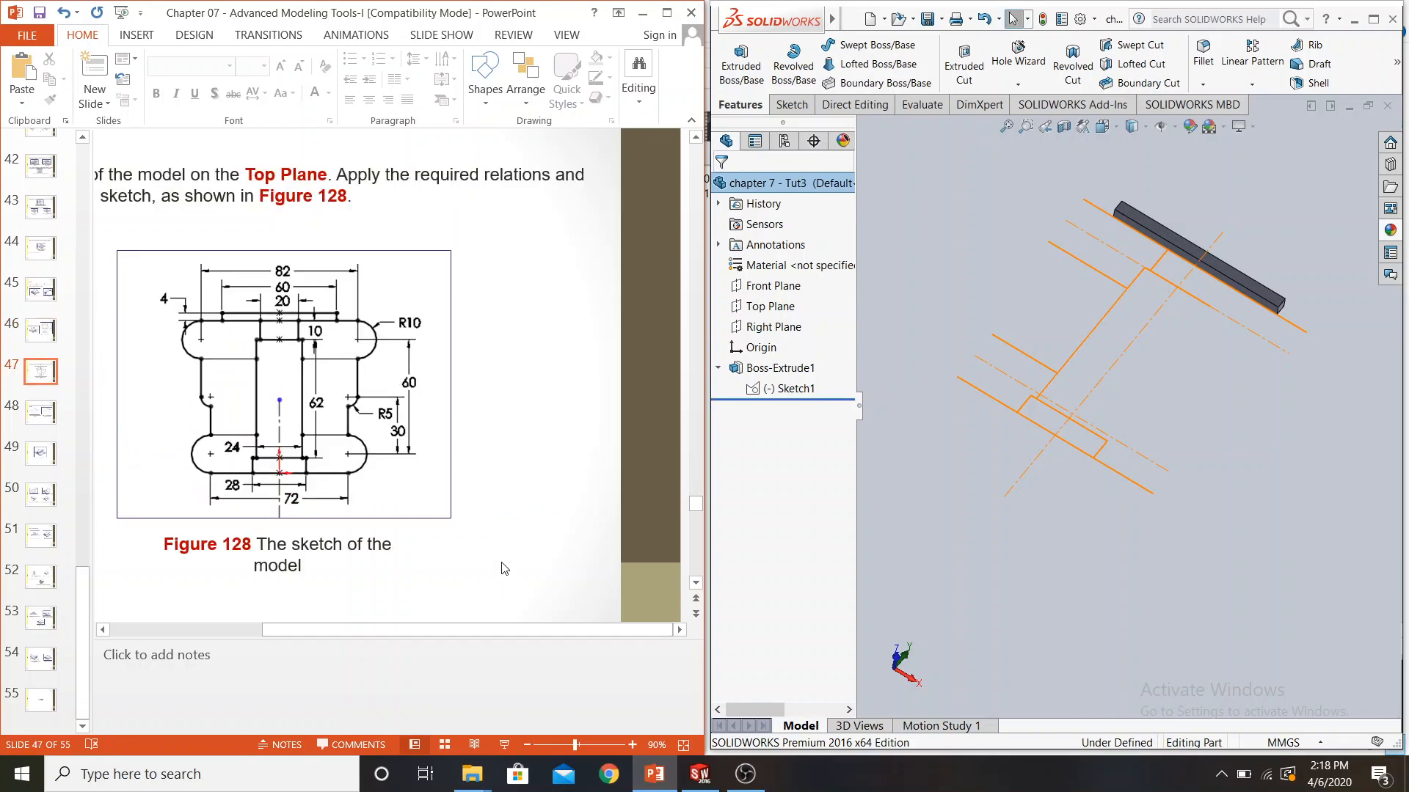
{"action": "scroll", "coordinate": [504, 569], "scroll_direction": "down", "scroll_amount": 1}
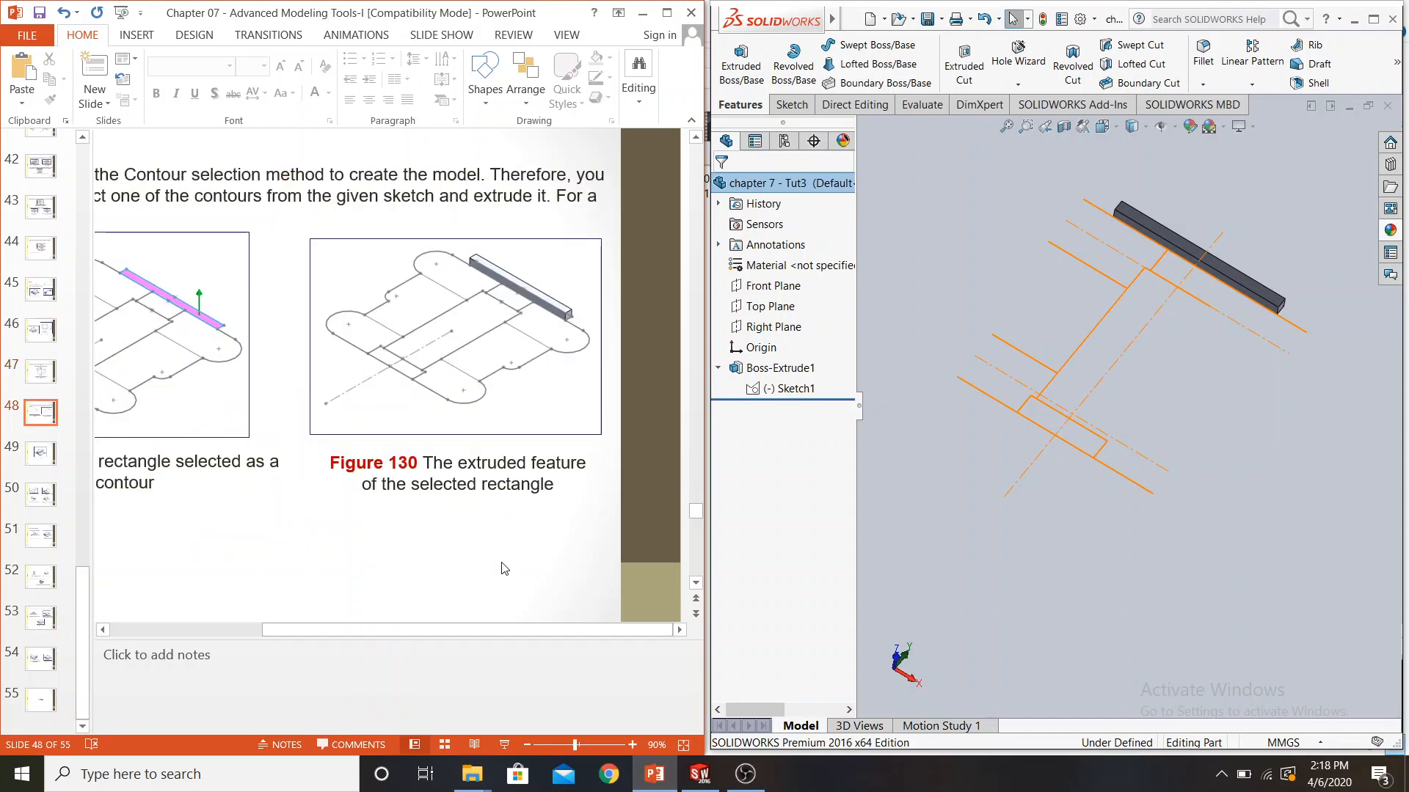
{"action": "scroll", "coordinate": [504, 569], "scroll_direction": "down", "scroll_amount": 1}
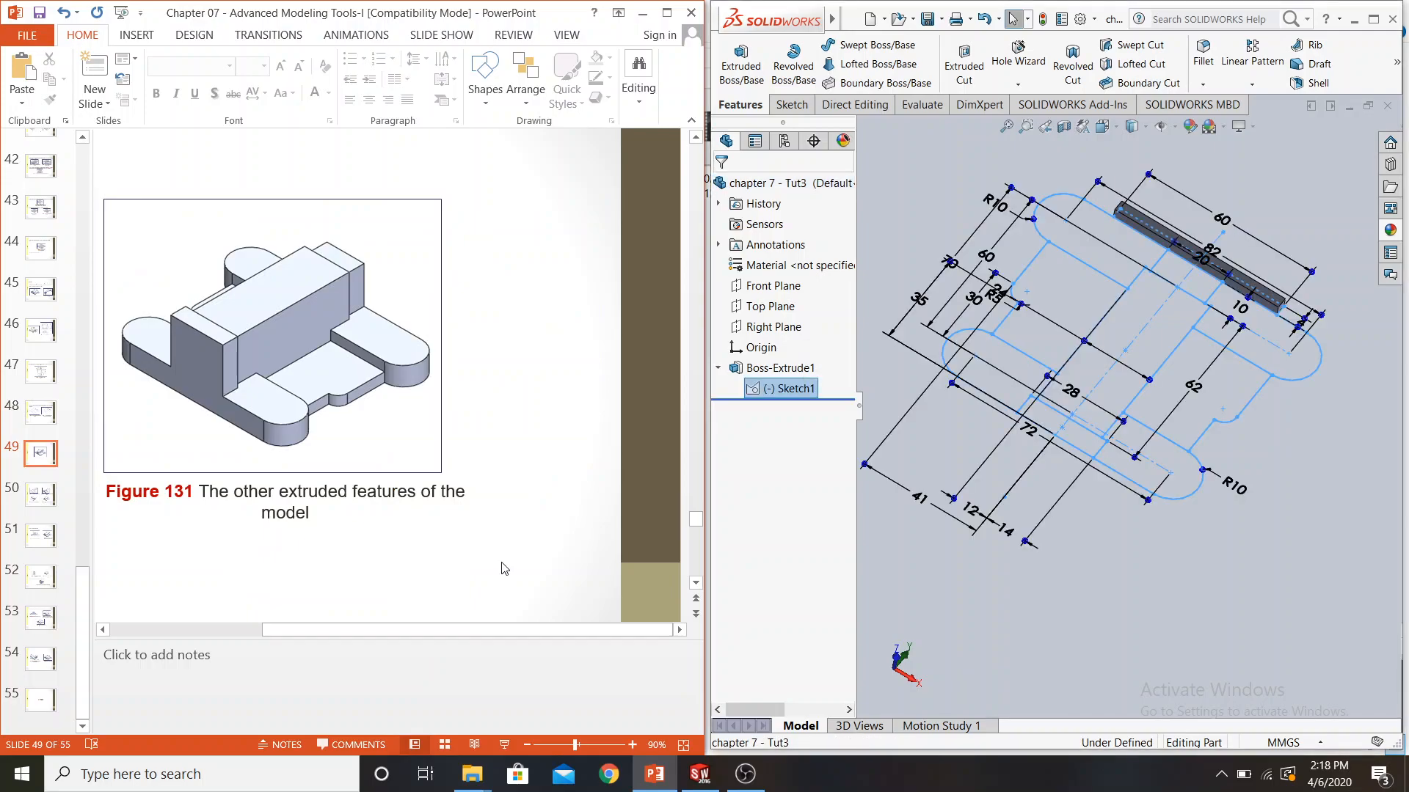
{"action": "scroll", "coordinate": [504, 568], "scroll_direction": "up", "scroll_amount": 1}
{"action": "scroll", "coordinate": [504, 568], "scroll_direction": "down", "scroll_amount": 1}
{"action": "scroll", "coordinate": [511, 395], "scroll_direction": "up", "scroll_amount": 1}
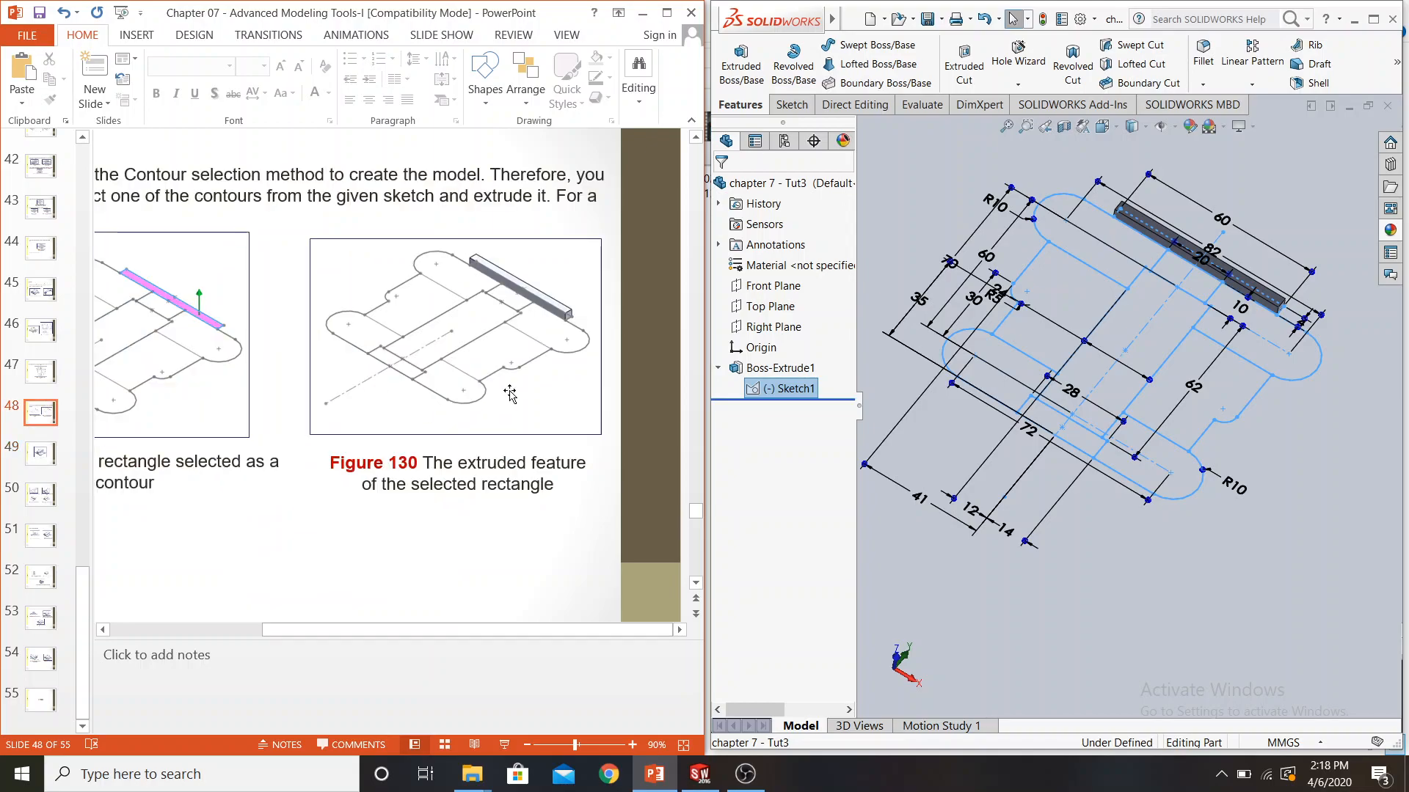
{"action": "scroll", "coordinate": [511, 394], "scroll_direction": "up", "scroll_amount": 1}
{"action": "scroll", "coordinate": [515, 396], "scroll_direction": "up", "scroll_amount": 1}
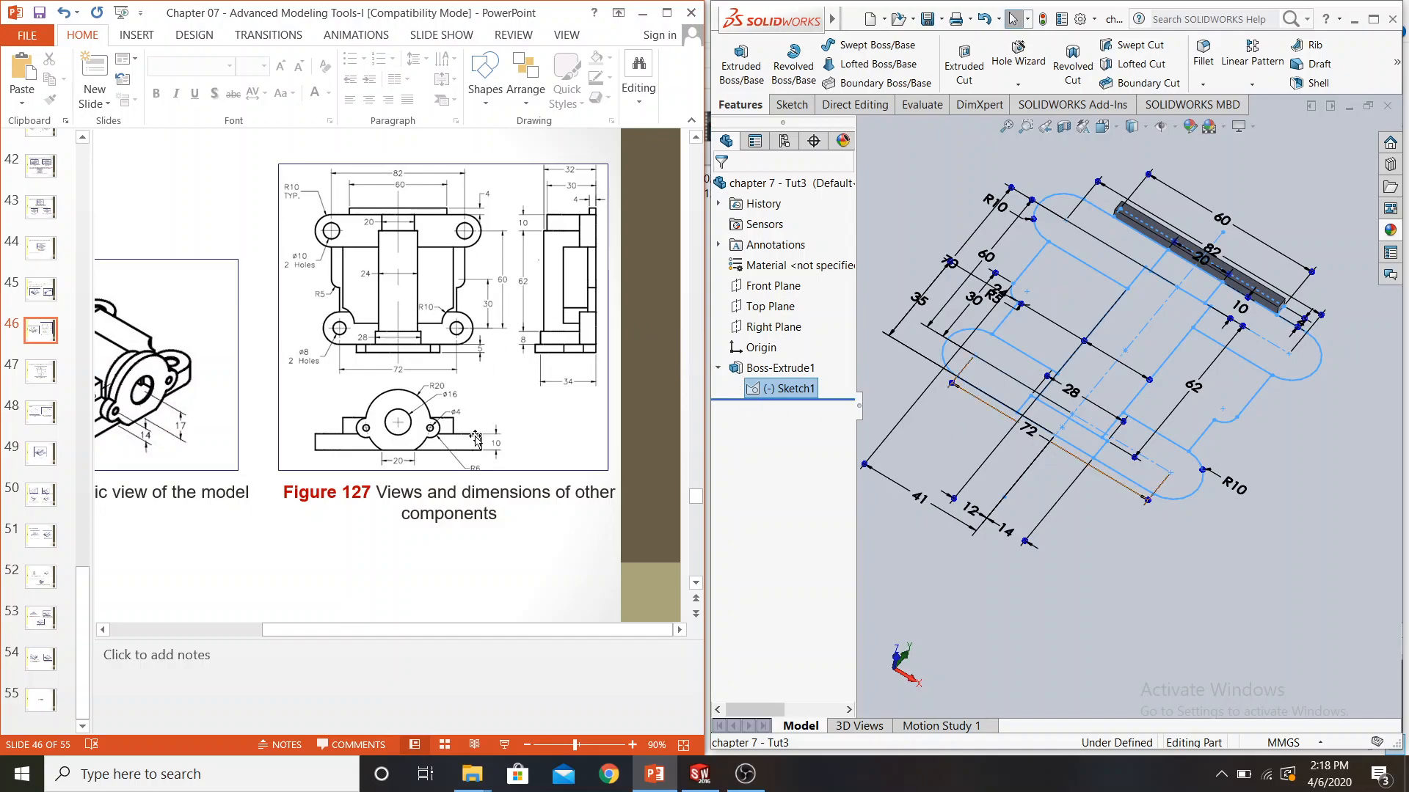
Start another boss extrude from the same sketch using its four rounded corner lobes as contours, with Thin Feature off
{"action": "left_click", "coordinate": [737, 87]}
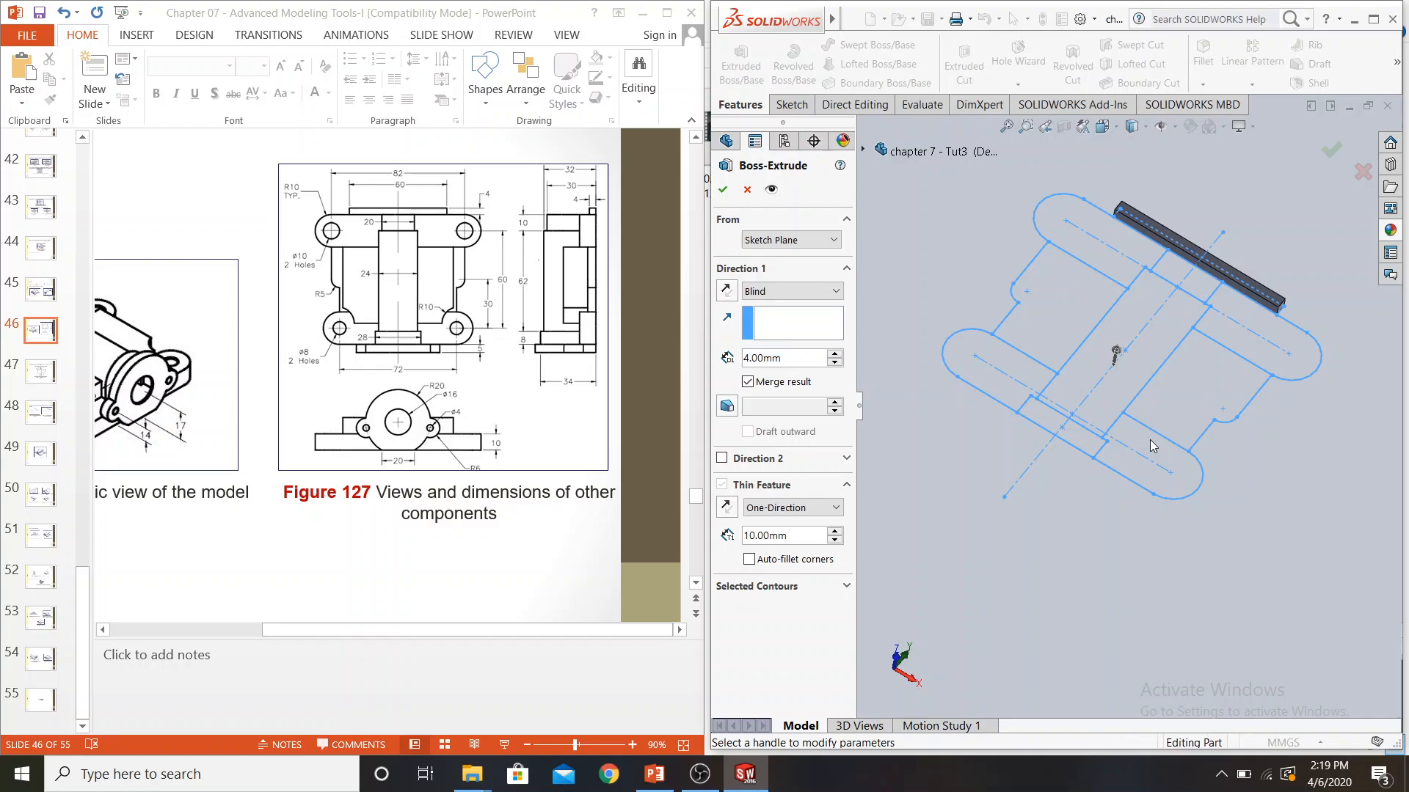
{"action": "left_click", "coordinate": [846, 585]}
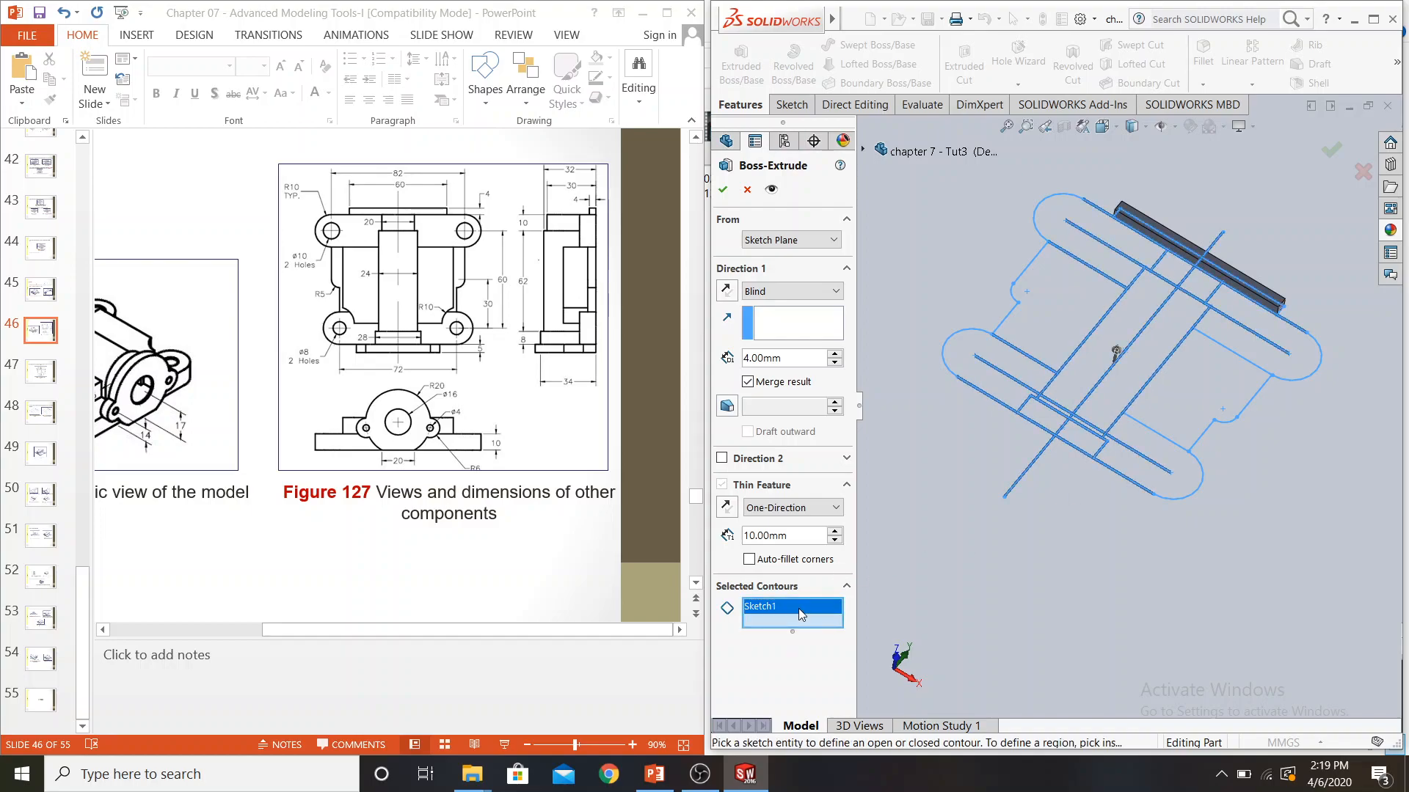
{"action": "right_click", "coordinate": [799, 612]}
{"action": "left_click", "coordinate": [819, 624]}
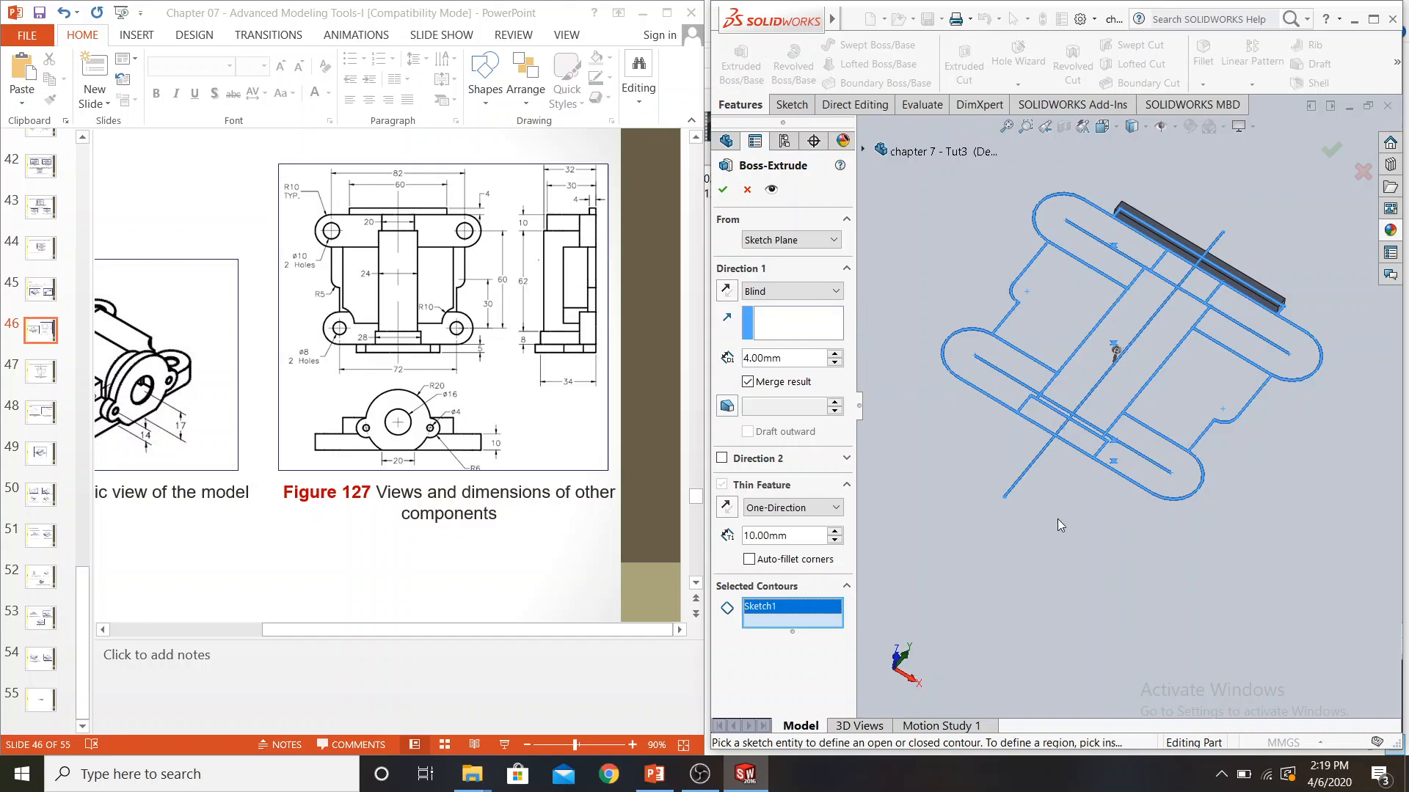
{"action": "left_click", "coordinate": [1120, 458]}
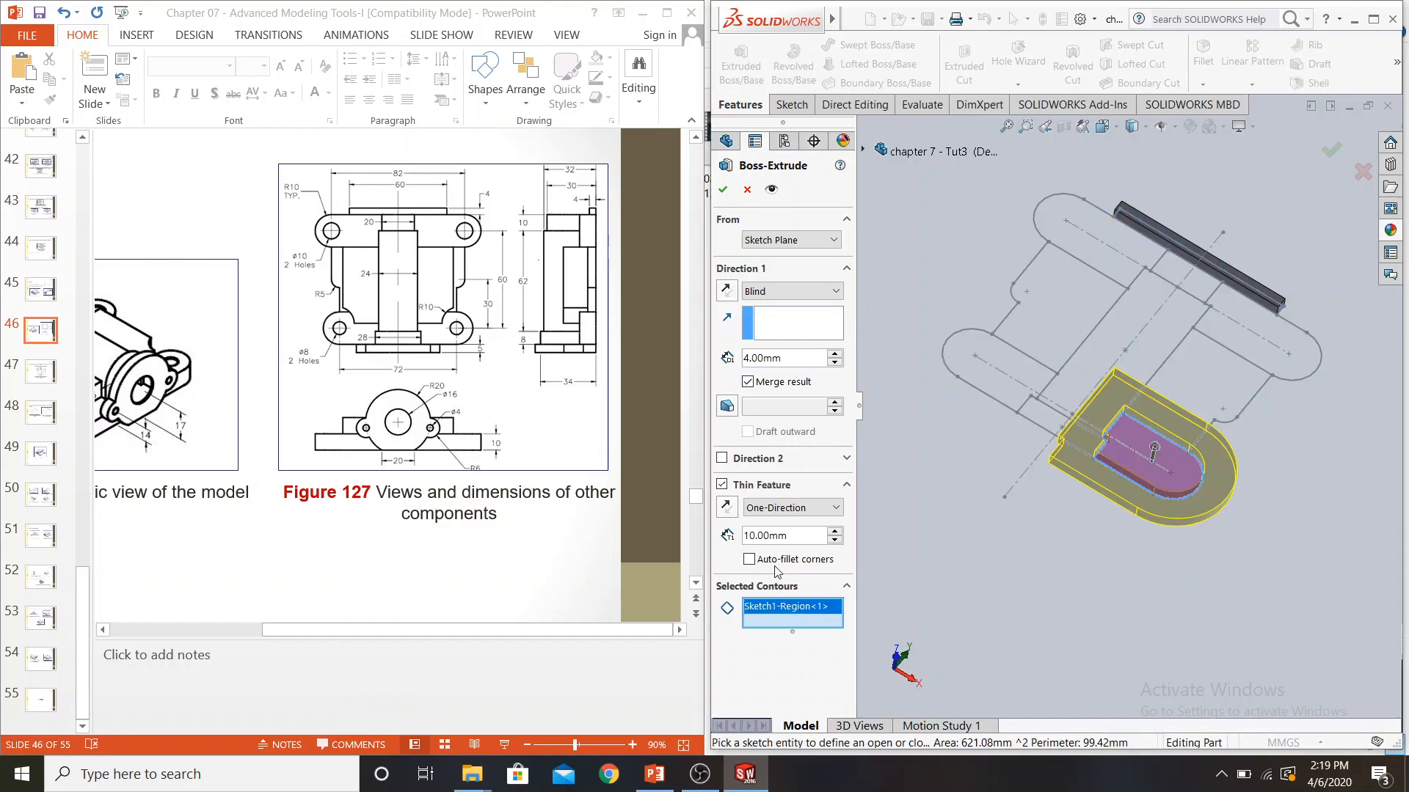
{"action": "left_click", "coordinate": [746, 489]}
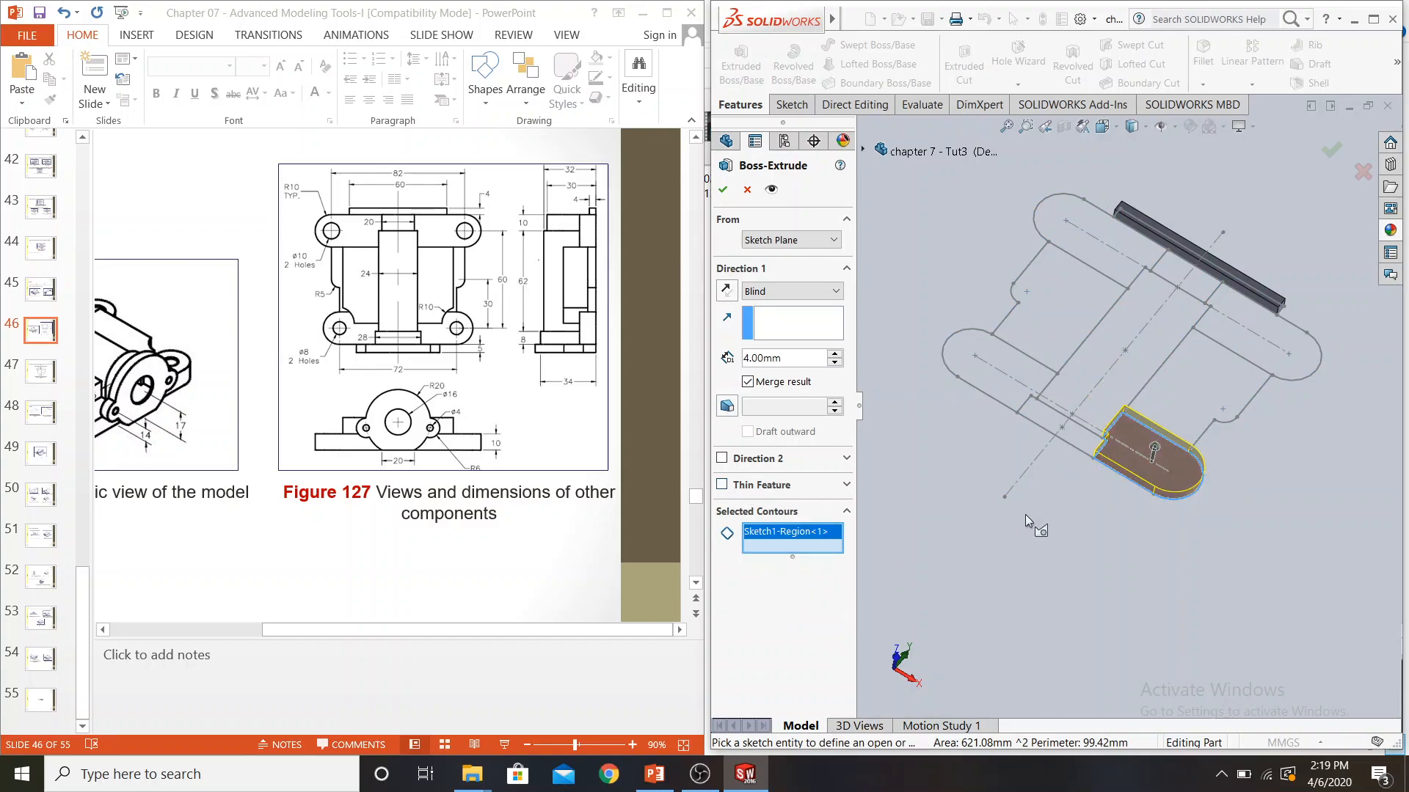
{"action": "left_click", "coordinate": [982, 383]}
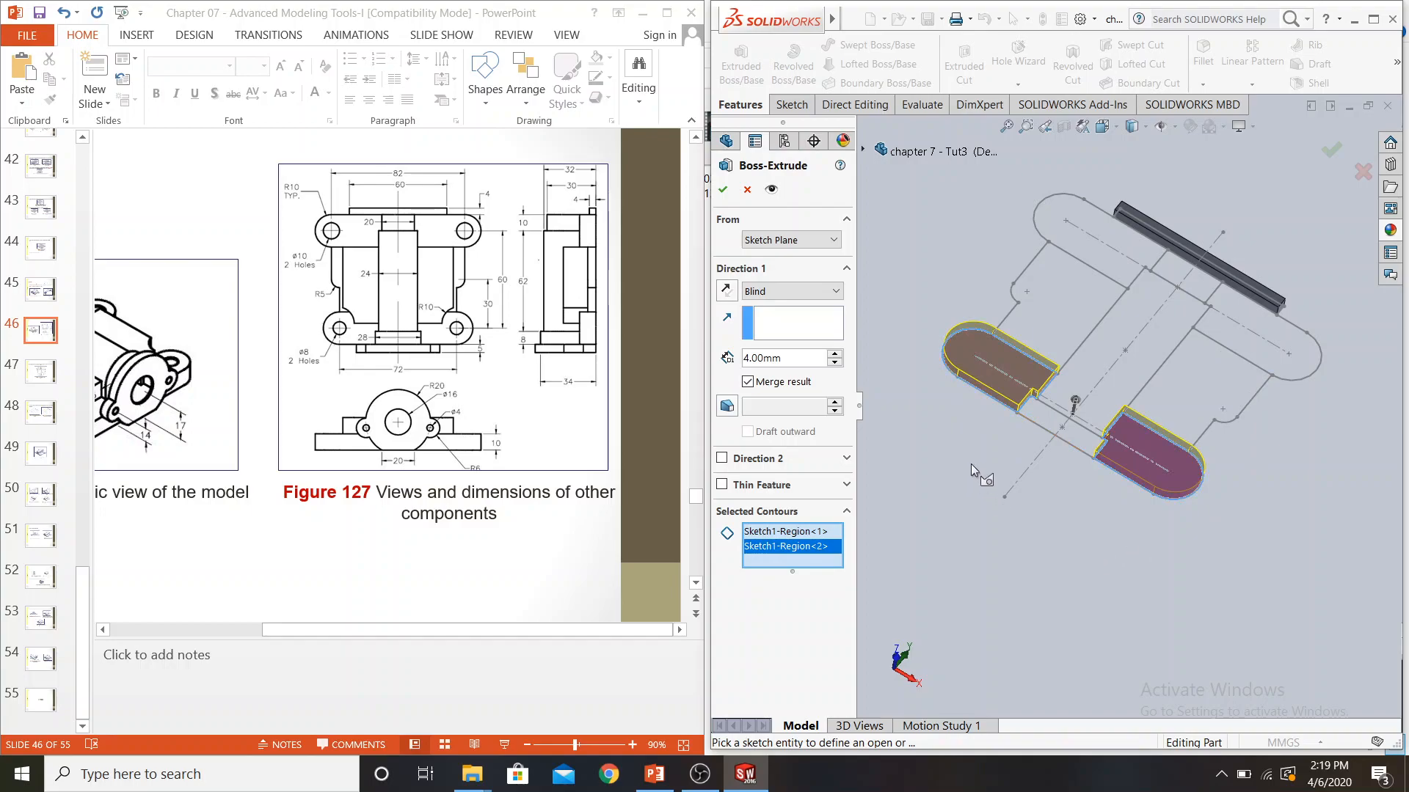
{"action": "left_click", "coordinate": [1291, 367]}
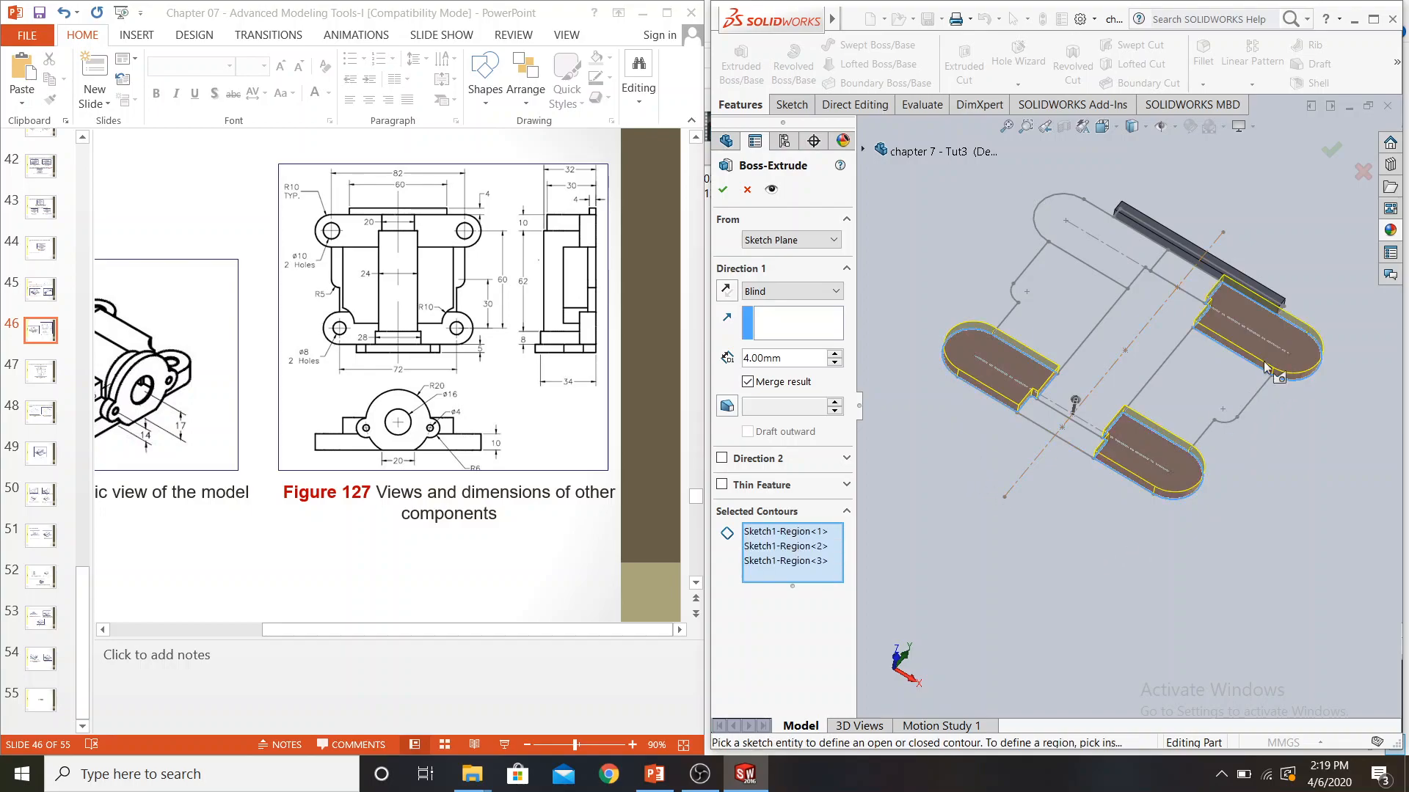
{"action": "left_click", "coordinate": [1091, 257]}
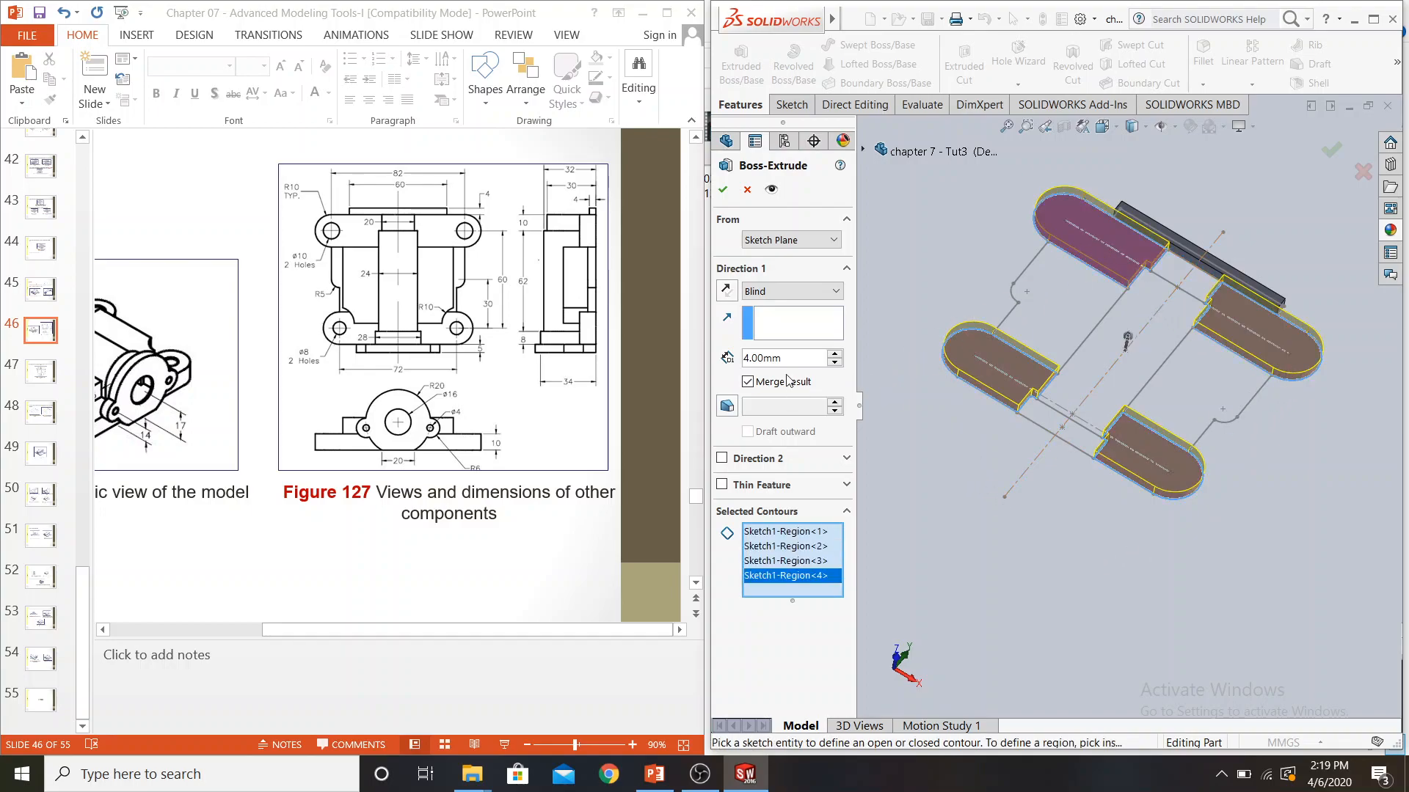
Extrude the four selected corner lobes to a blind depth of 10 mm
{"action": "type", "text": "10"}
{"action": "key", "text": "Return"}
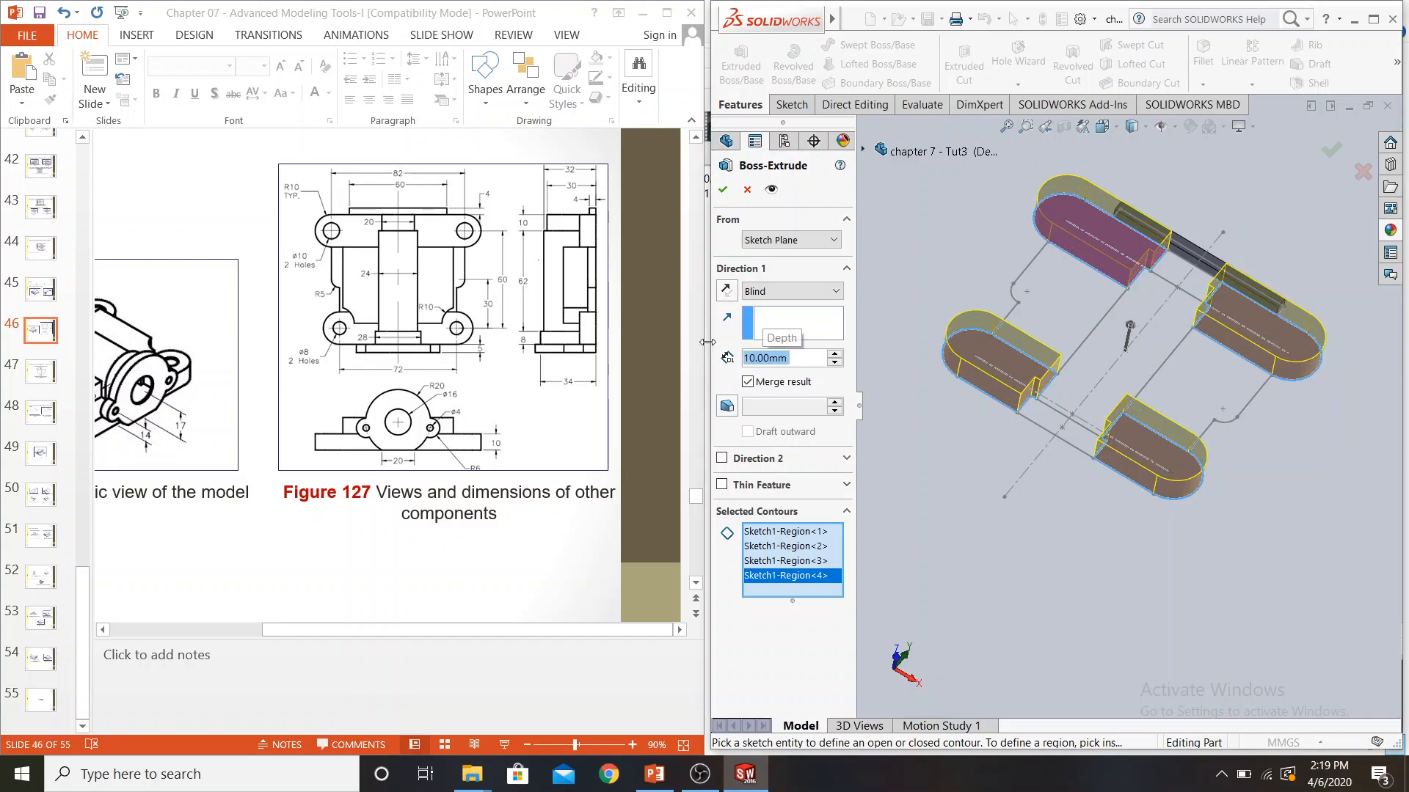
{"action": "left_click", "coordinate": [722, 190]}
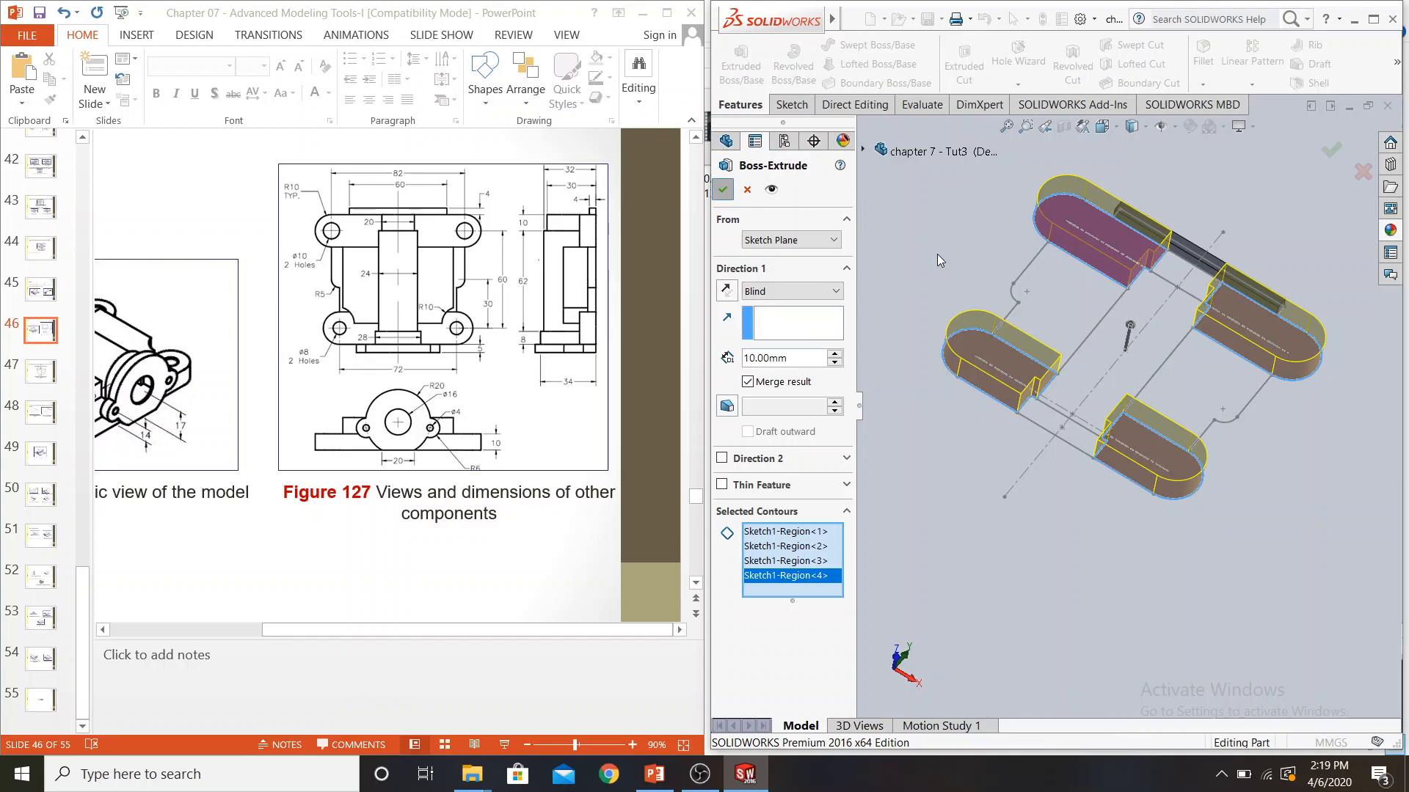
{"action": "left_click", "coordinate": [936, 253]}
{"action": "mouse_move", "coordinate": [944, 262]}
{"action": "middle_mouse_down"}
{"action": "mouse_move", "coordinate": [920, 242]}
{"action": "mouse_move", "coordinate": [937, 240]}
{"action": "middle_mouse_up"}
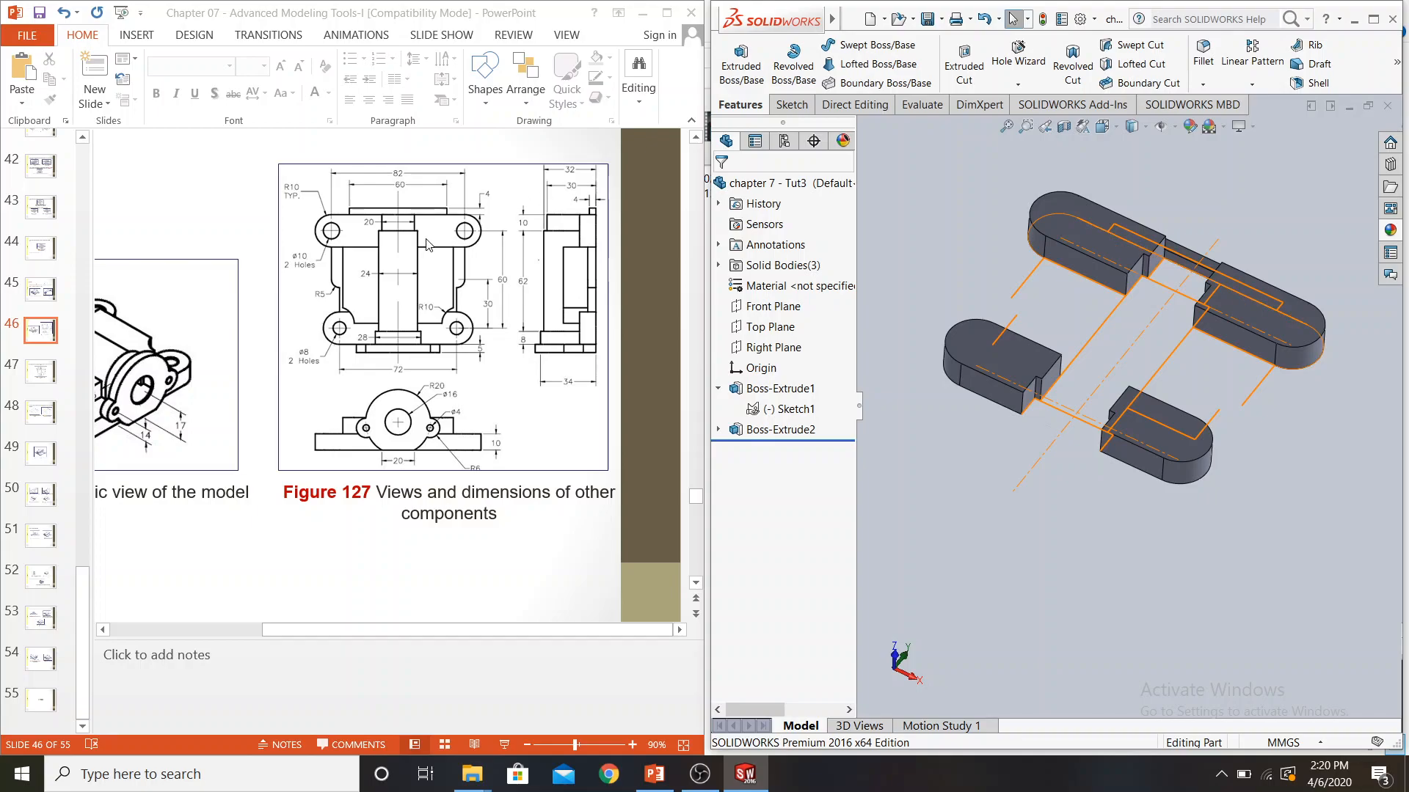
Check Figure 131 in the slides and start another boss extrude from Sketch1, opening its contour selection to replace the whole-sketch entry
{"action": "scroll", "coordinate": [314, 575], "scroll_direction": "down", "scroll_amount": 1}
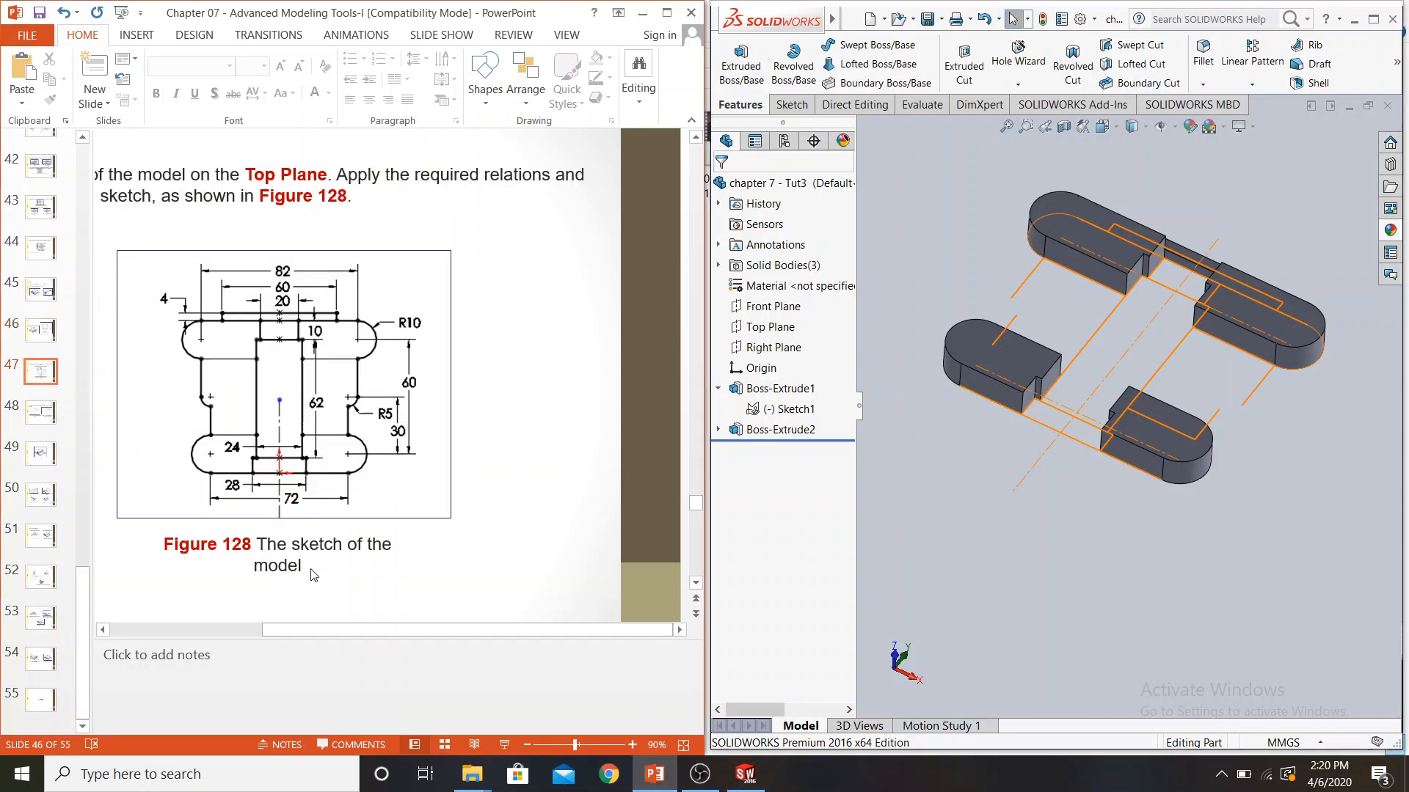
{"action": "scroll", "coordinate": [314, 574], "scroll_direction": "down", "scroll_amount": 1}
{"action": "scroll", "coordinate": [339, 430], "scroll_direction": "down", "scroll_amount": 1}
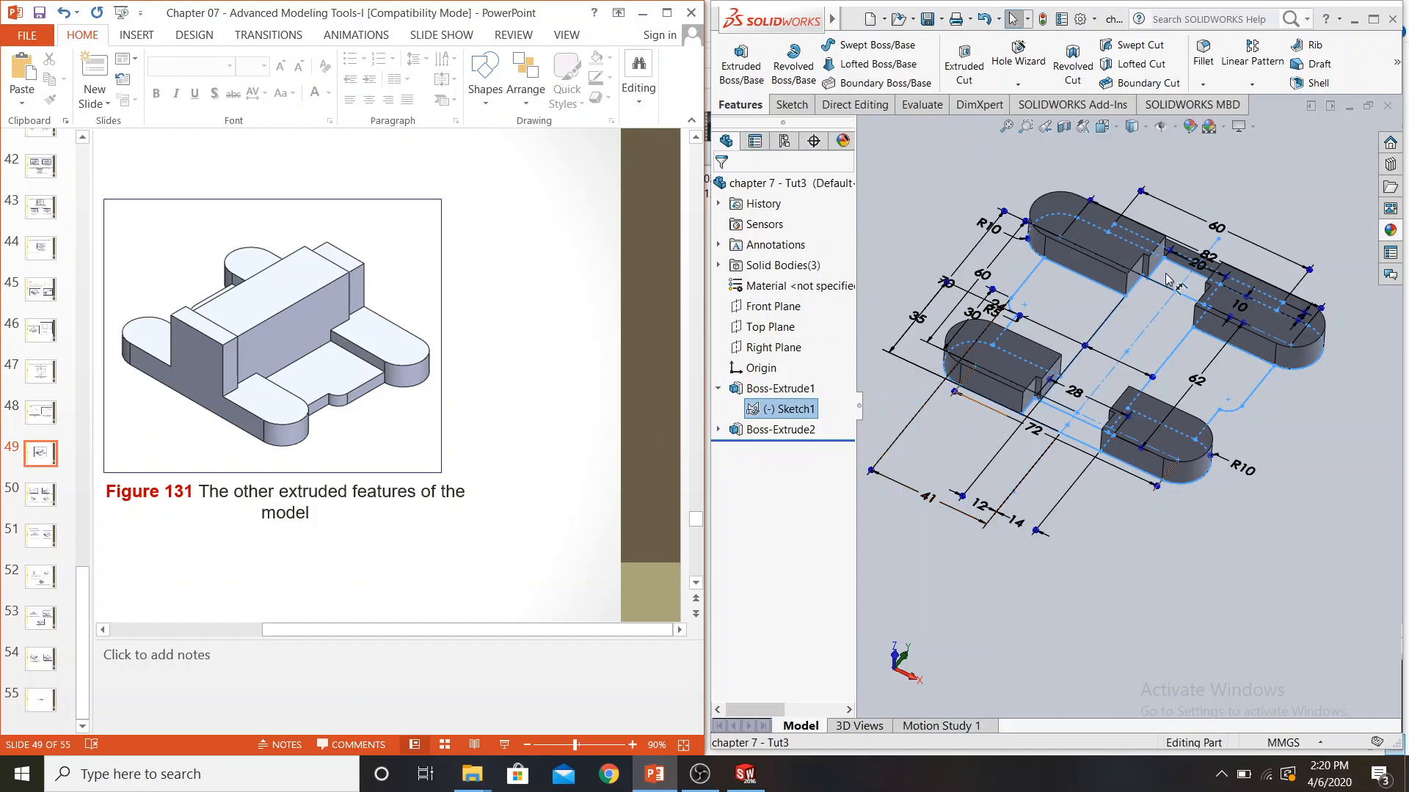
{"action": "left_click", "coordinate": [741, 66]}
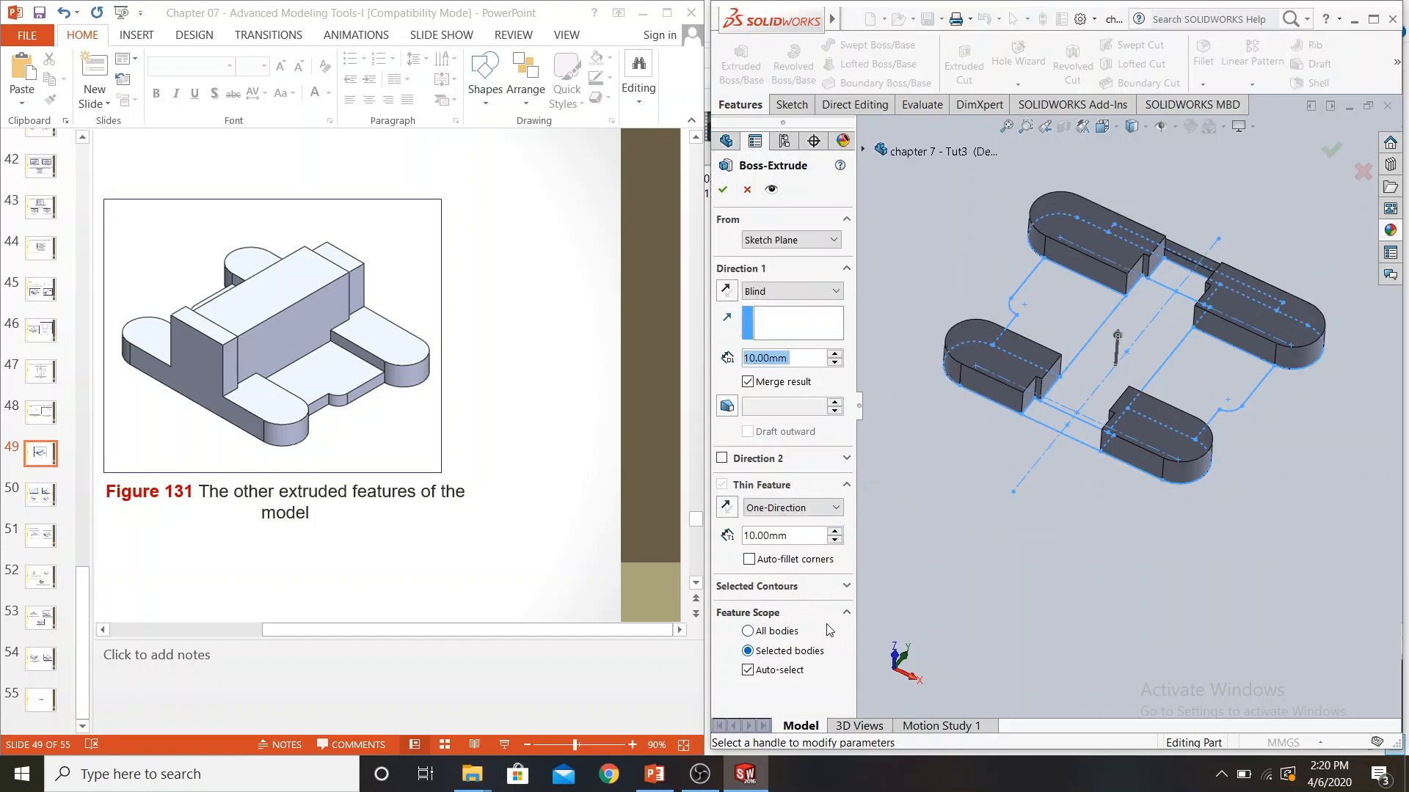
{"action": "left_click", "coordinate": [804, 586]}
{"action": "left_click", "coordinate": [791, 609]}
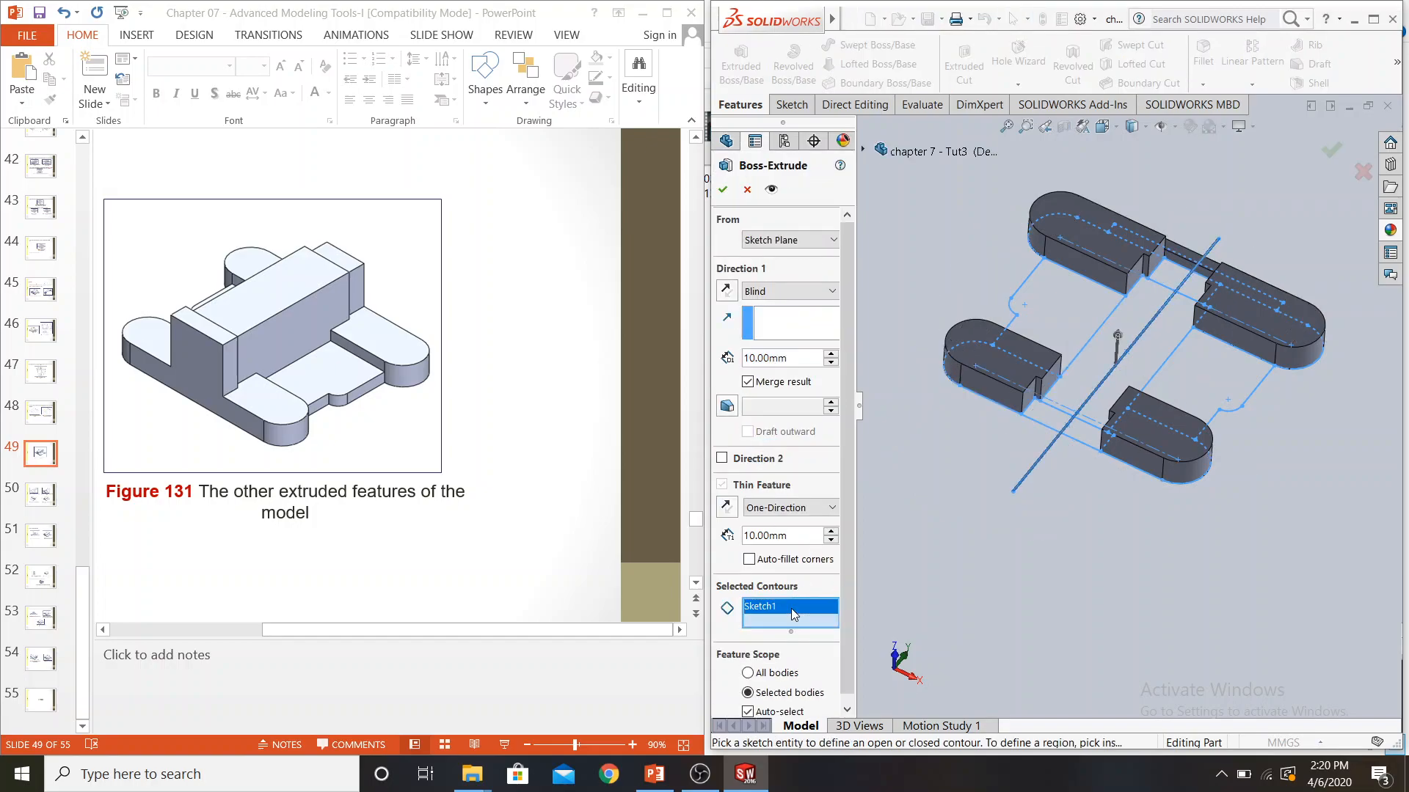
{"action": "right_click", "coordinate": [790, 609]}
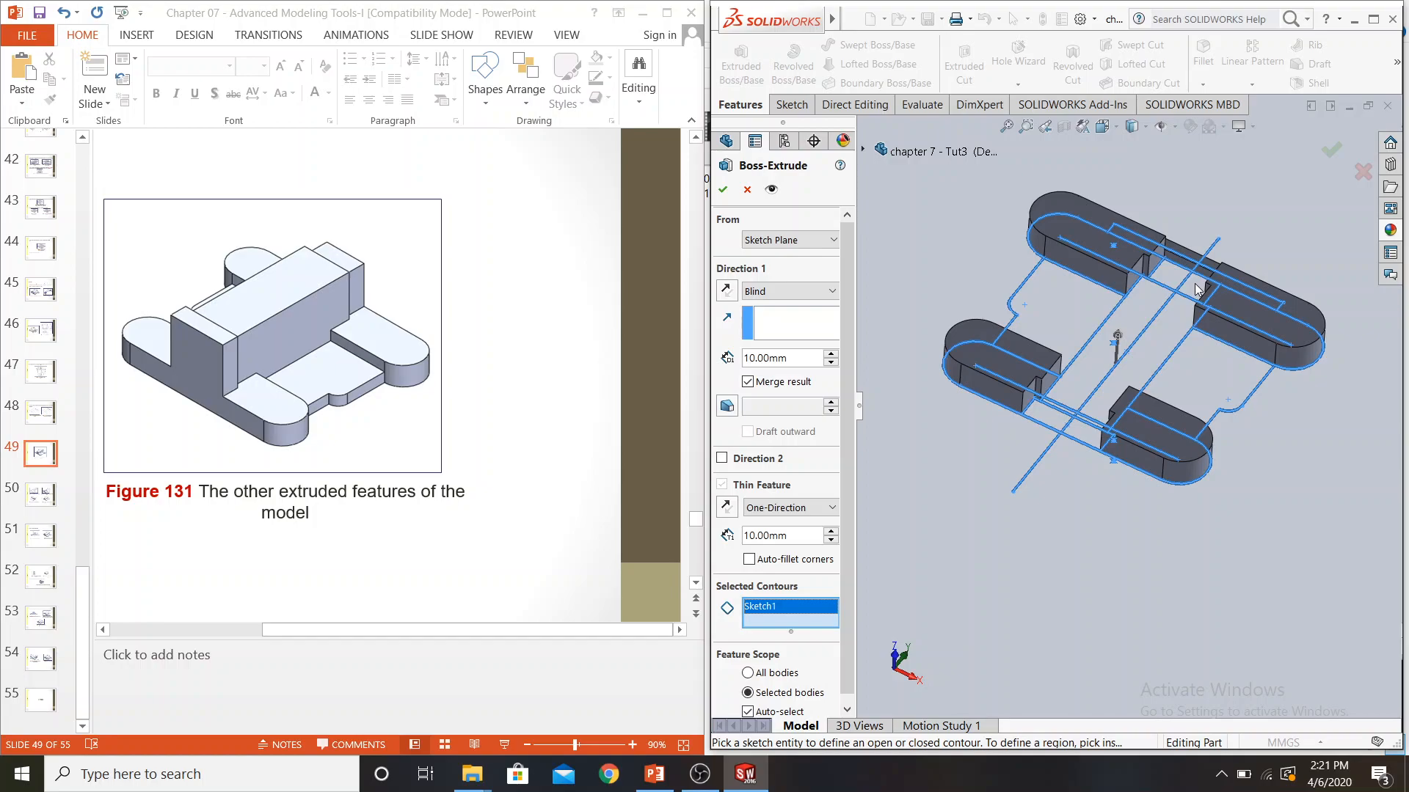
Extrude the 20 mm by 10 mm rectangle contour between the two rear lobes to a blind depth of 30 mm, with Thin Feature off
{"action": "left_click", "coordinate": [580, 316]}
{"action": "scroll", "coordinate": [579, 316], "scroll_direction": "up", "scroll_amount": 3}
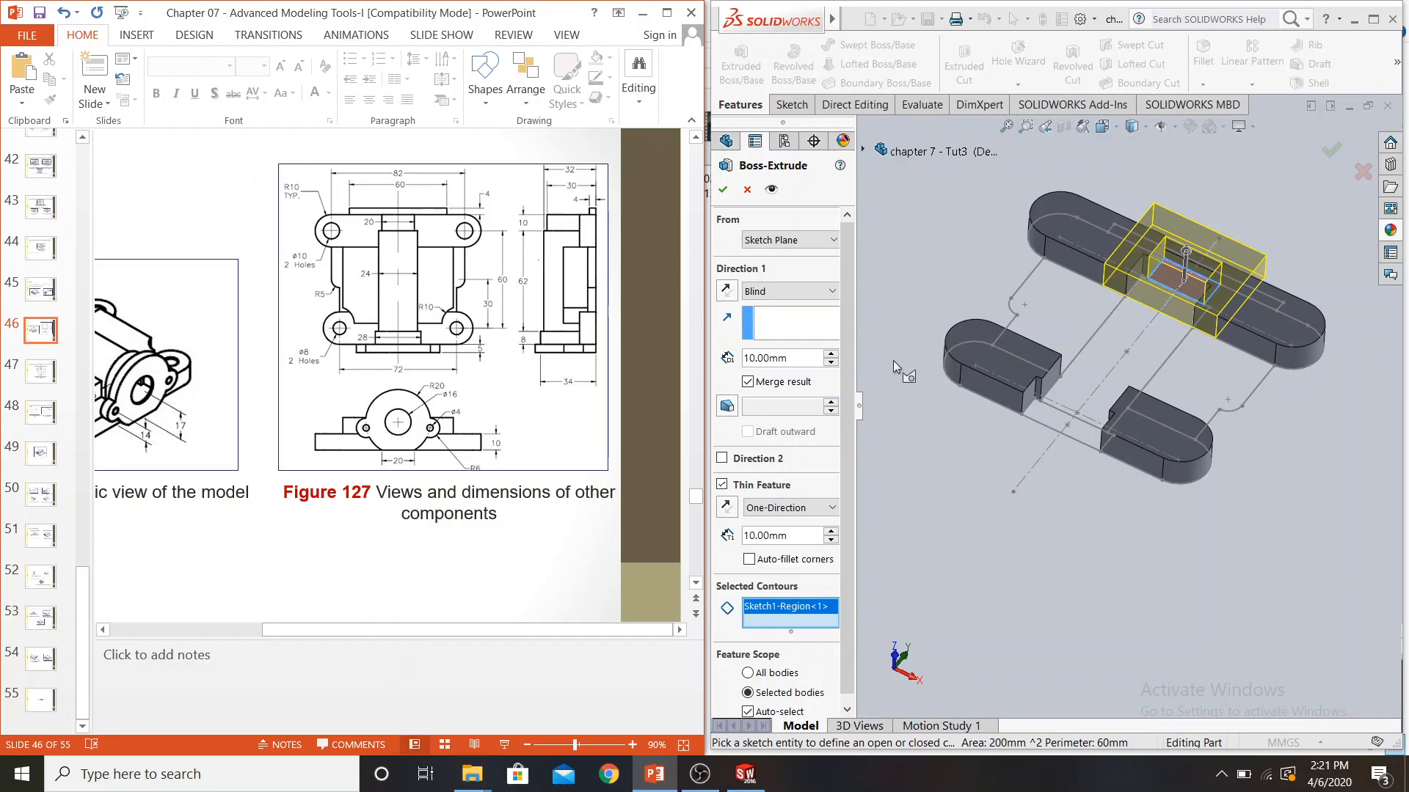
{"action": "left_click", "coordinate": [722, 485]}
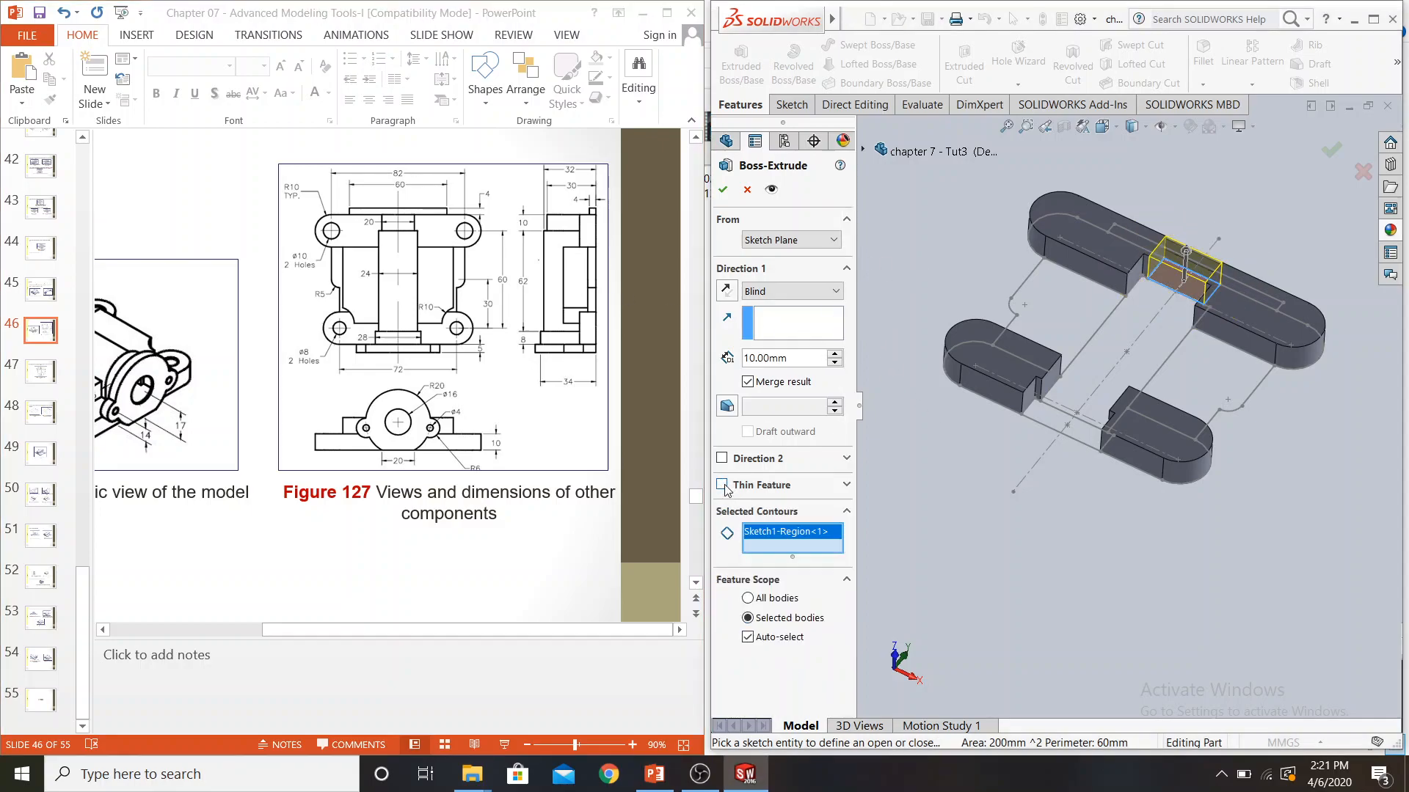
{"action": "left_click", "coordinate": [797, 359]}
{"action": "type", "text": "30"}
{"action": "key", "text": "Return"}
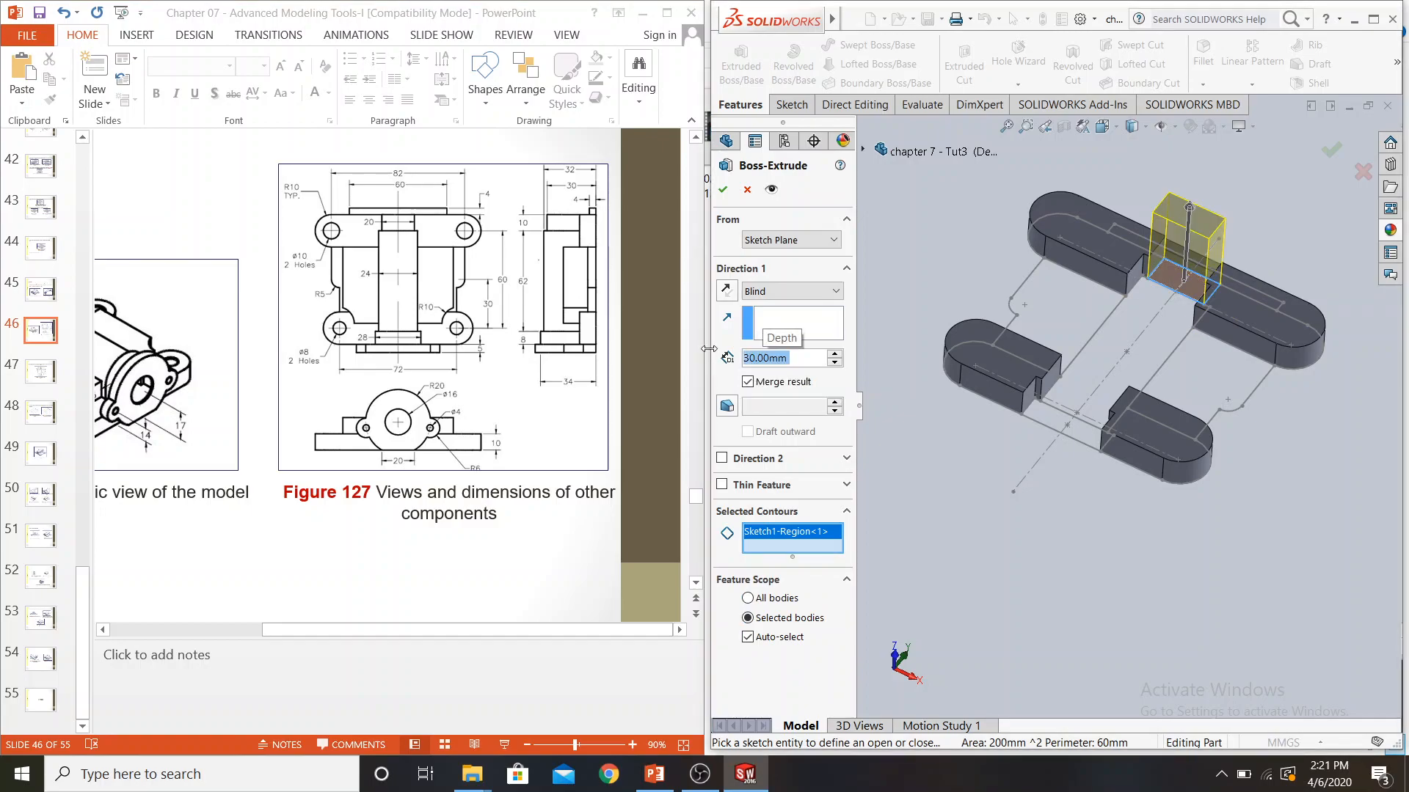
{"action": "left_click", "coordinate": [723, 191]}
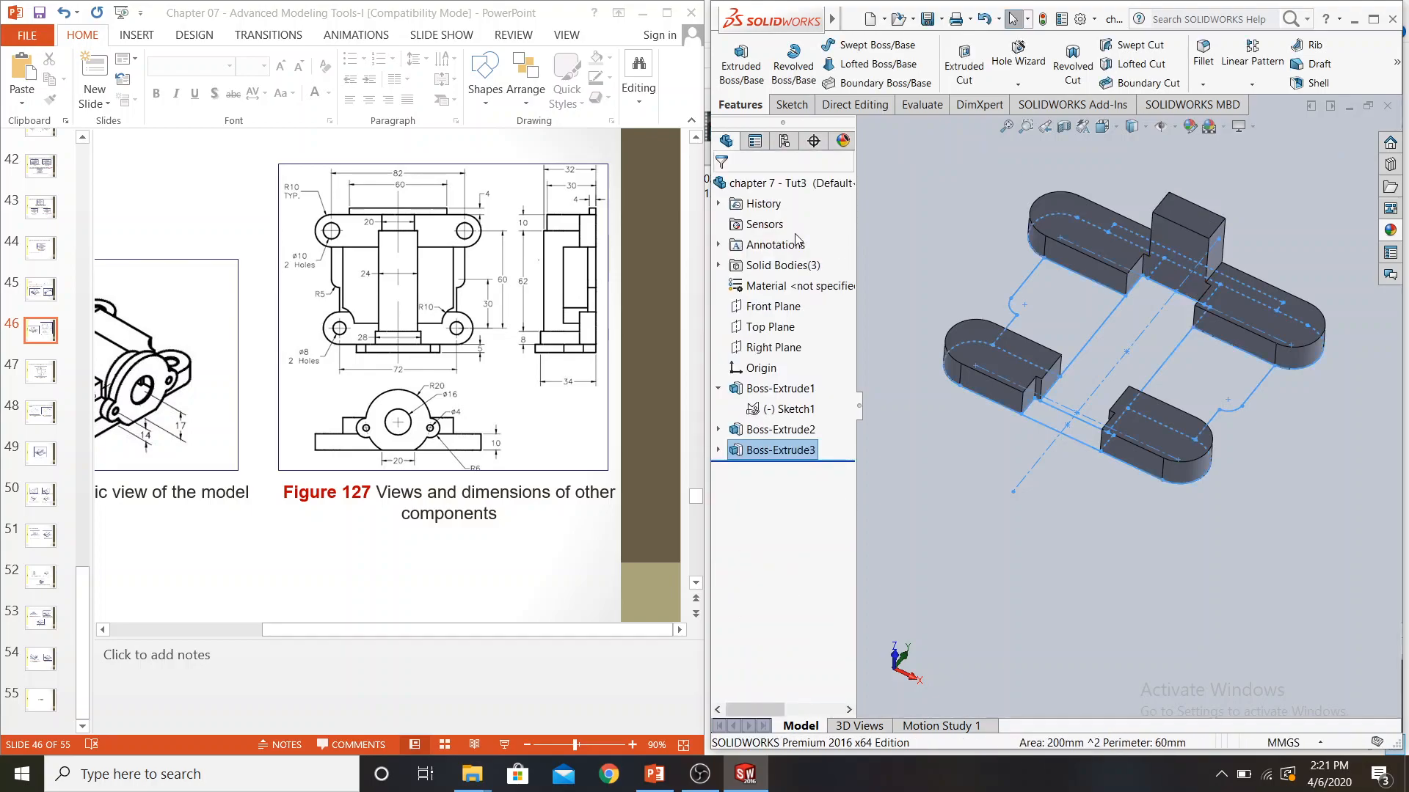
Extrude the 28 mm by 8 mm rectangle contour between the two front lobes to a blind depth of 34 mm, with Thin Feature off
{"action": "left_click", "coordinate": [922, 421]}
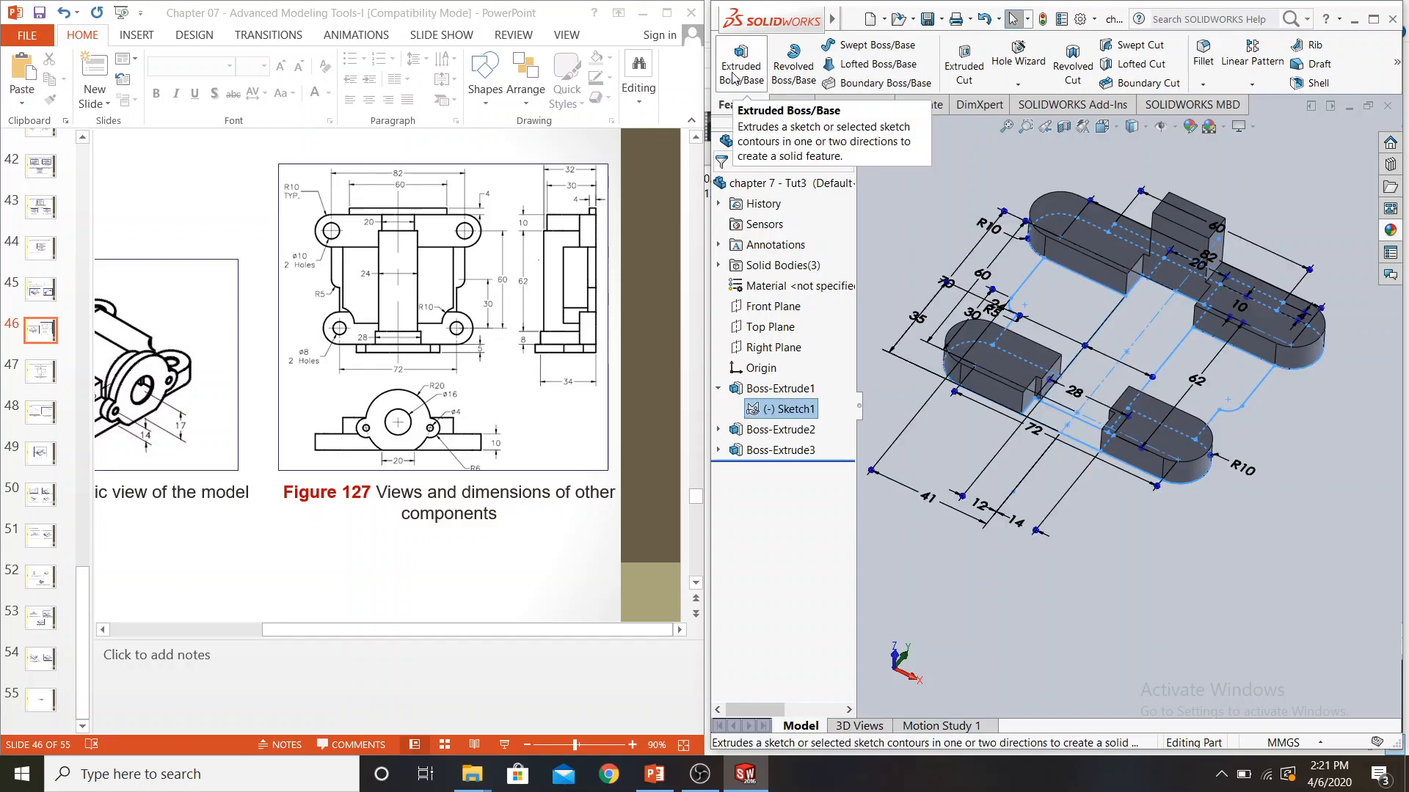
{"action": "left_click", "coordinate": [734, 78]}
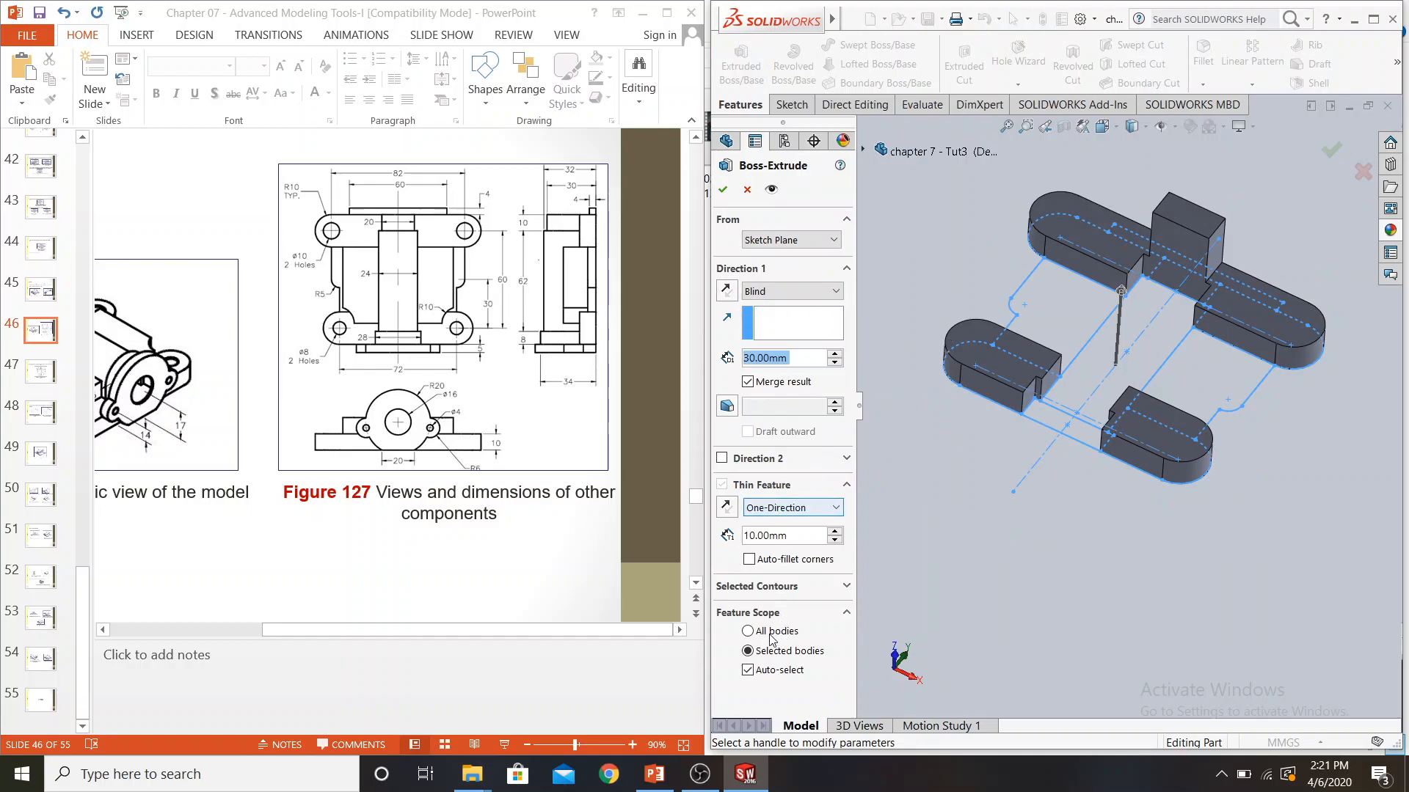
{"action": "left_click", "coordinate": [755, 586]}
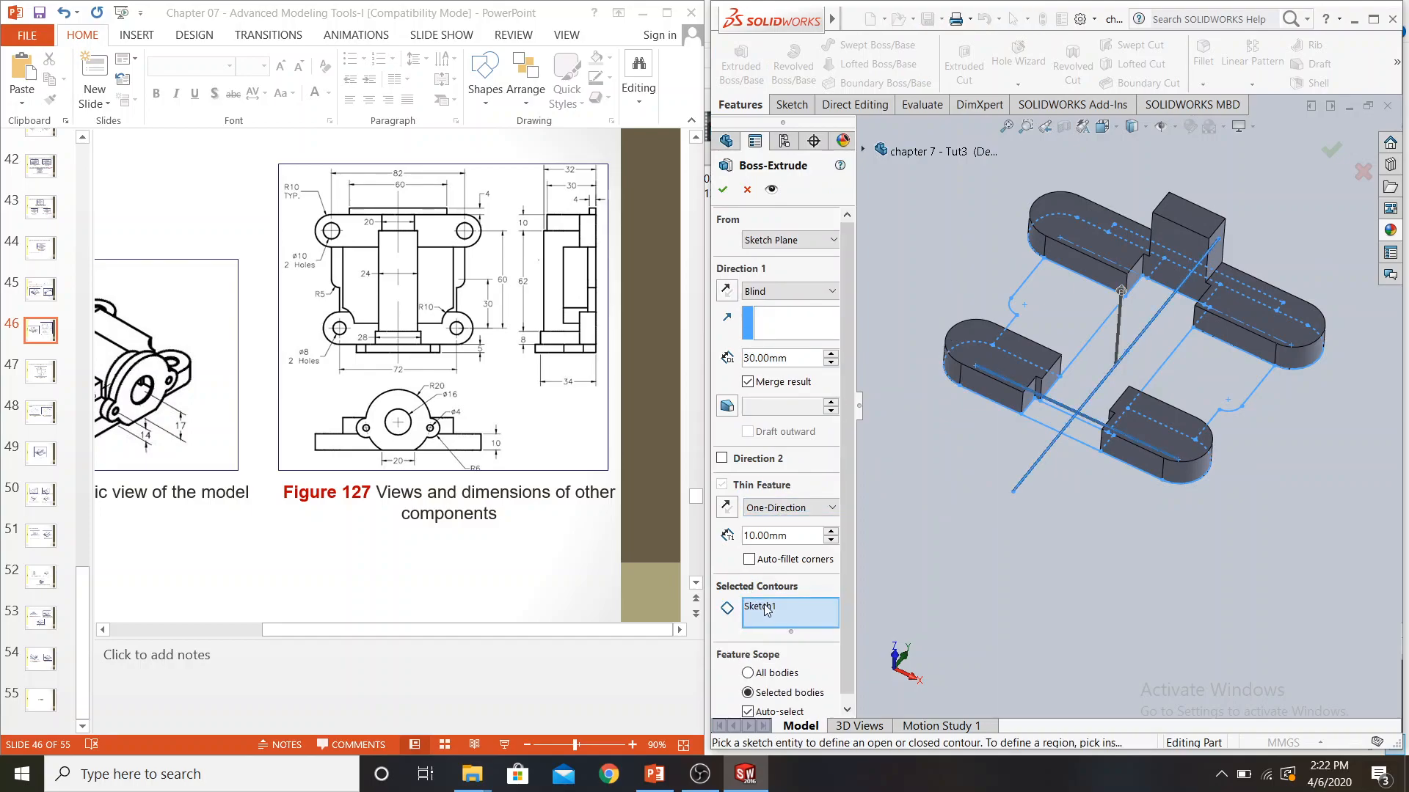
{"action": "right_click", "coordinate": [766, 610]}
{"action": "left_click", "coordinate": [782, 617]}
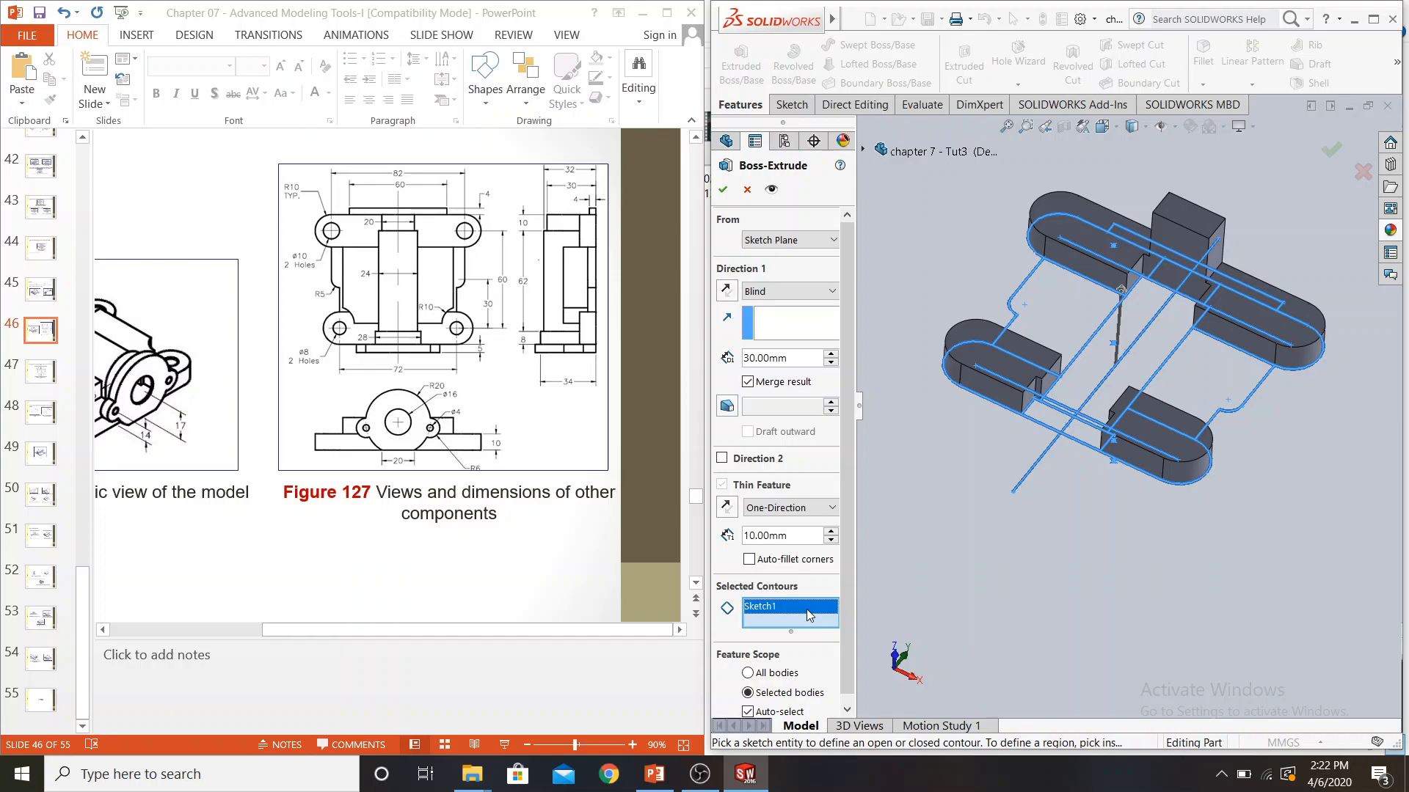
{"action": "key", "text": "Delete"}
{"action": "left_click", "coordinate": [1056, 424]}
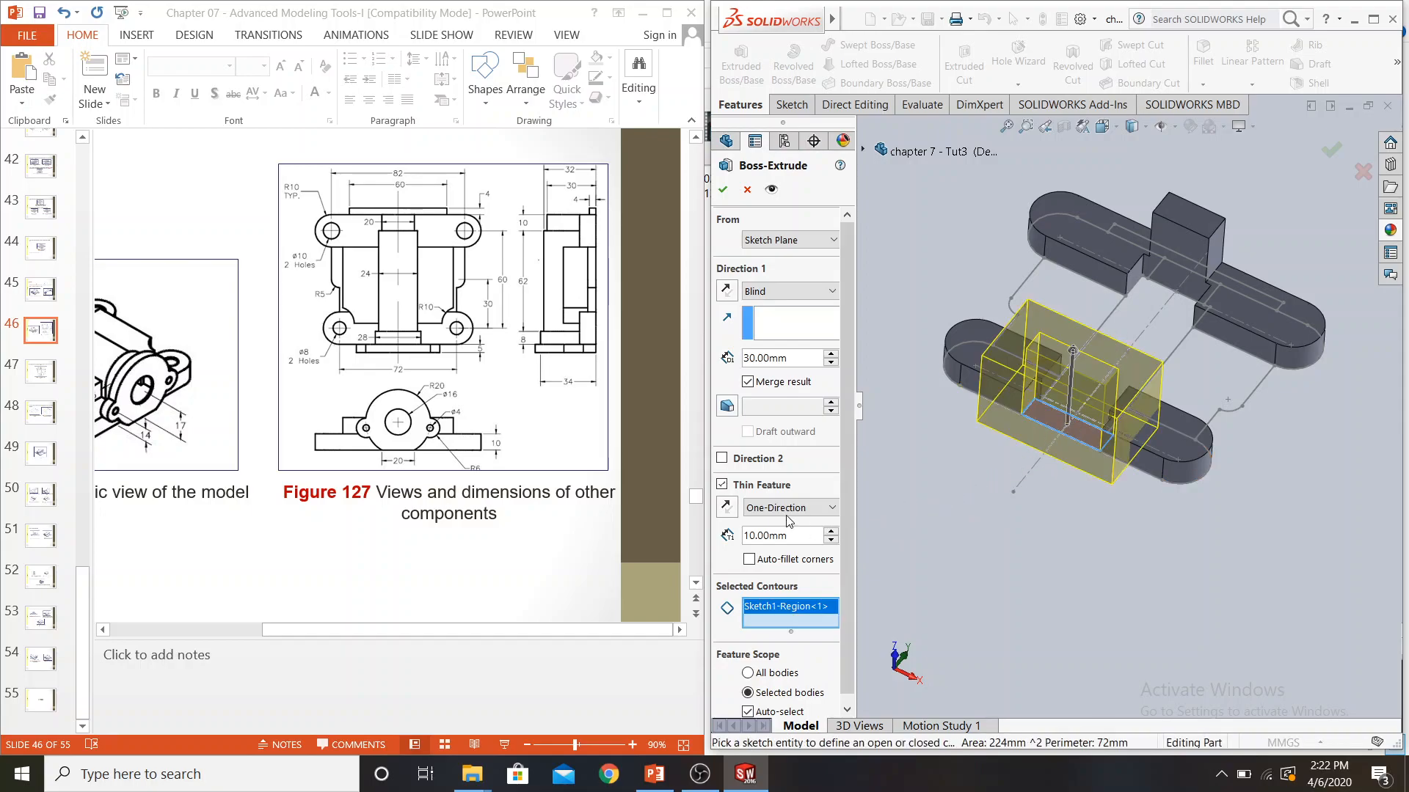
{"action": "left_click", "coordinate": [722, 485]}
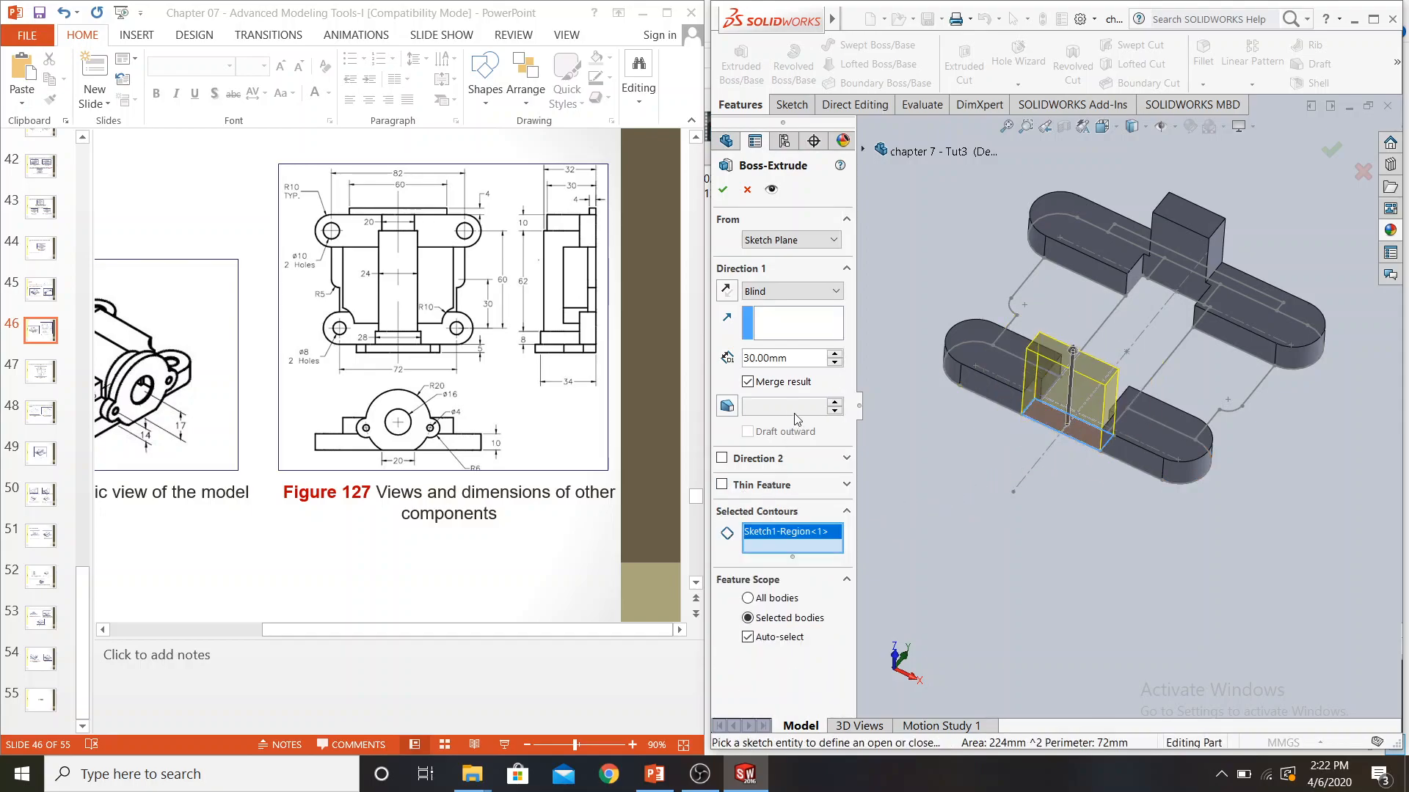
{"action": "type", "text": "34"}
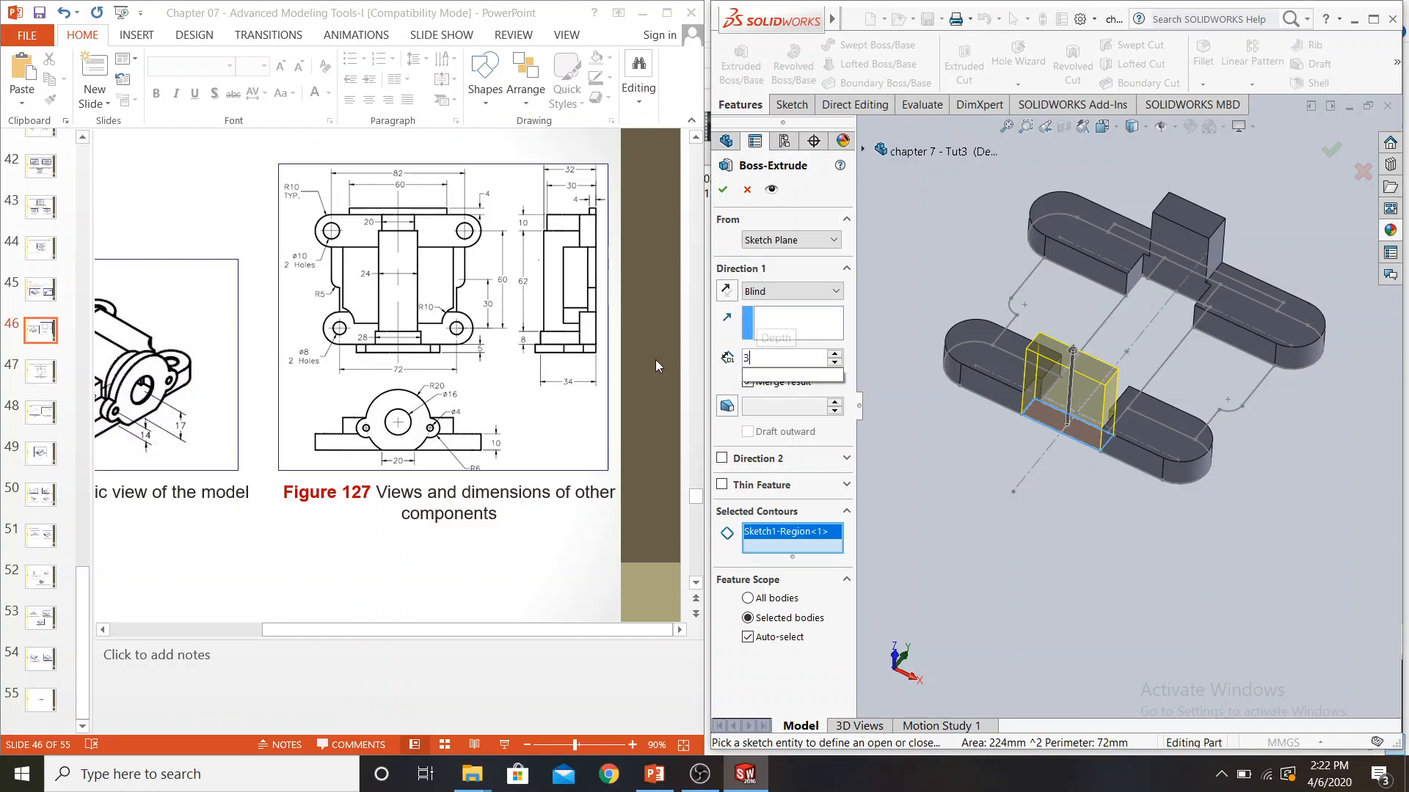
{"action": "key", "text": "Return"}
{"action": "left_click", "coordinate": [723, 189]}
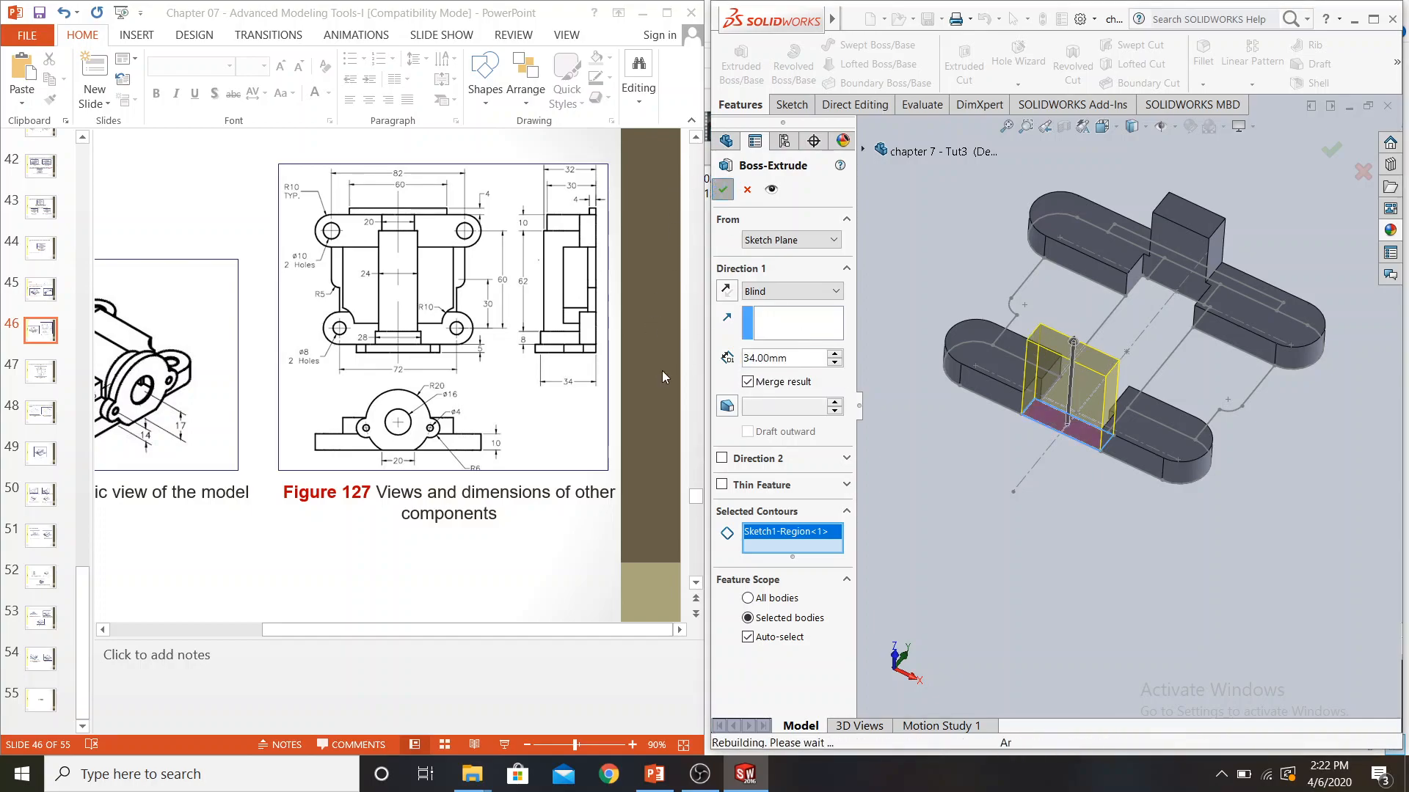
Check Figure 127 for the next depth, then start another boss extrude from Sketch1 and clear the whole sketch from its selected contours
{"action": "left_click", "coordinate": [534, 555]}
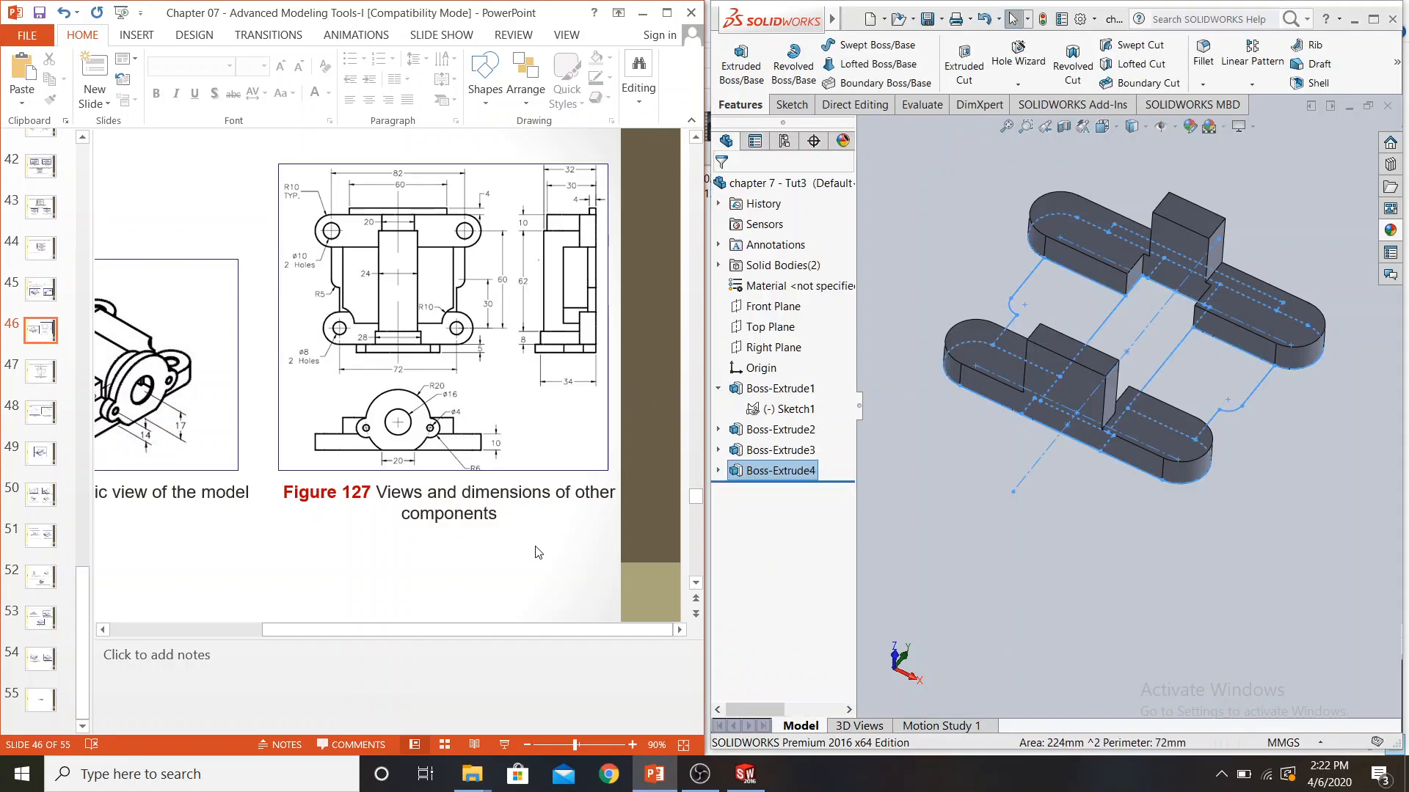
{"action": "scroll", "coordinate": [539, 553], "scroll_direction": "down", "scroll_amount": 2}
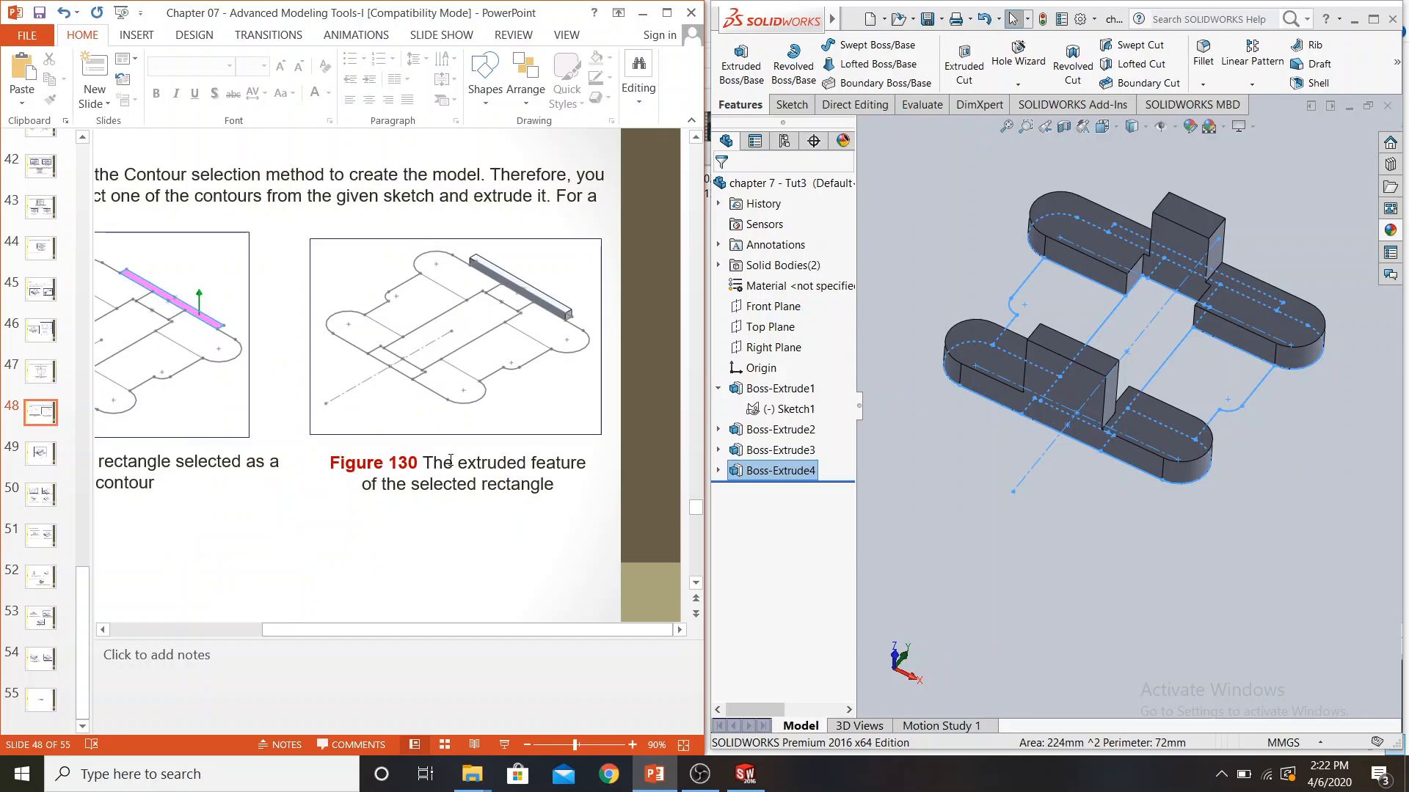
{"action": "scroll", "coordinate": [450, 460], "scroll_direction": "up", "scroll_amount": 2}
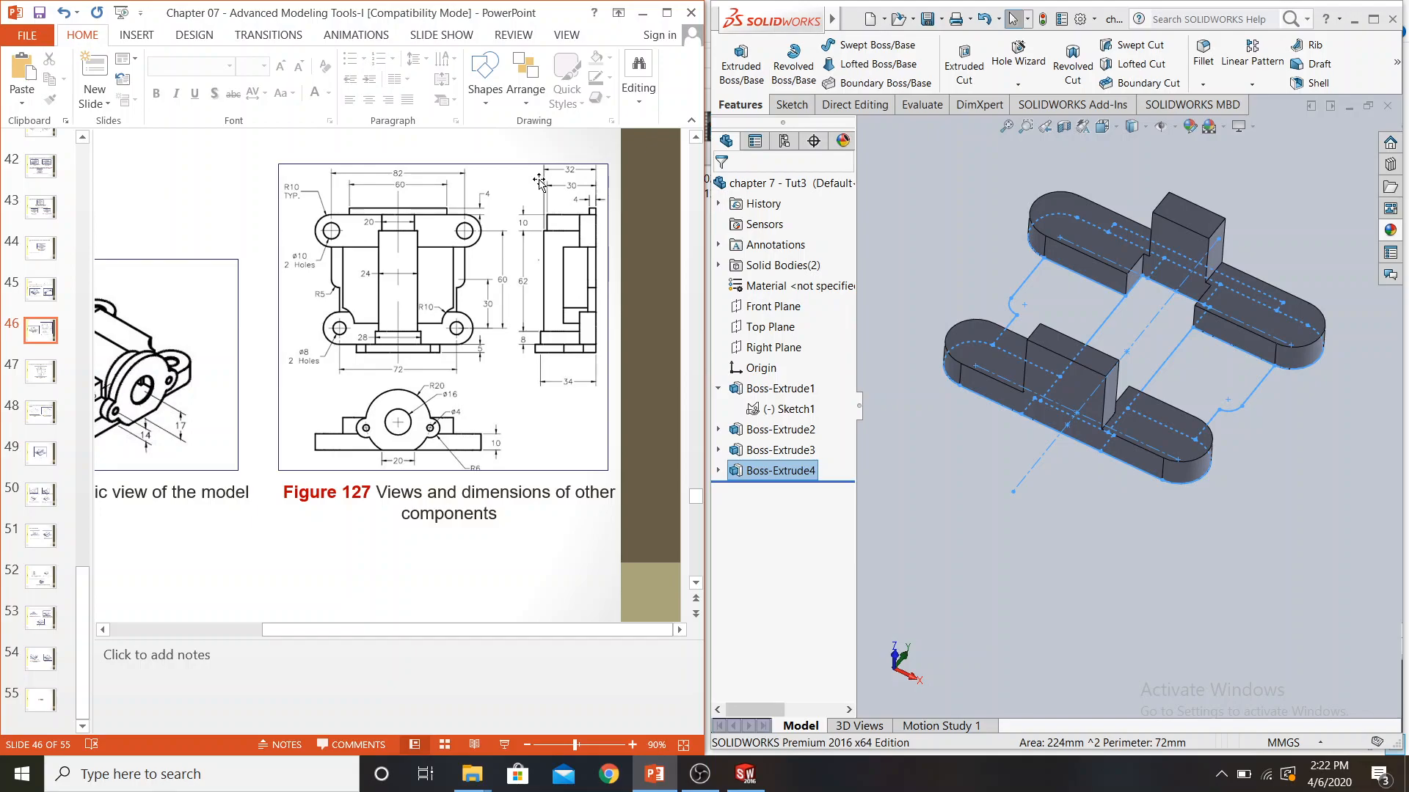
{"action": "left_click", "coordinate": [782, 408]}
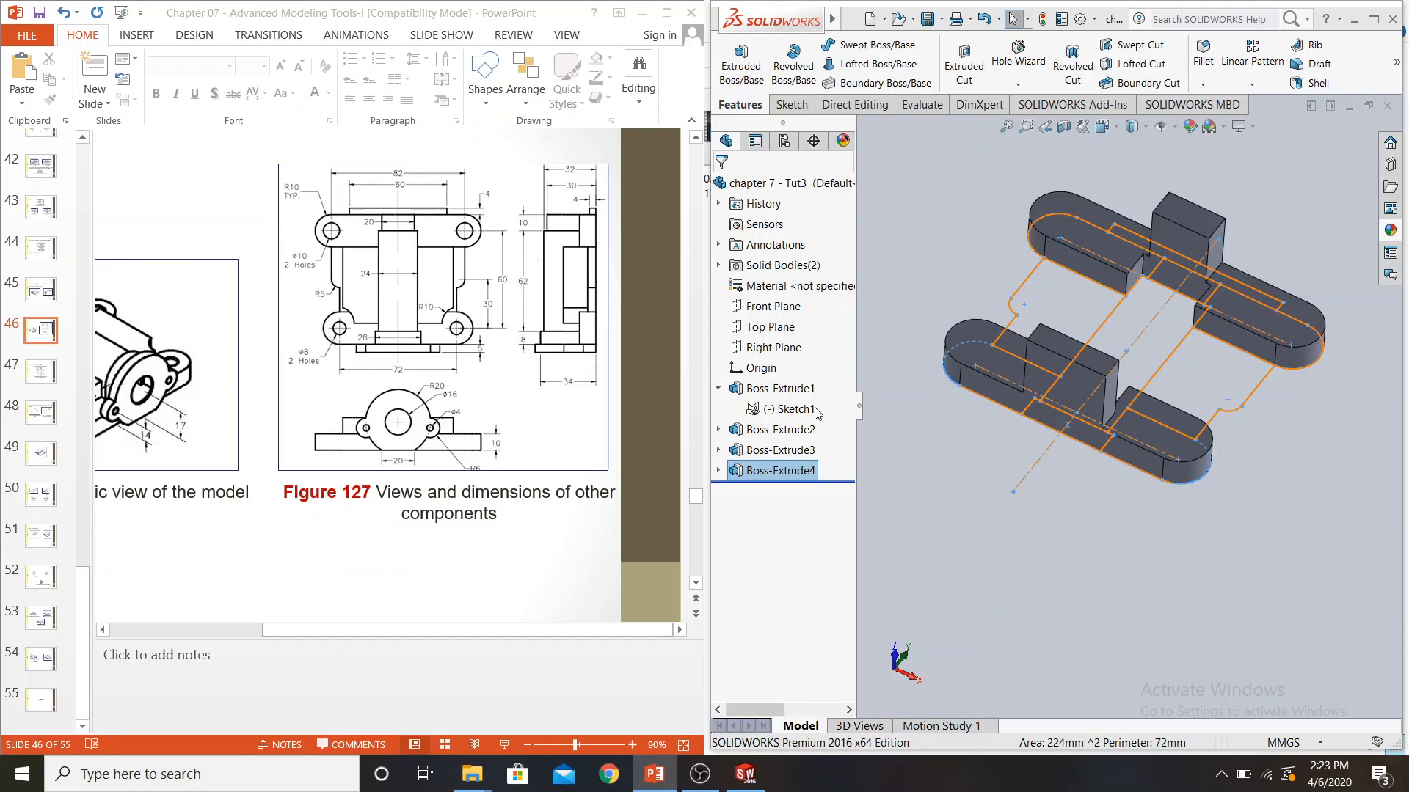
{"action": "left_click", "coordinate": [797, 418]}
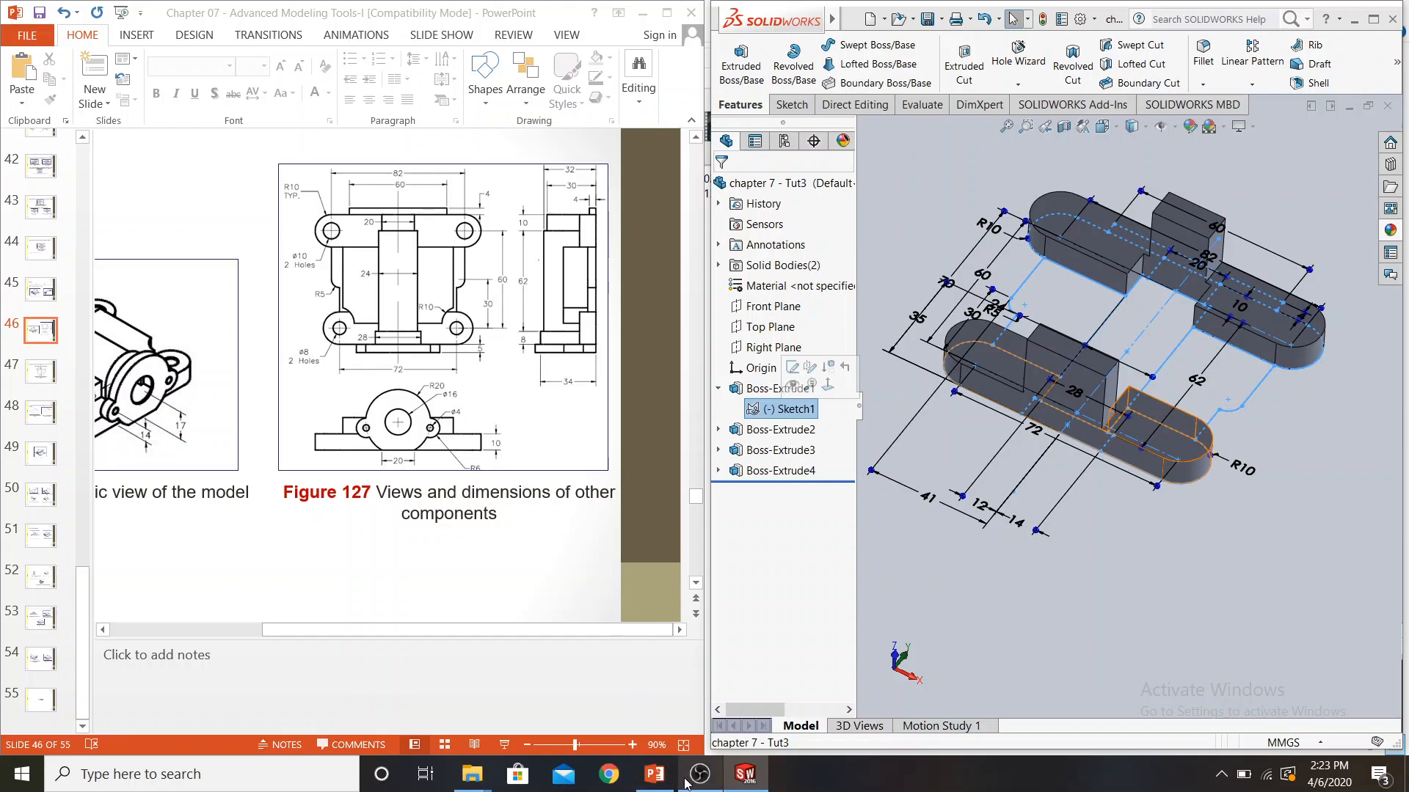
{"action": "mouse_move", "coordinate": [685, 783]}
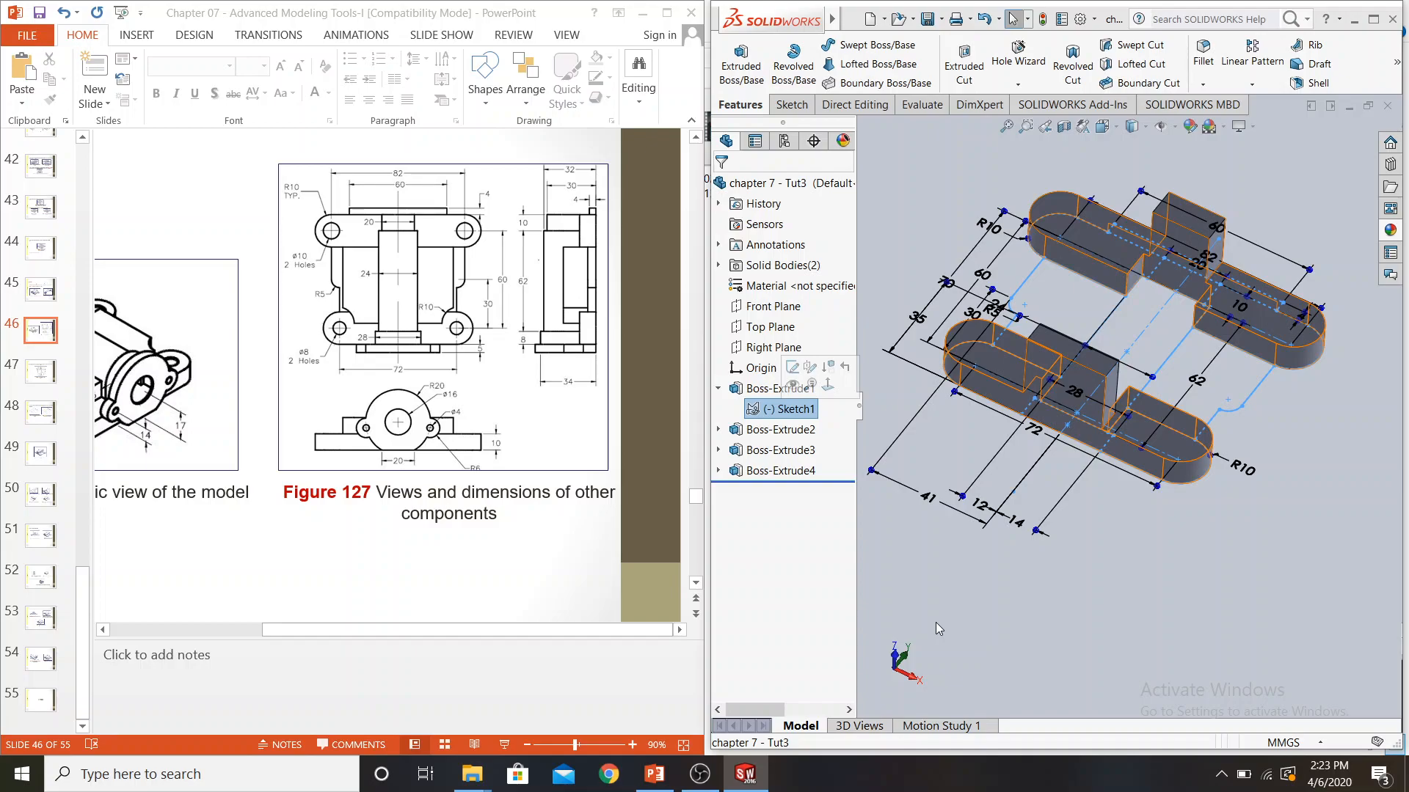
{"action": "key", "text": "Return"}
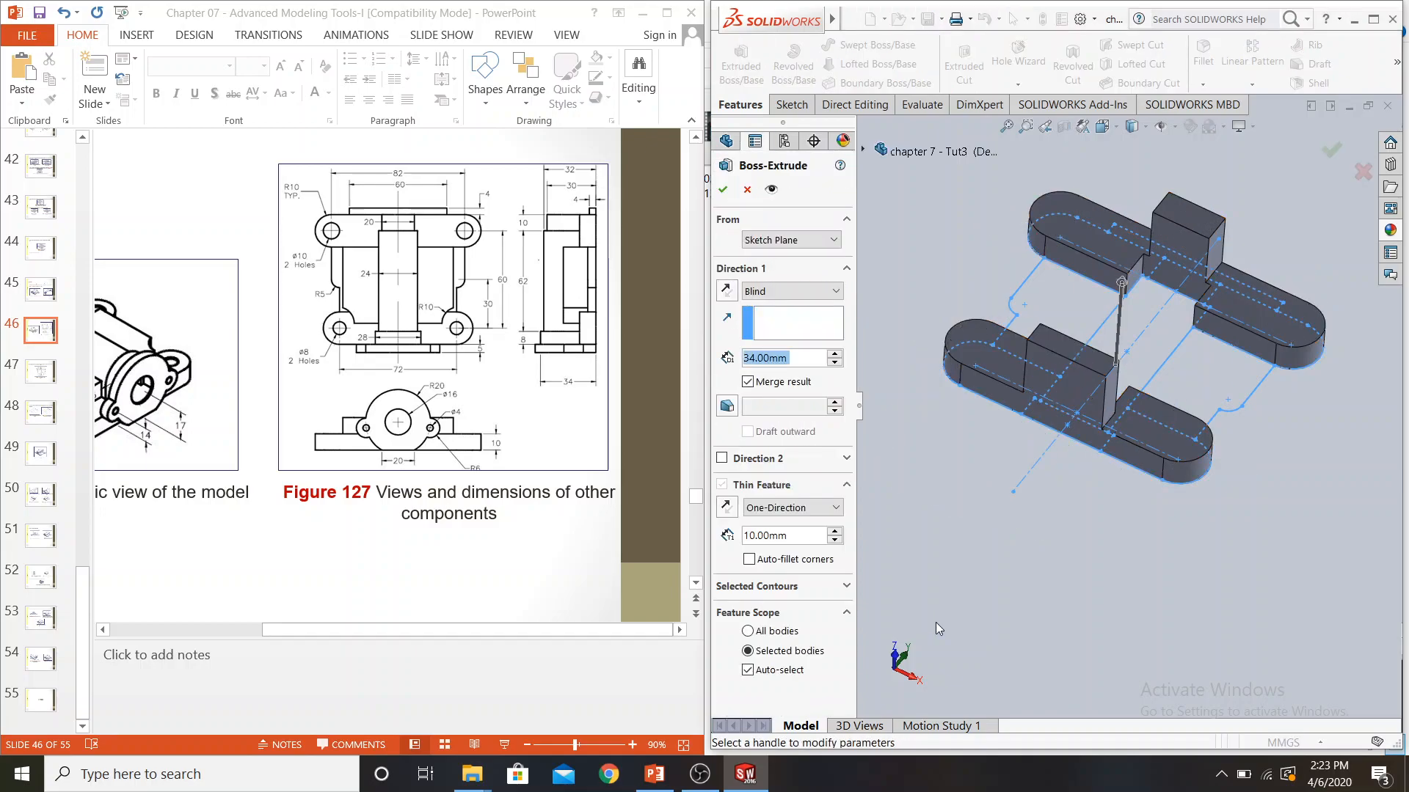
{"action": "left_click", "coordinate": [778, 586]}
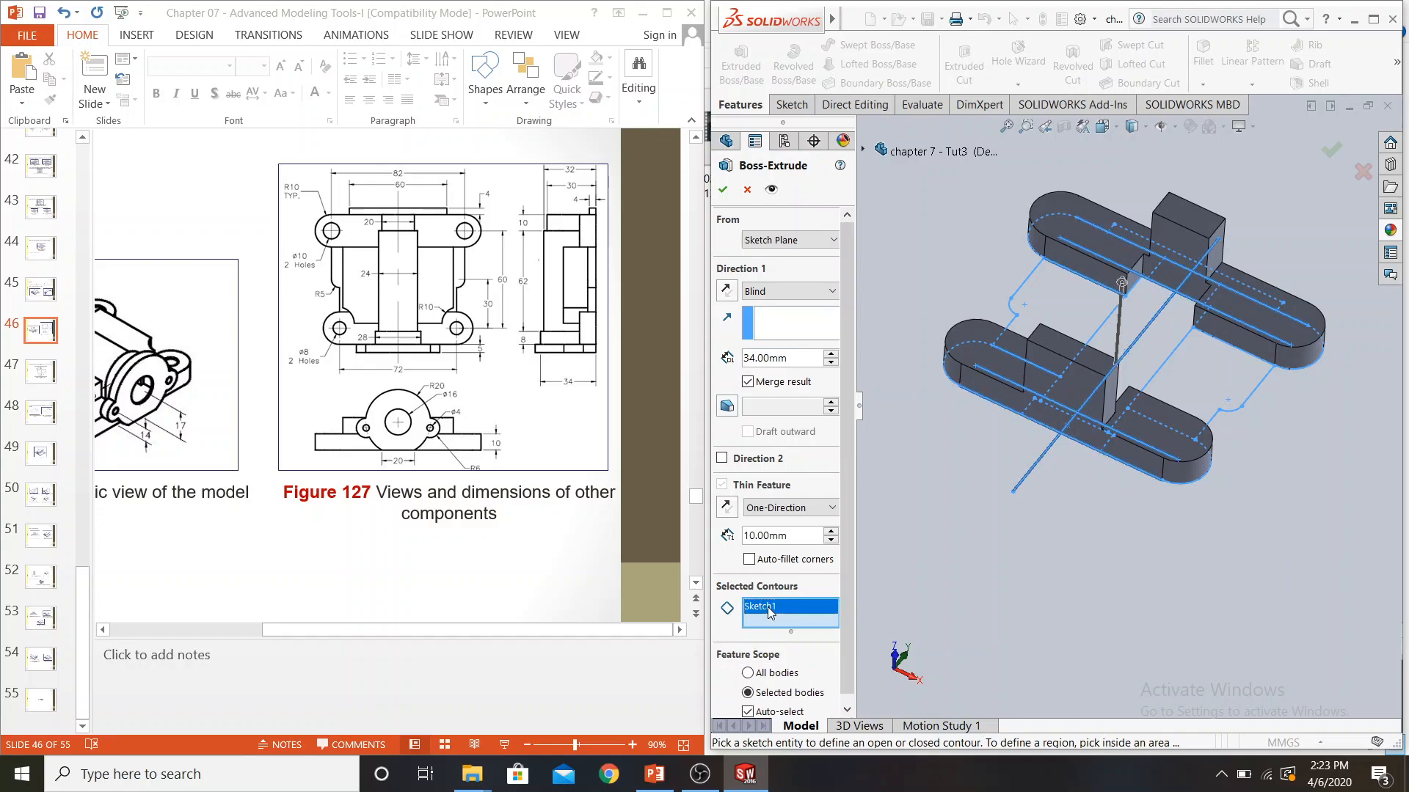
{"action": "right_click", "coordinate": [769, 606]}
{"action": "left_click", "coordinate": [796, 622]}
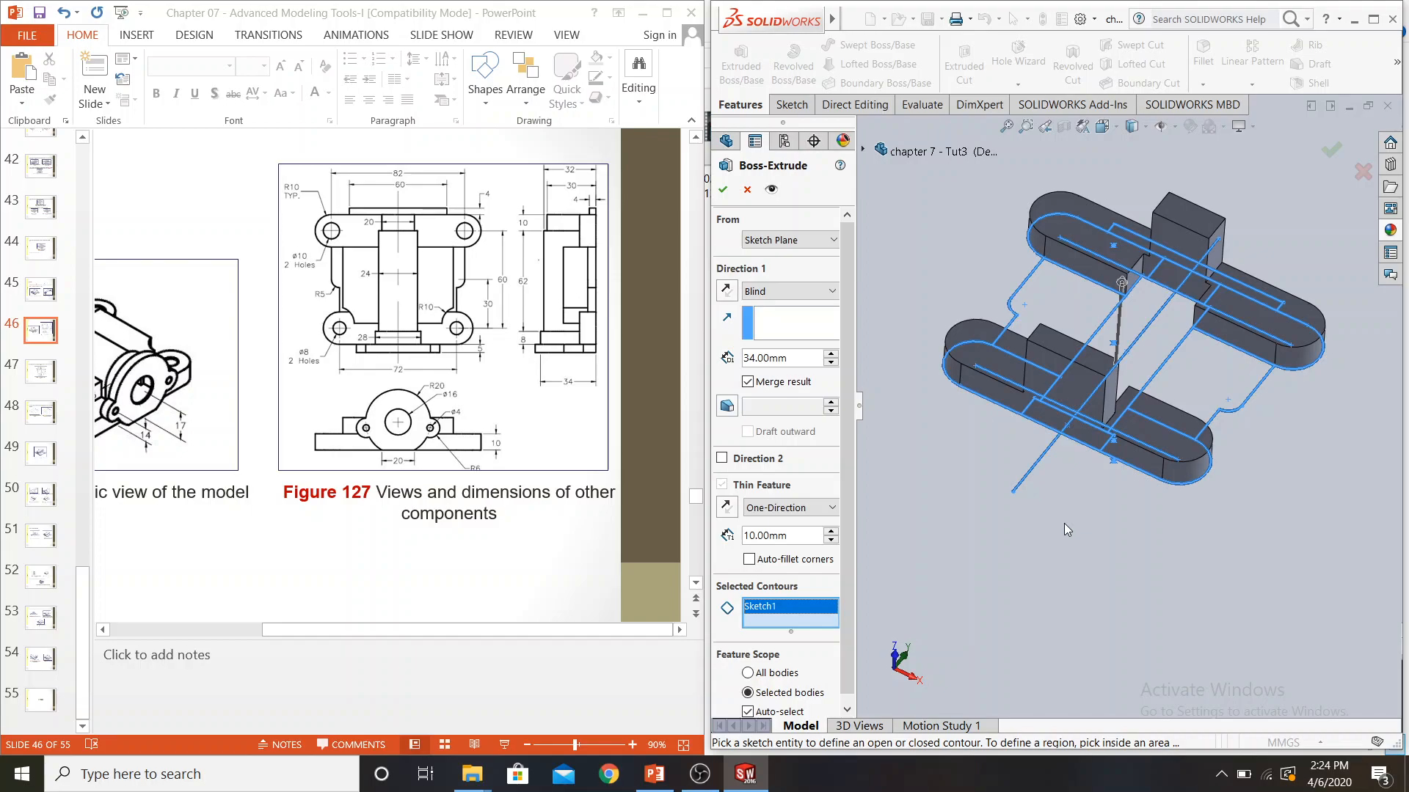
{"action": "key", "text": "Delete"}
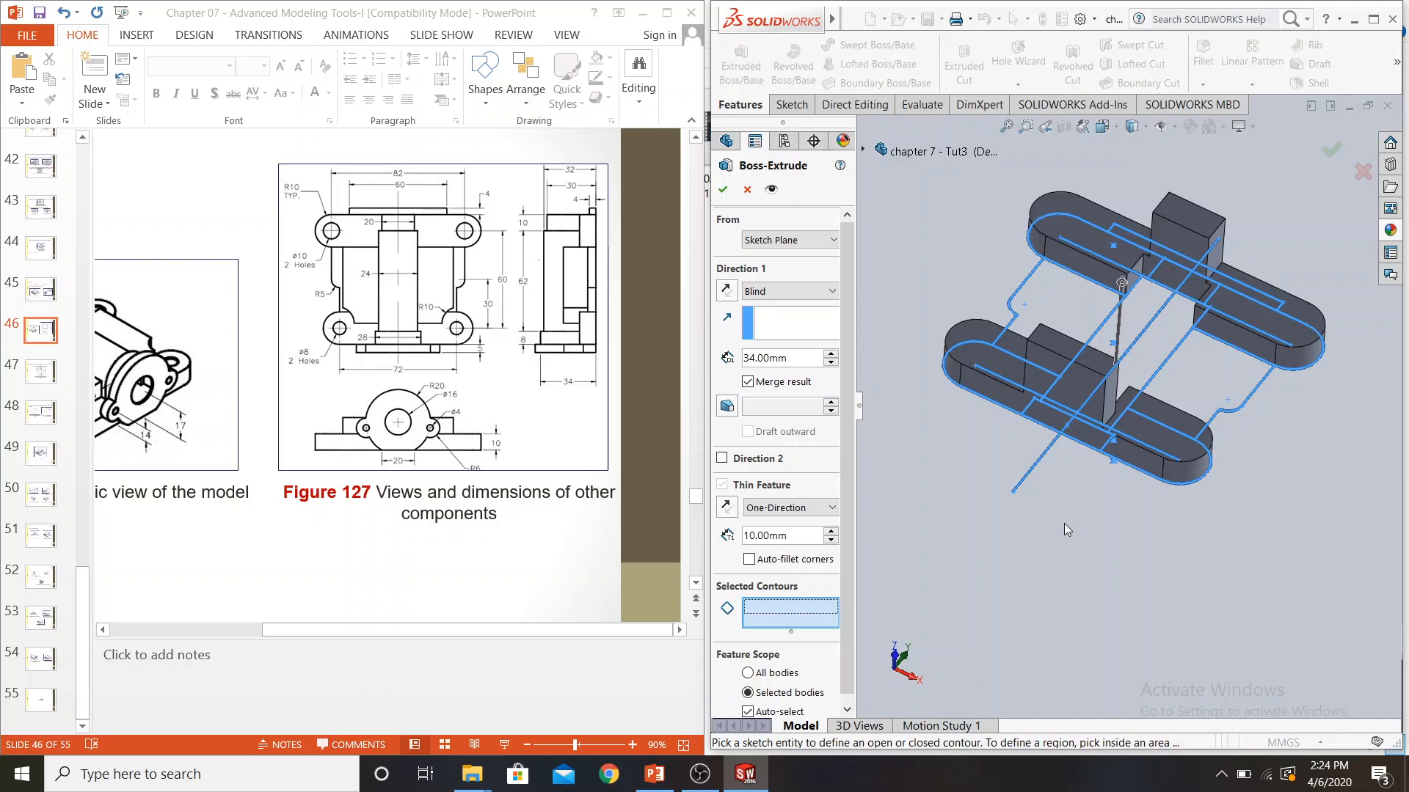
Extrude the central 24 mm by 62 mm rectangle contour to a blind depth of 32 mm, with Thin Feature off
{"action": "left_click", "coordinate": [1138, 321]}
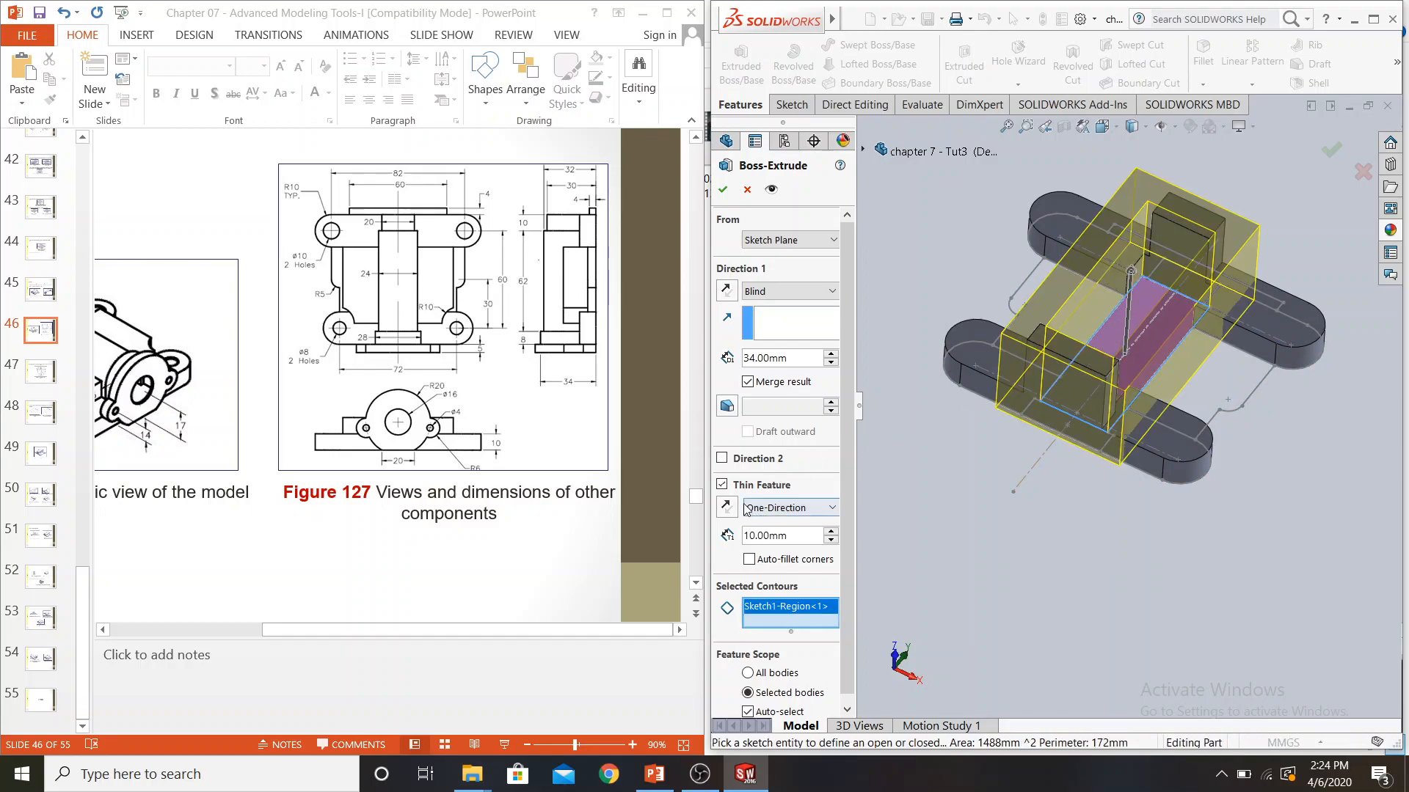
{"action": "left_click", "coordinate": [722, 485]}
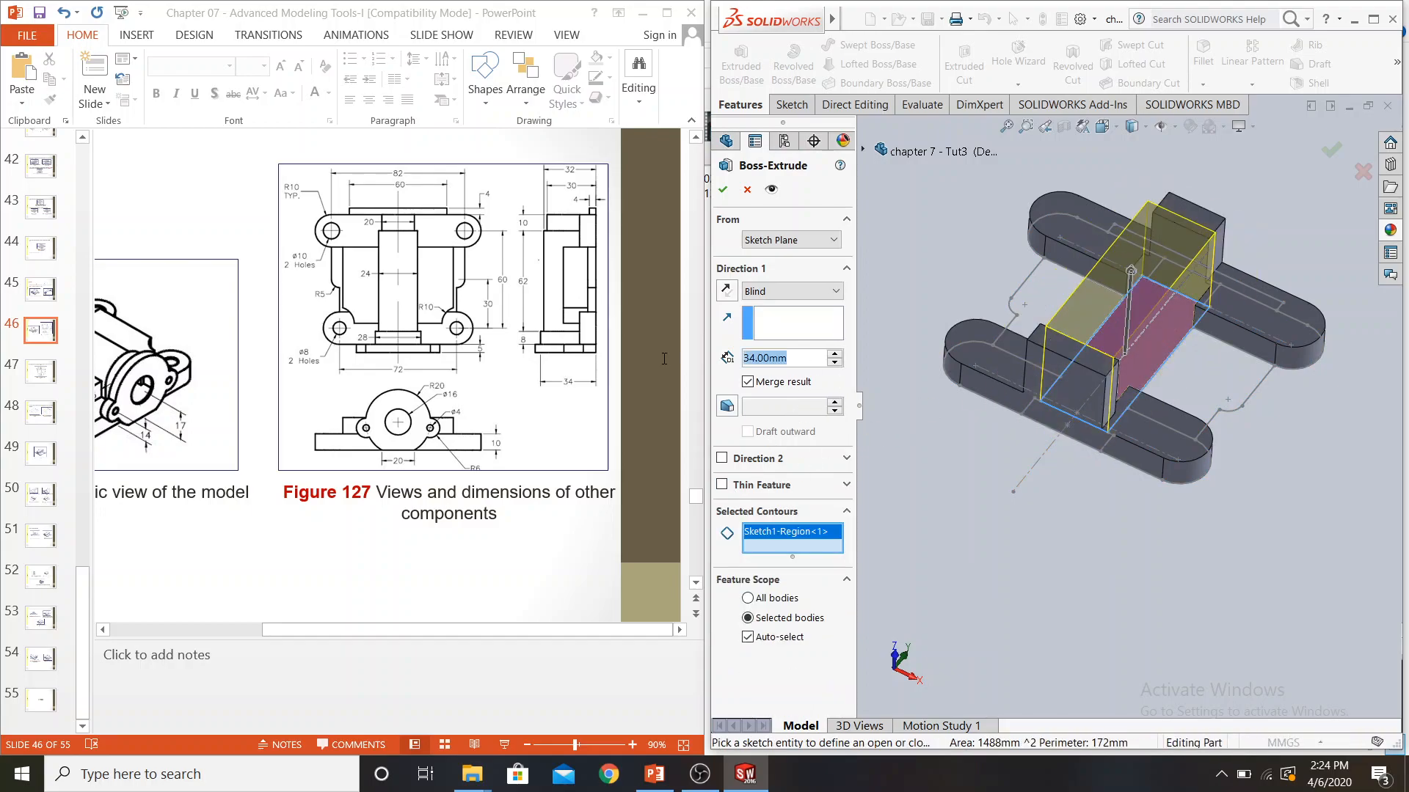
{"action": "type", "text": "32"}
{"action": "key", "text": "Return"}
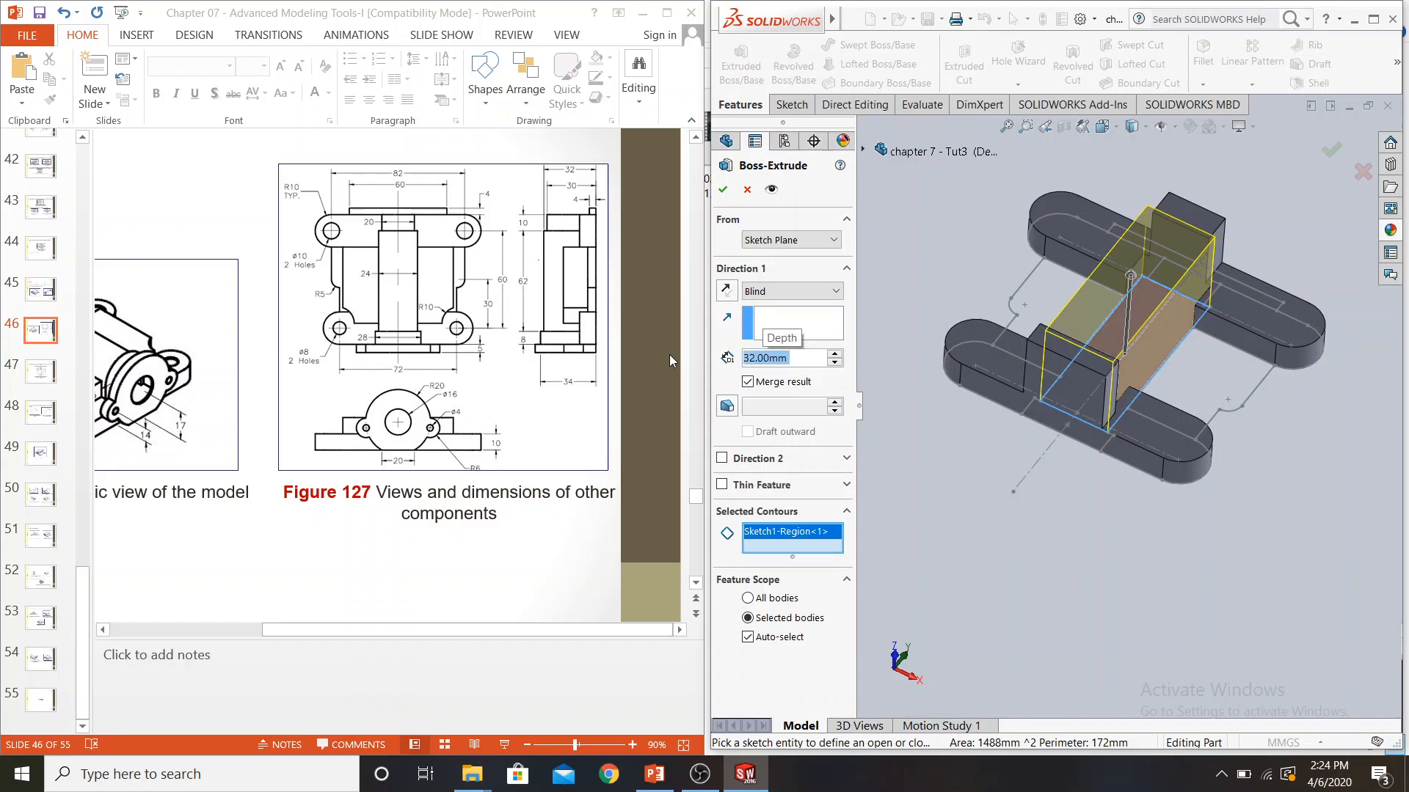
{"action": "left_click", "coordinate": [723, 189]}
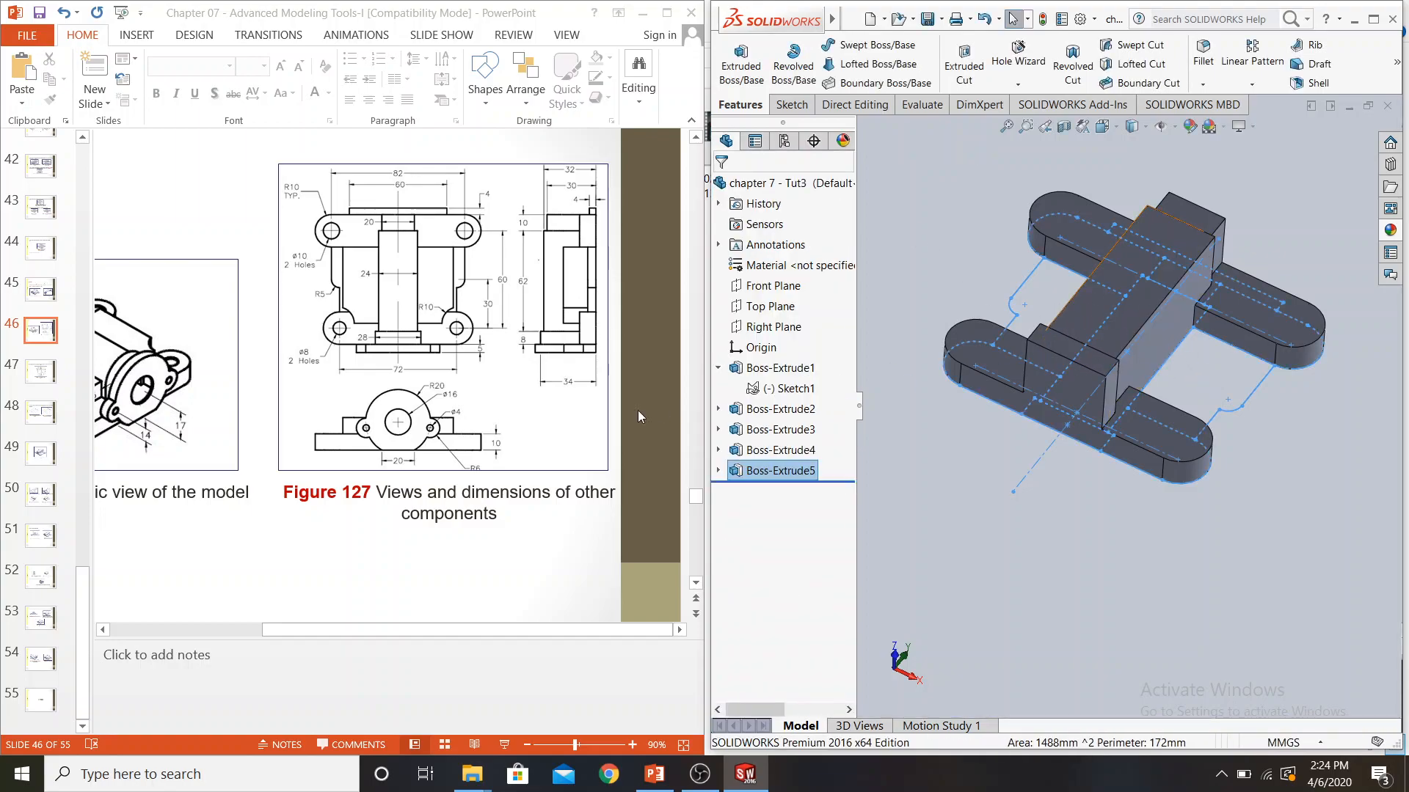
Check Figures 126 and 127 for the side web depth, then start another boss extrude from Sketch1 and clear the whole sketch from its selected contours
{"action": "left_click", "coordinate": [516, 427]}
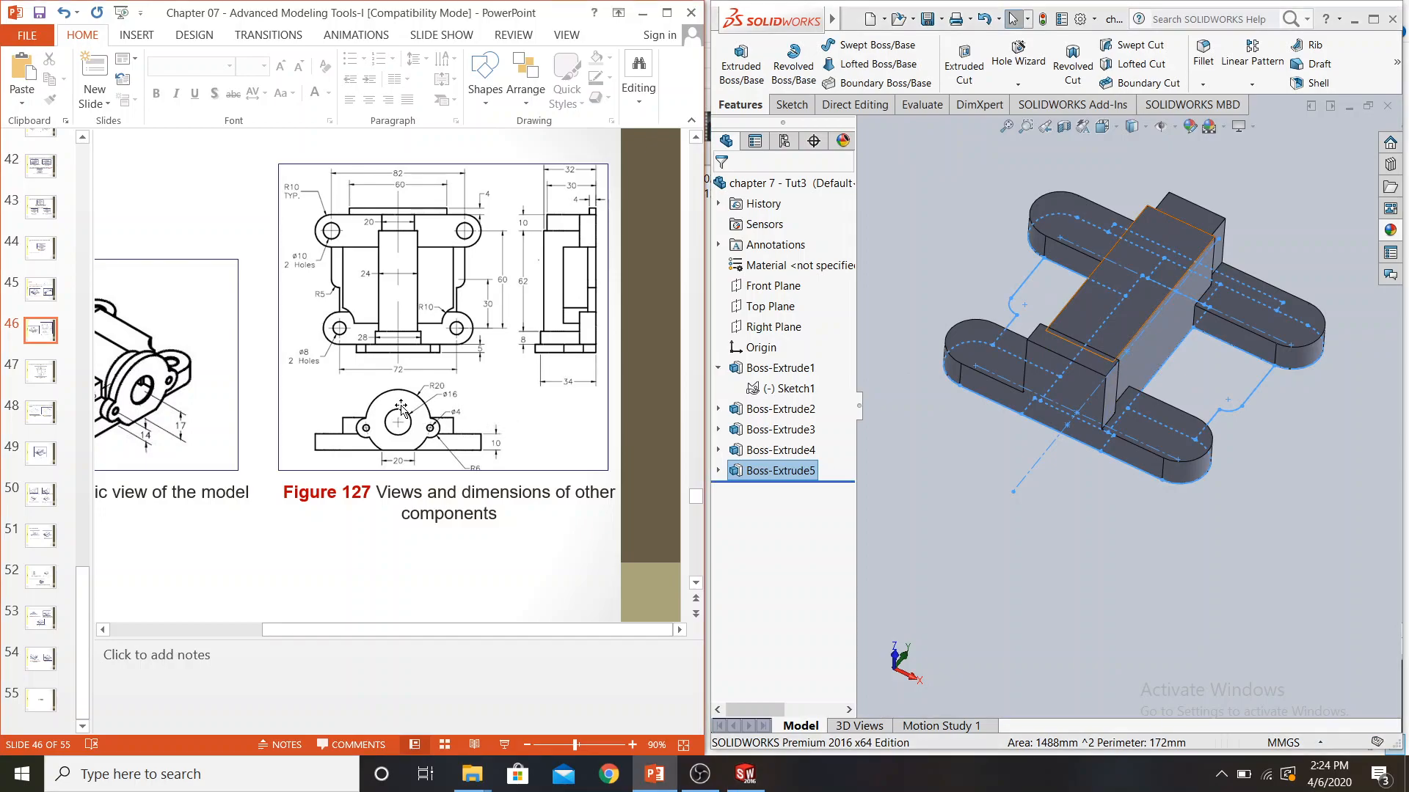
{"action": "left_click_drag", "start_coordinate": [363, 632], "coordinate": [244, 633]}
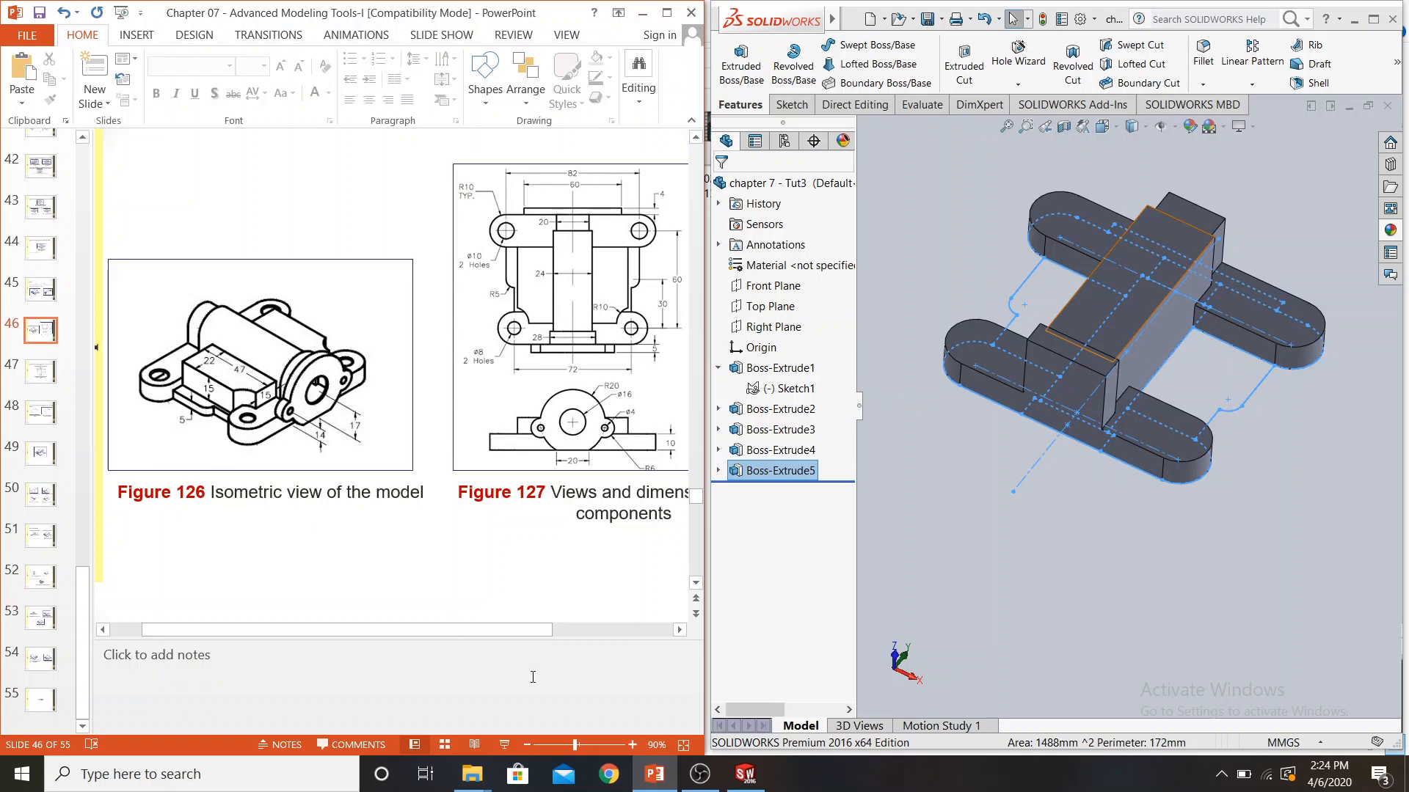
{"action": "left_click_drag", "start_coordinate": [517, 631], "coordinate": [626, 625]}
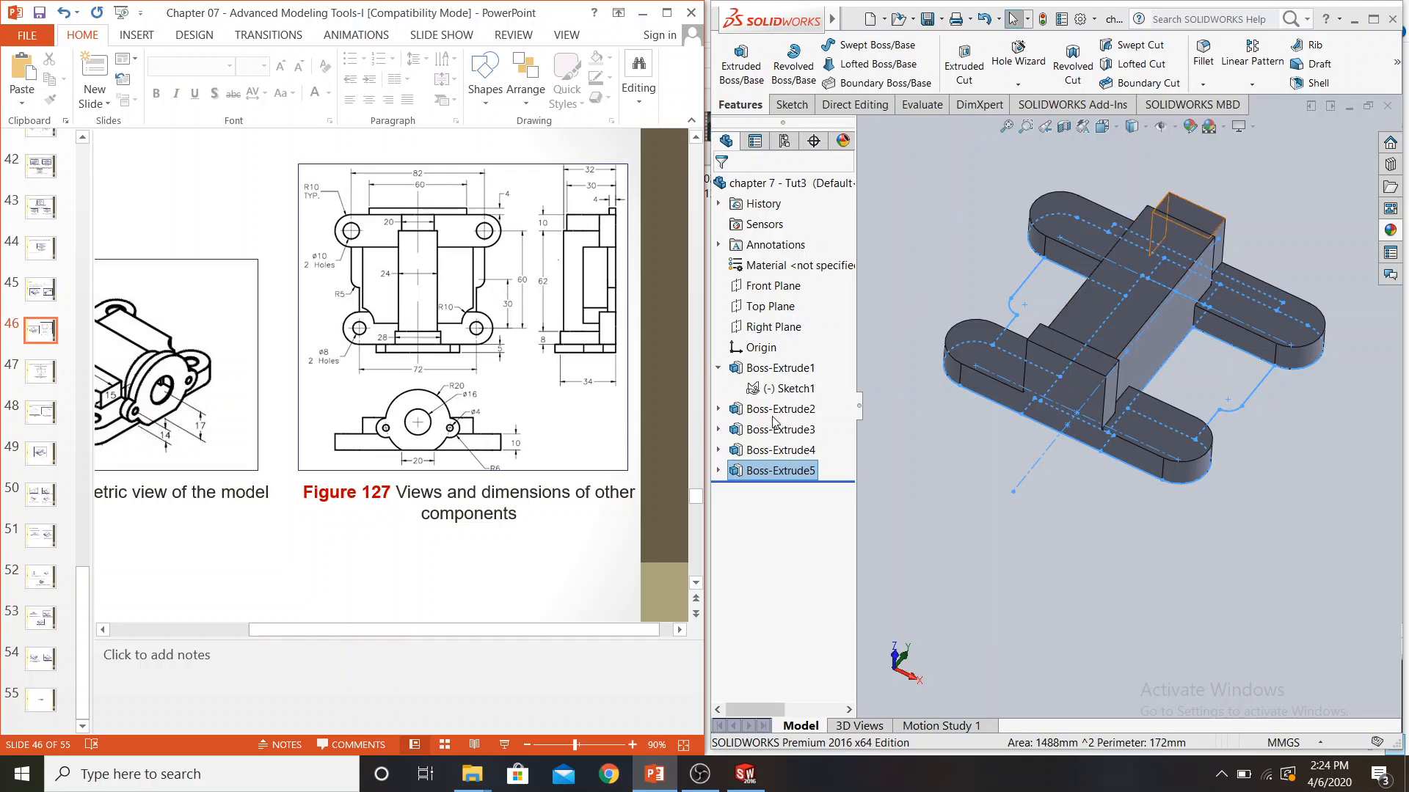
{"action": "left_click", "coordinate": [780, 391]}
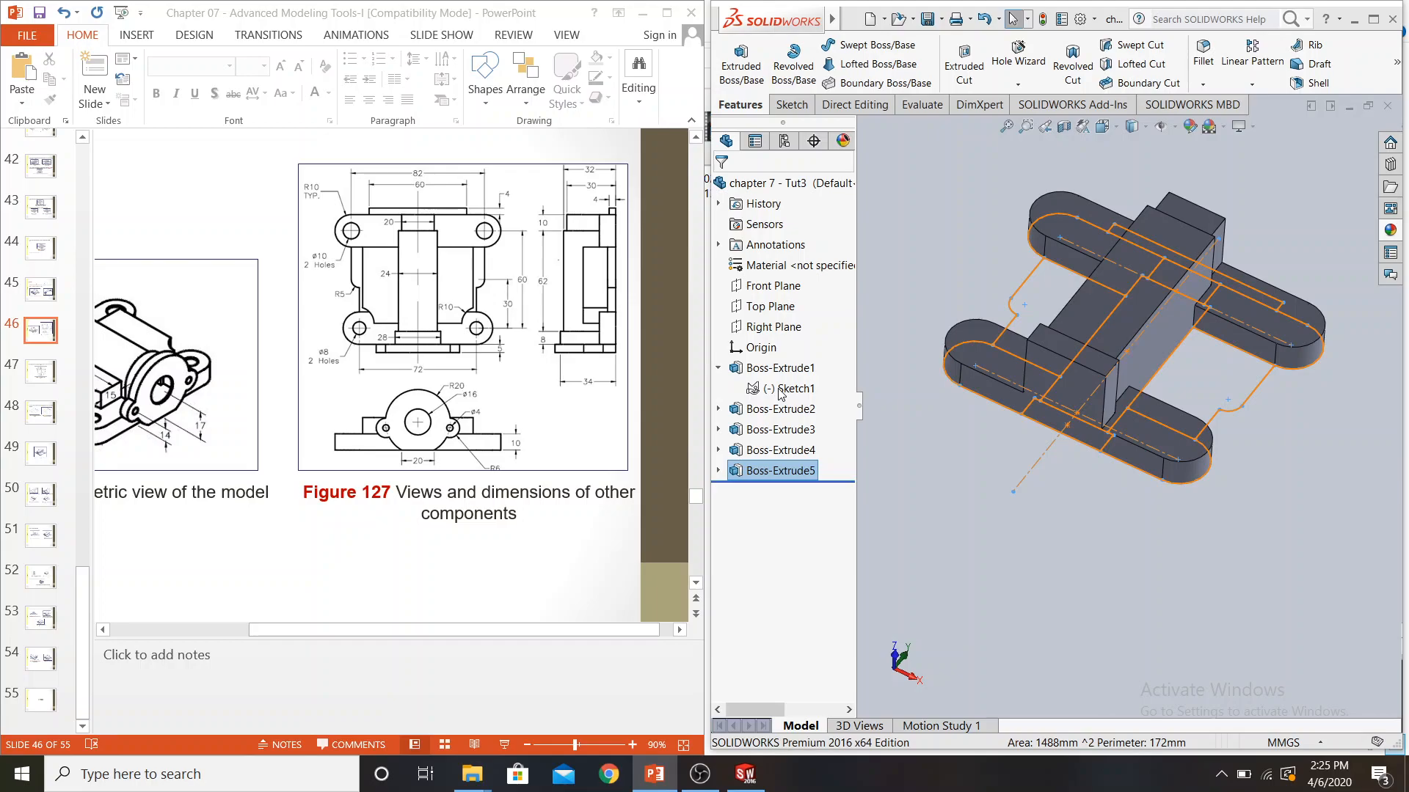
{"action": "double_click", "coordinate": [780, 391]}
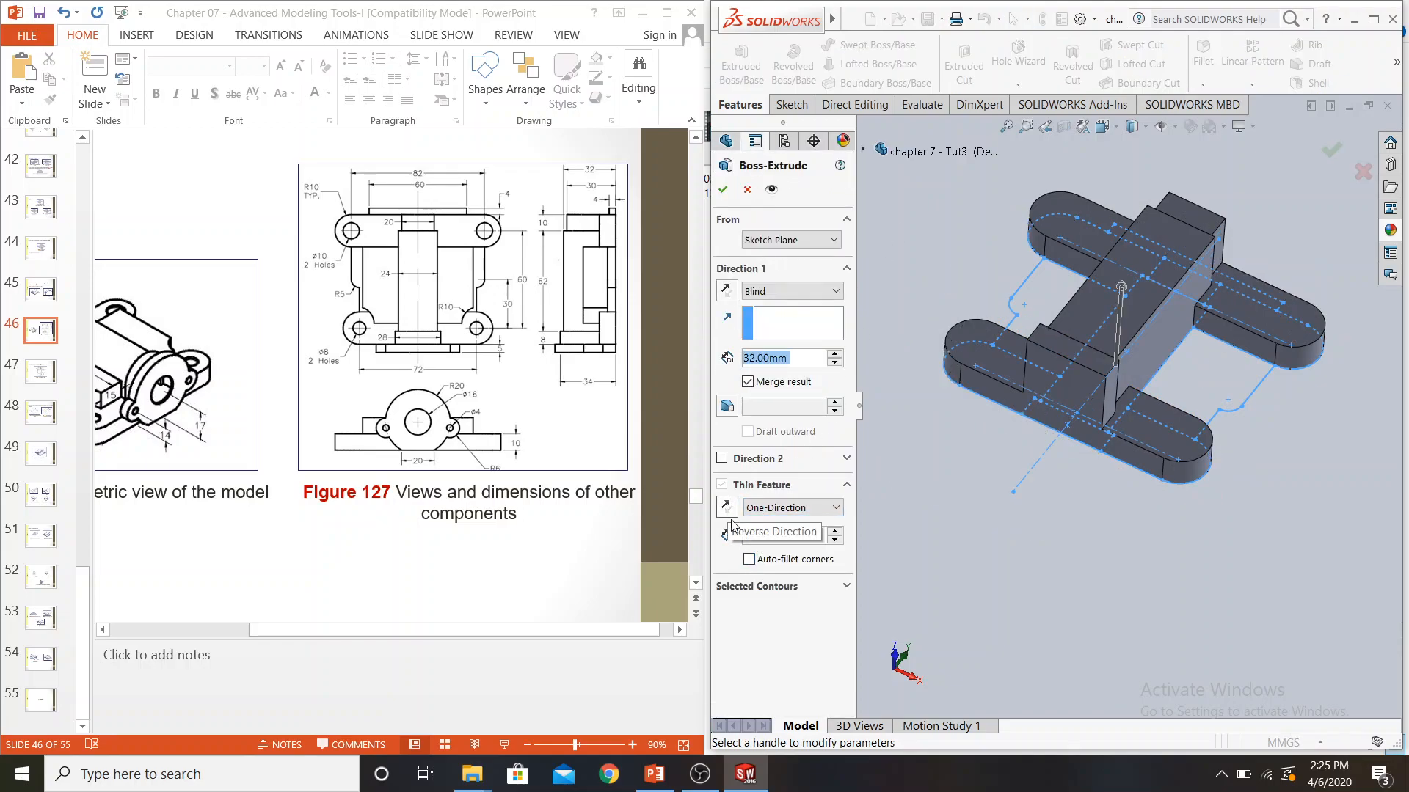
{"action": "left_click", "coordinate": [763, 586]}
{"action": "left_click", "coordinate": [768, 608]}
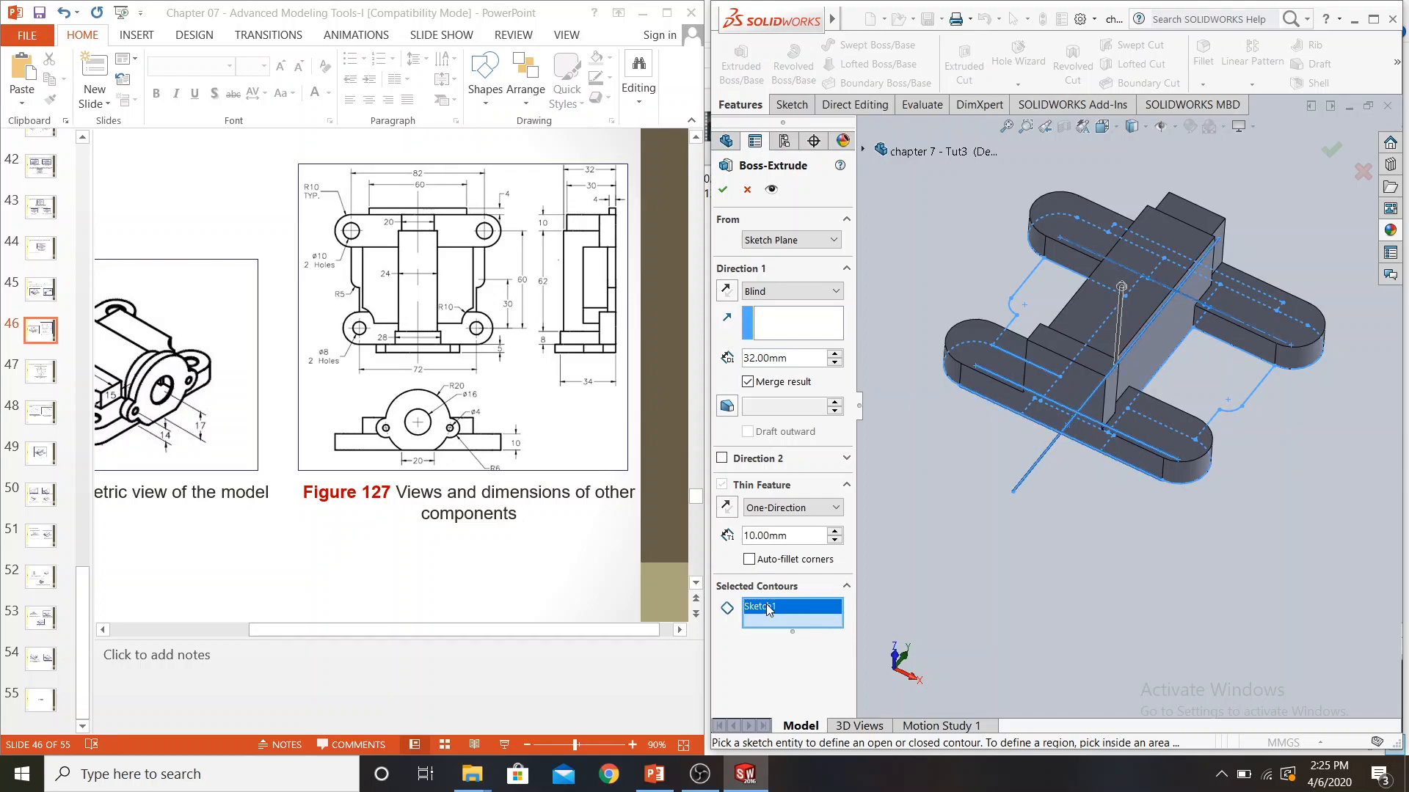
{"action": "right_click", "coordinate": [768, 609]}
{"action": "left_click", "coordinate": [829, 615]}
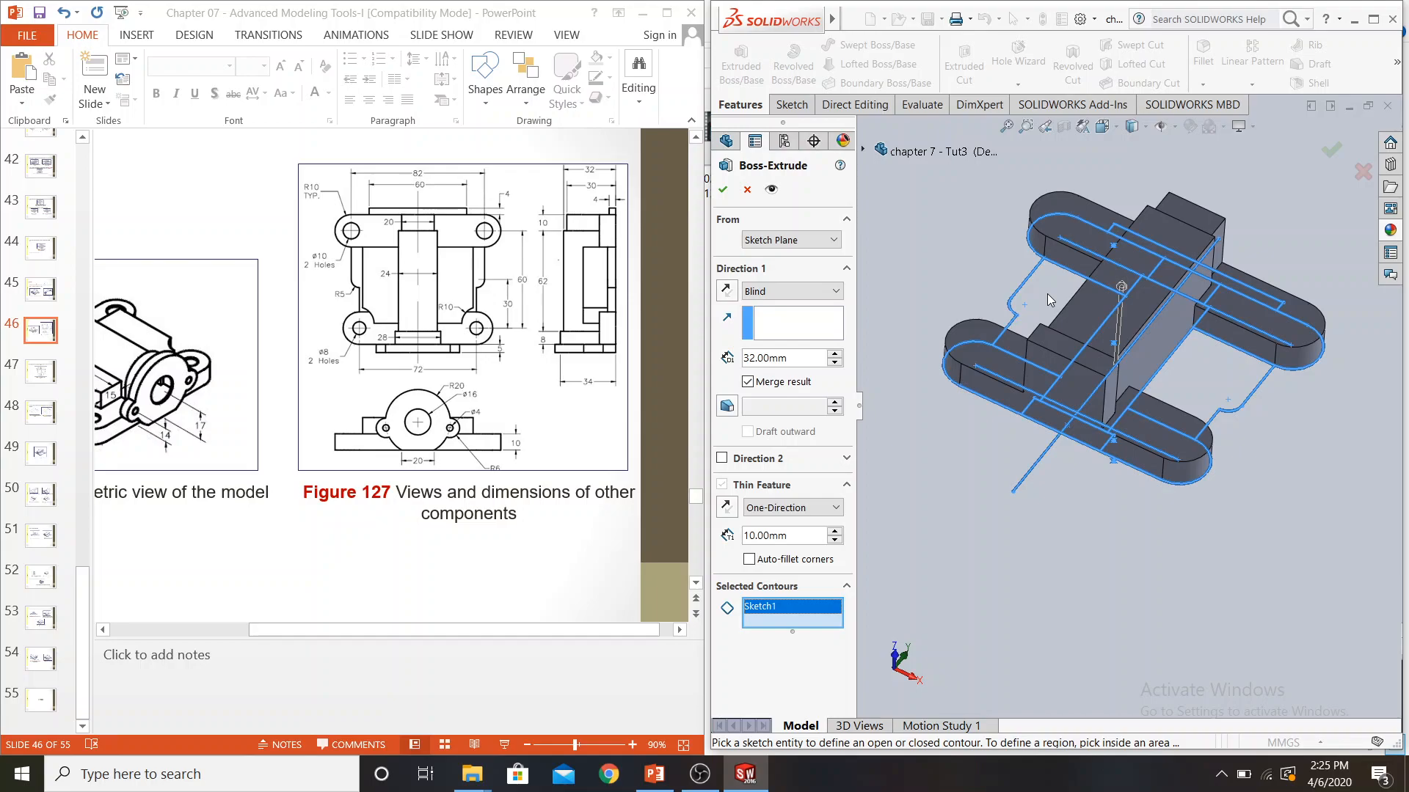
{"action": "key", "text": "Delete"}
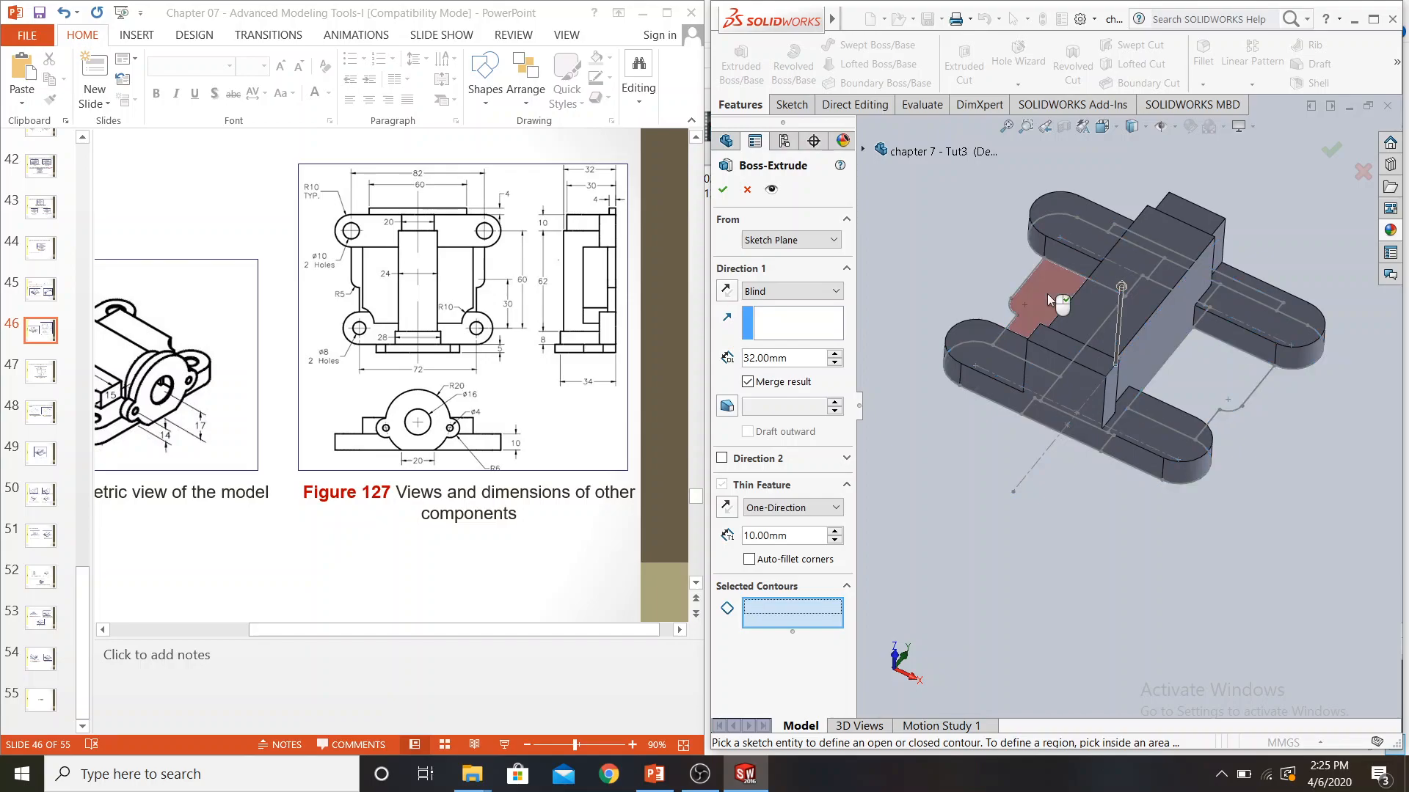
Extrude the two side web contours between the front and rear lobes to a blind depth of 5 mm, with Thin Feature off, and save the part
{"action": "left_click", "coordinate": [1049, 299]}
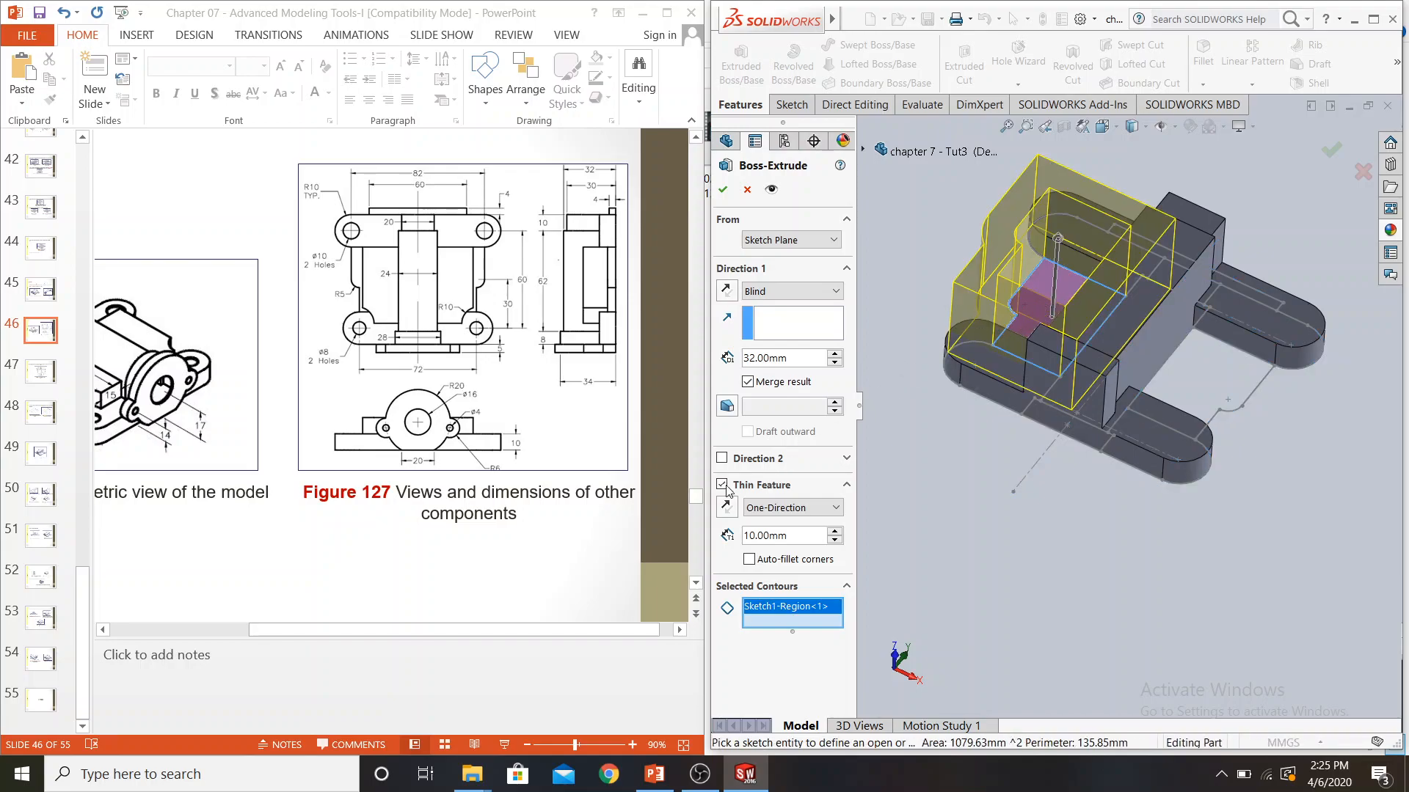
{"action": "left_click", "coordinate": [722, 486]}
{"action": "left_click", "coordinate": [721, 485]}
{"action": "left_click", "coordinate": [778, 358]}
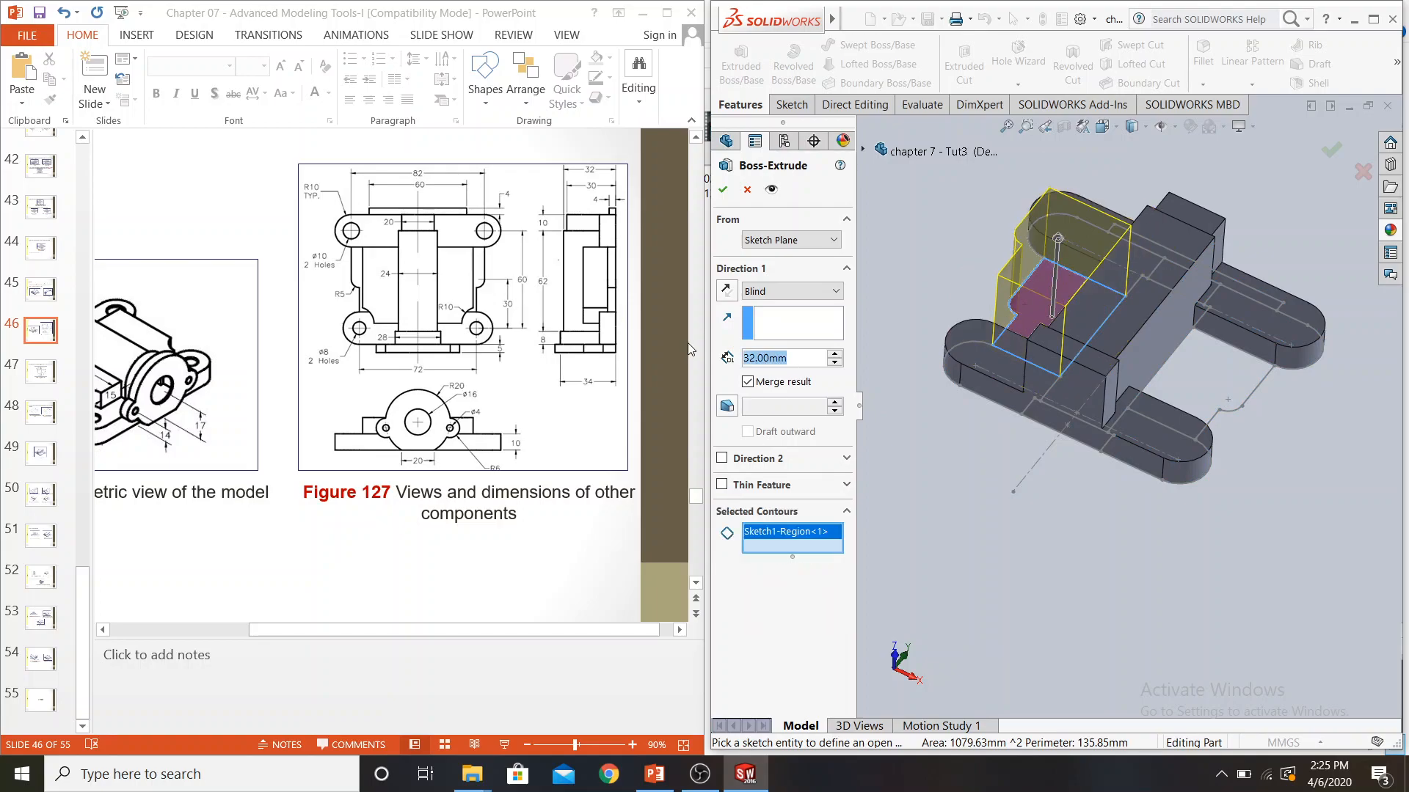
{"action": "type", "text": "5"}
{"action": "key", "text": "Return"}
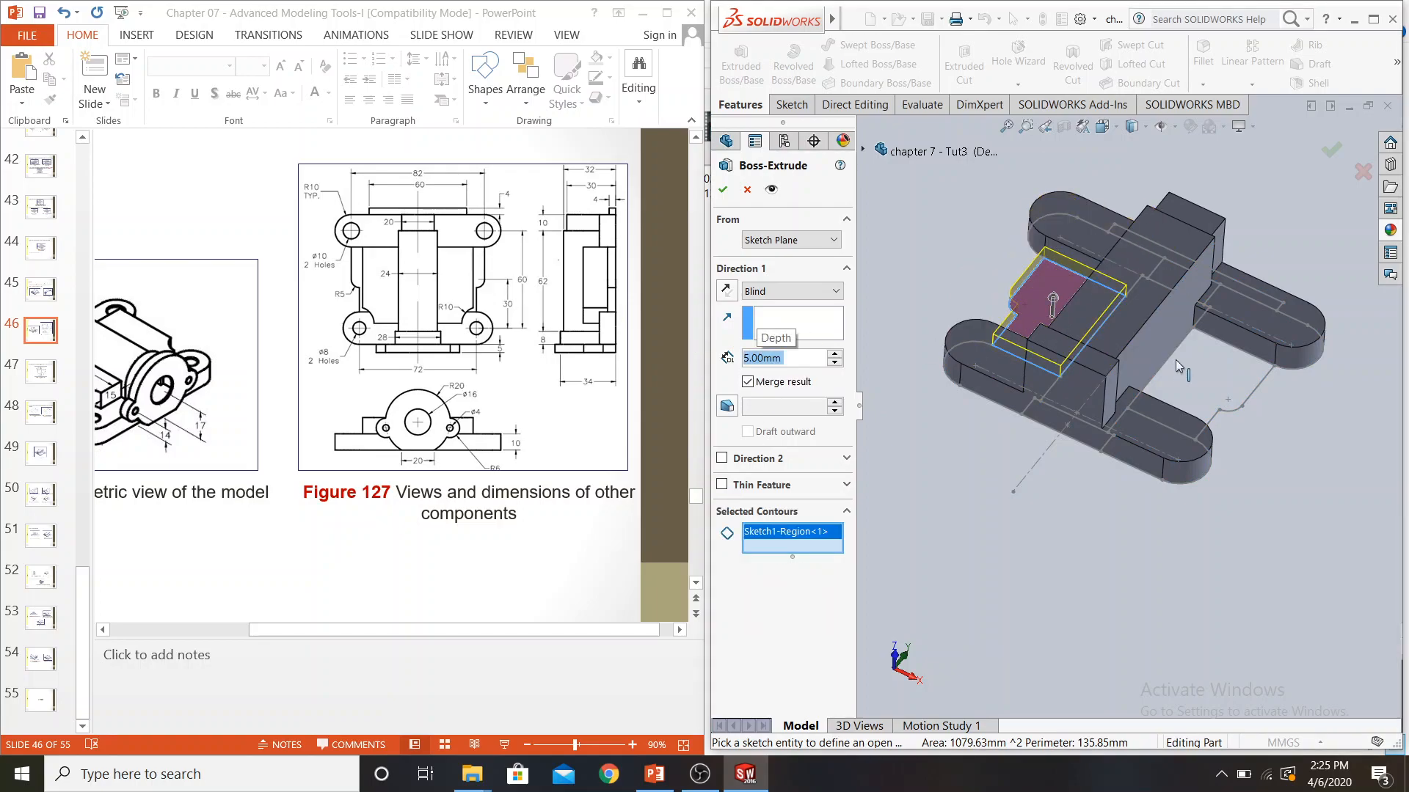
{"action": "left_click", "coordinate": [1190, 378]}
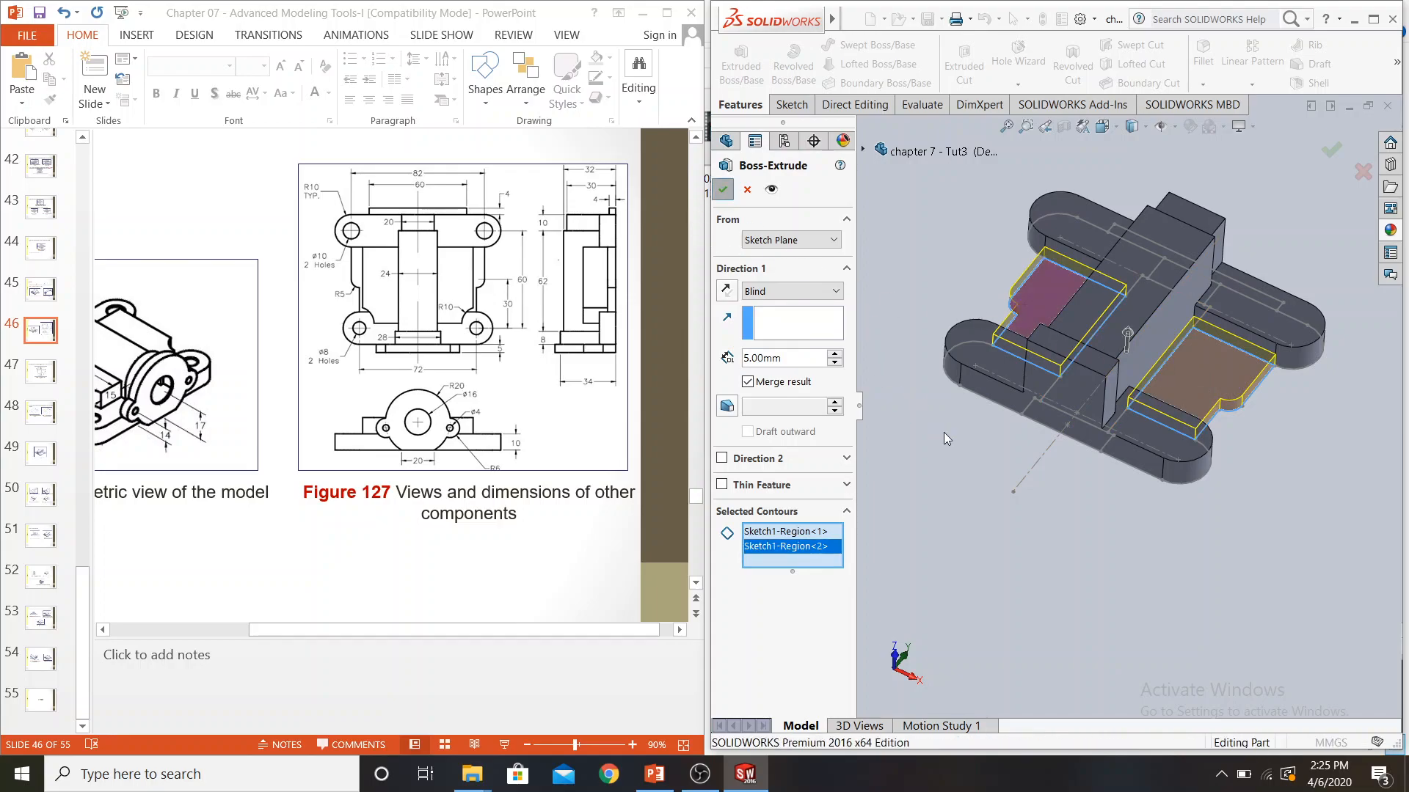
{"action": "key", "text": "Return"}
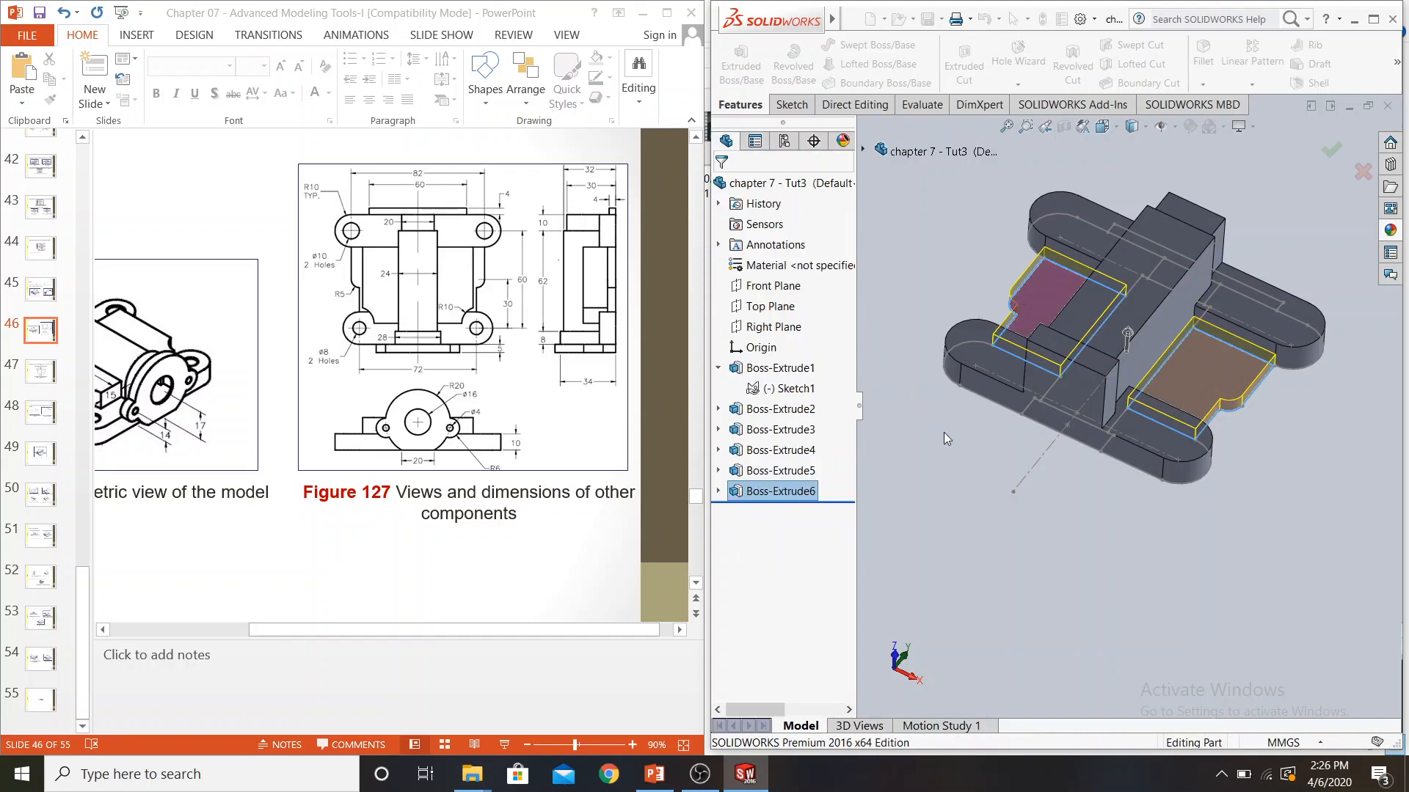
{"action": "middle_click_drag", "start_coordinate": [981, 471], "coordinate": [1045, 470]}
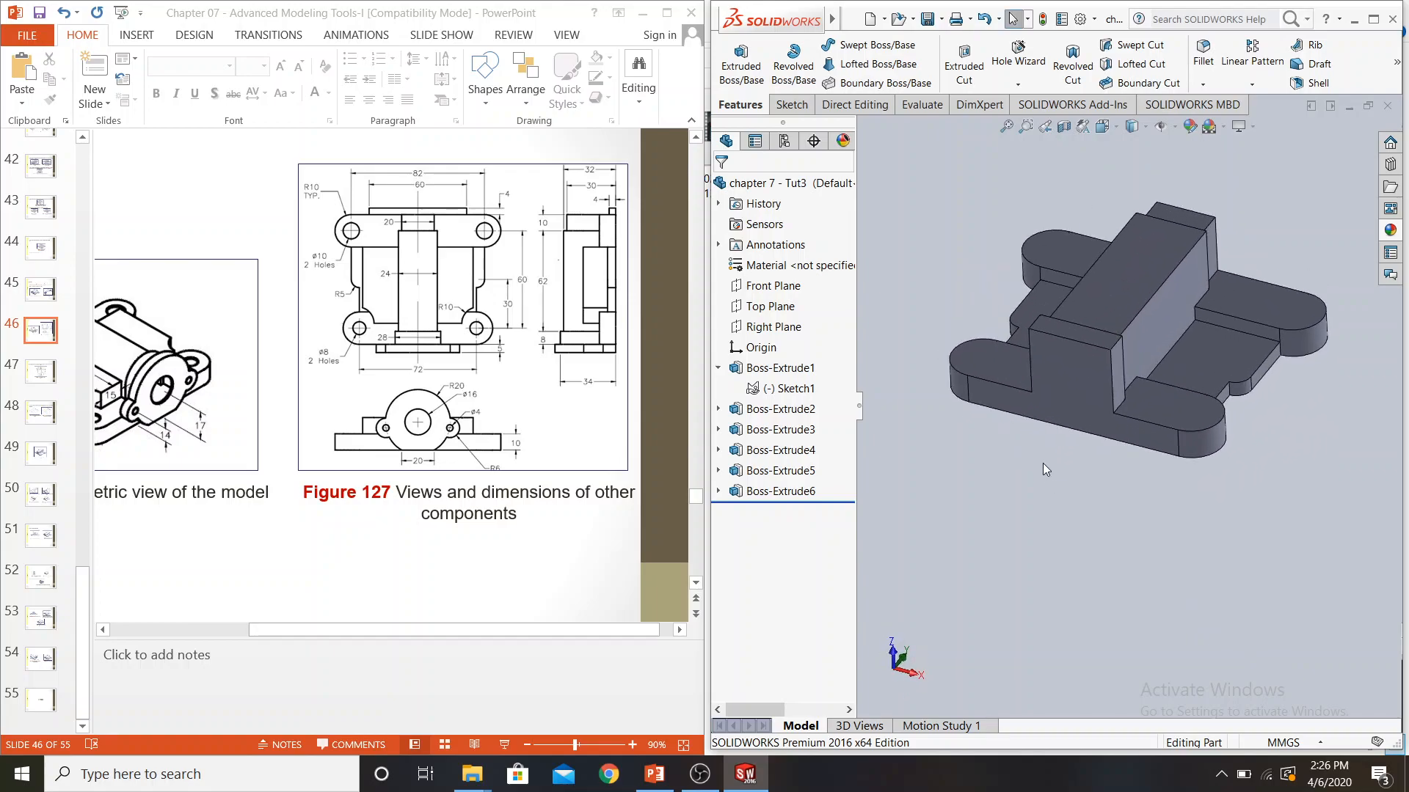
{"action": "left_click", "coordinate": [928, 24]}
Advance the tutorial presentation to slide 50 and examine Figures 132 to 135 for the faces used in the full round fillets
{"action": "left_click", "coordinate": [544, 557]}
{"action": "left_click", "coordinate": [543, 557]}
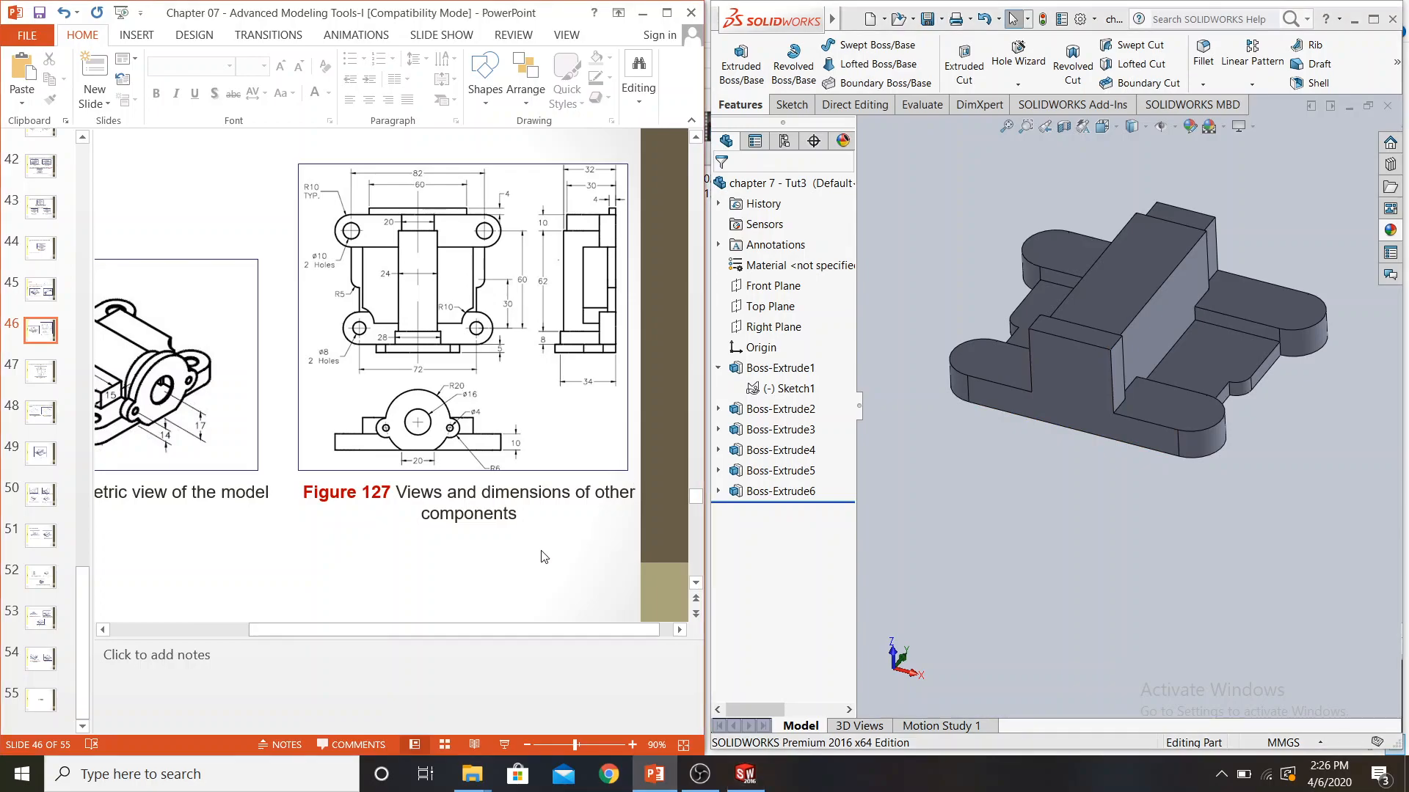
{"action": "scroll", "coordinate": [544, 557], "scroll_direction": "down", "scroll_amount": 3}
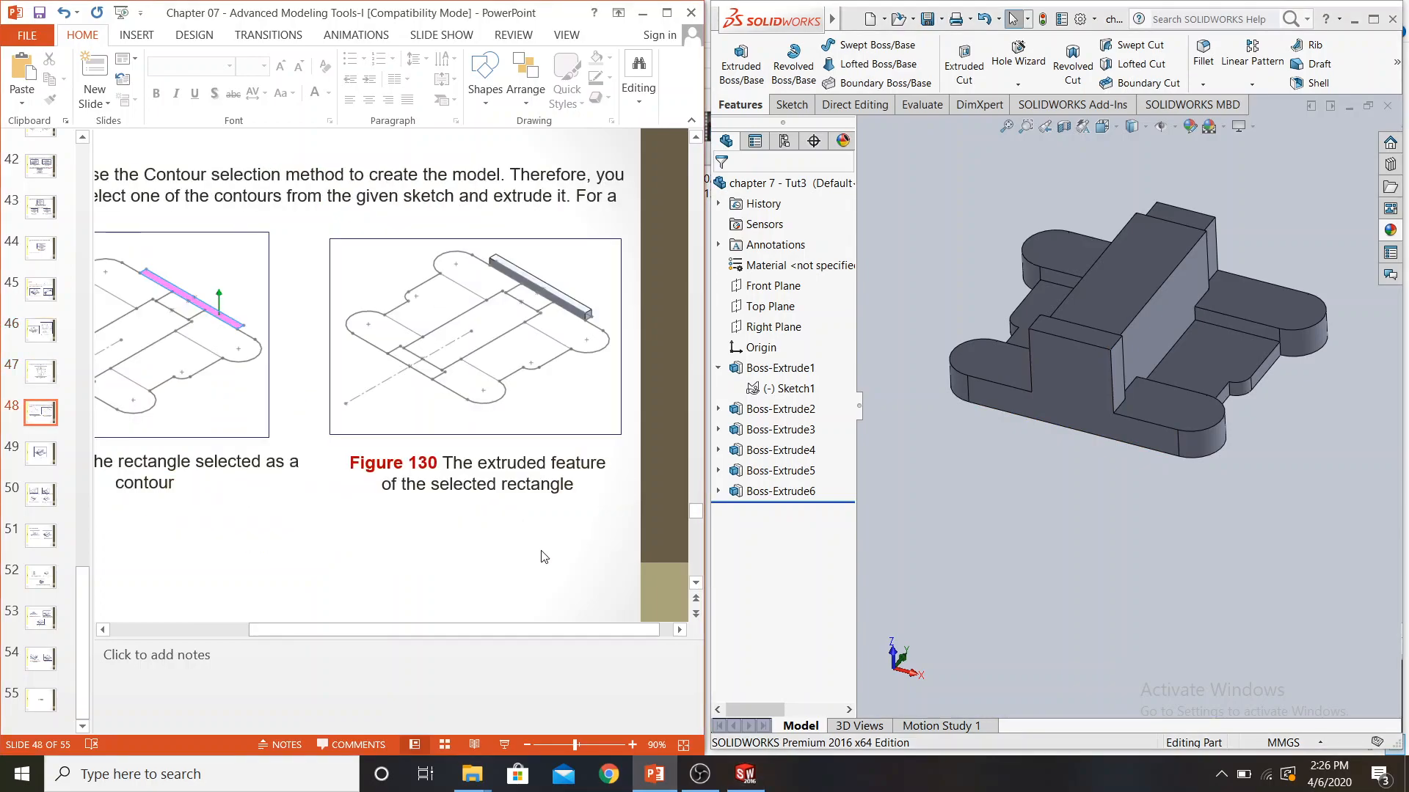
{"action": "scroll", "coordinate": [544, 557], "scroll_direction": "down", "scroll_amount": 1}
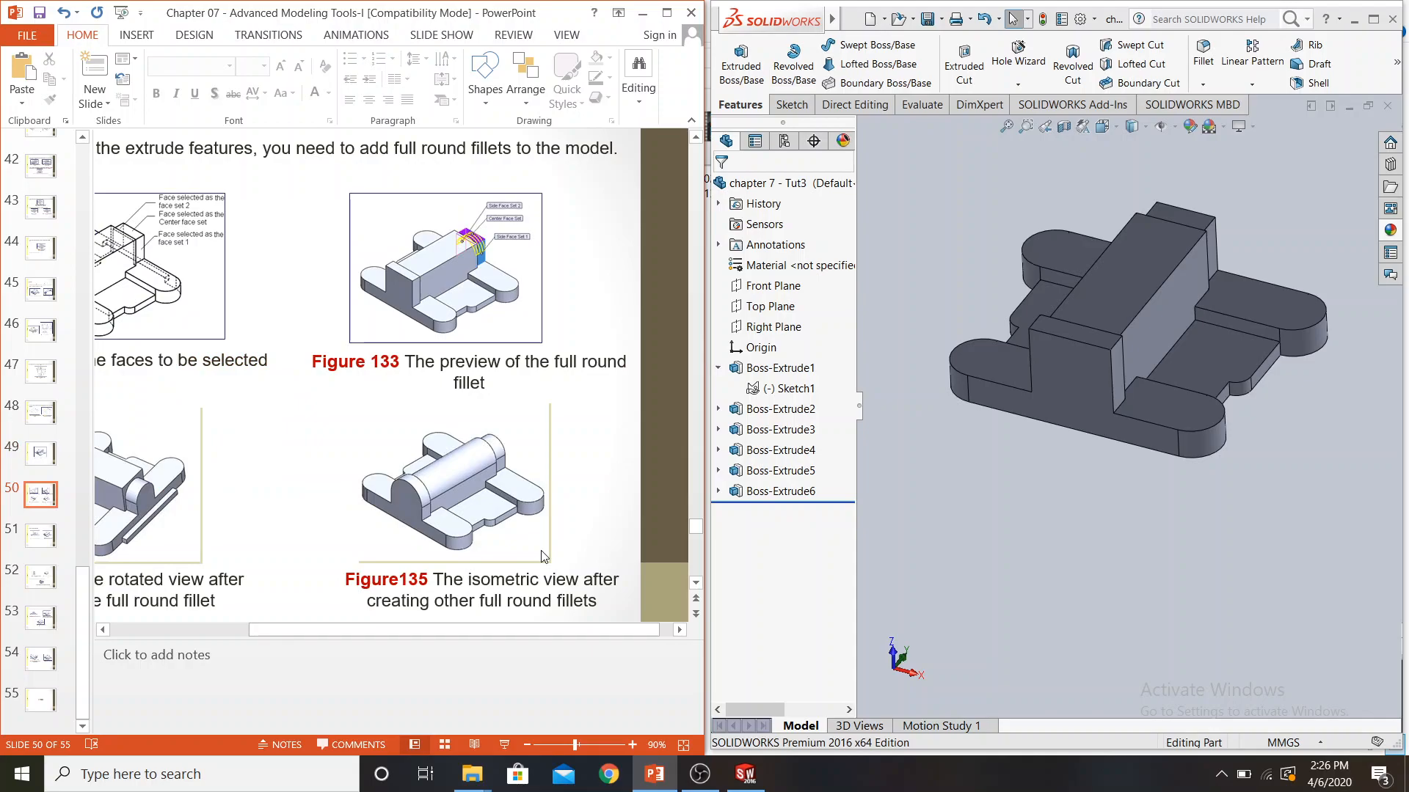
{"action": "left_click_drag", "start_coordinate": [415, 630], "coordinate": [302, 620]}
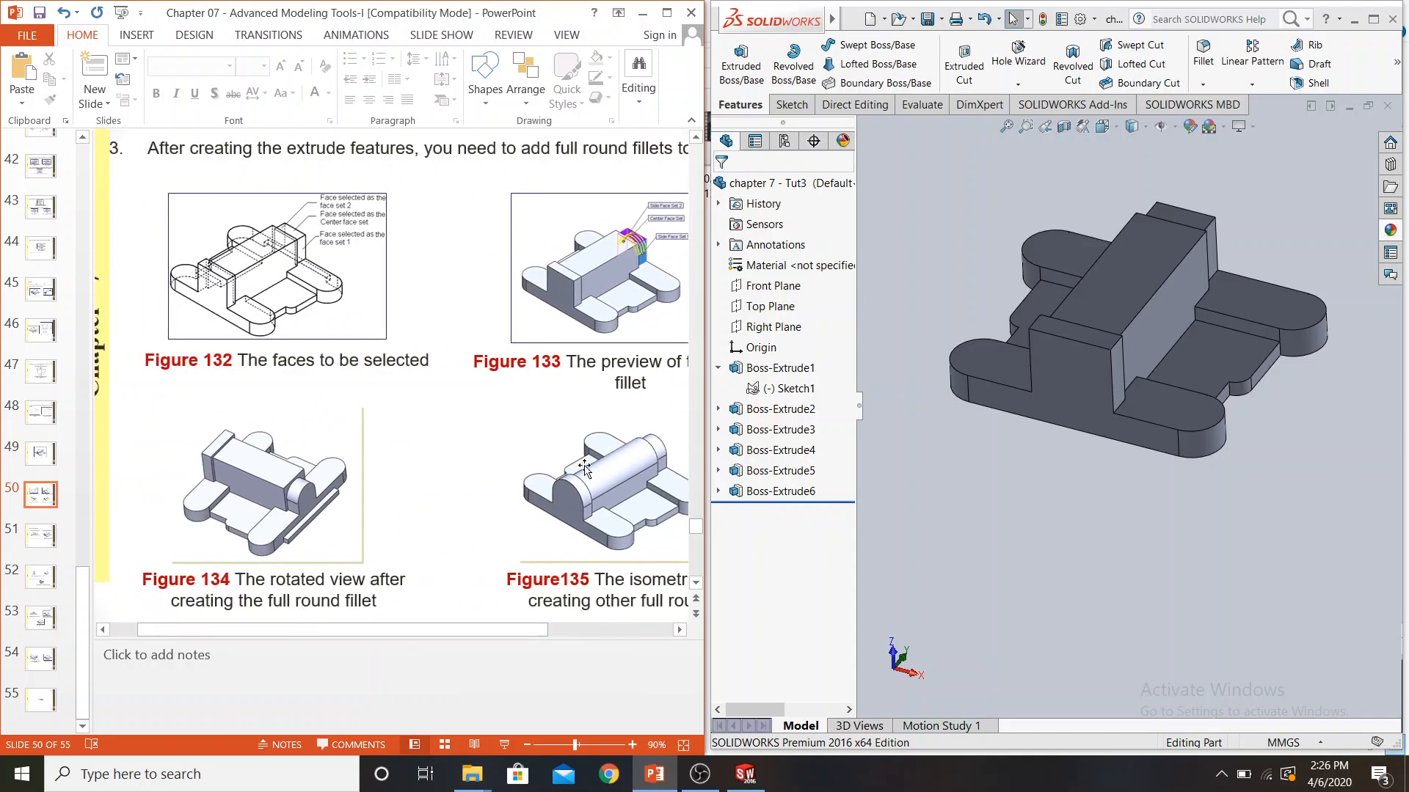
{"action": "left_click", "coordinate": [679, 630]}
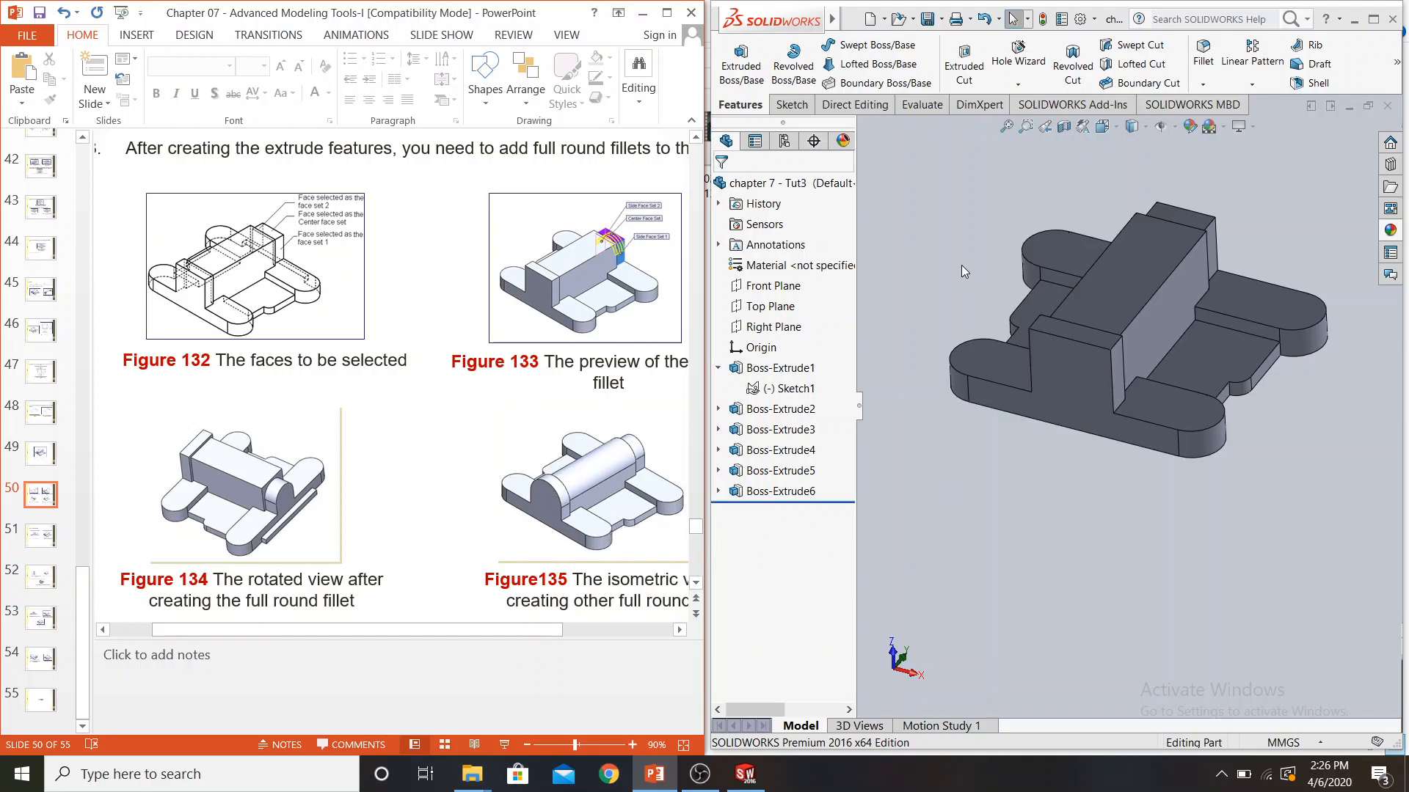
Try to add a full round fillet to the front block, using its top as the center face and its two ends as side faces, with Full preview
{"action": "middle_click_drag", "start_coordinate": [964, 257], "coordinate": [952, 274]}
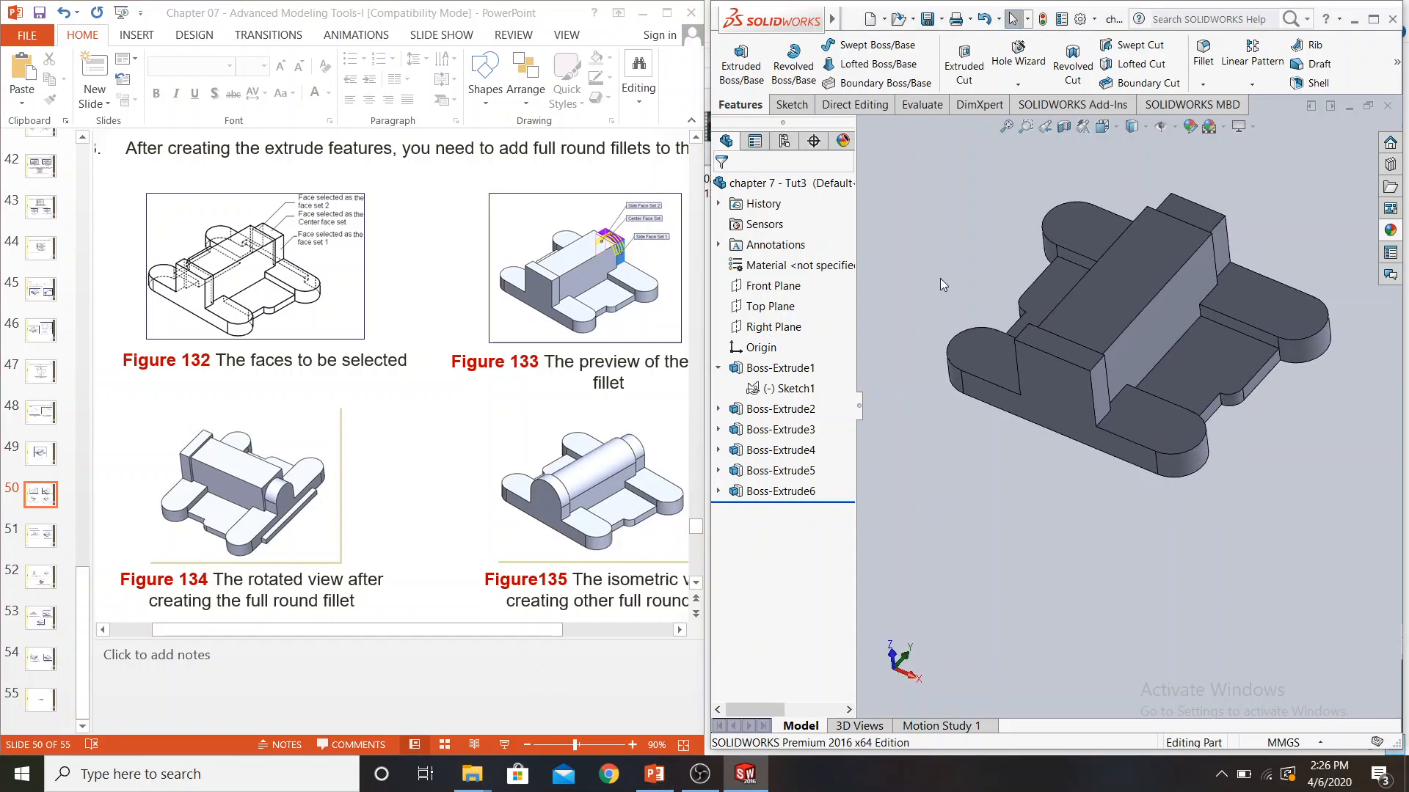
{"action": "left_click", "coordinate": [1202, 88]}
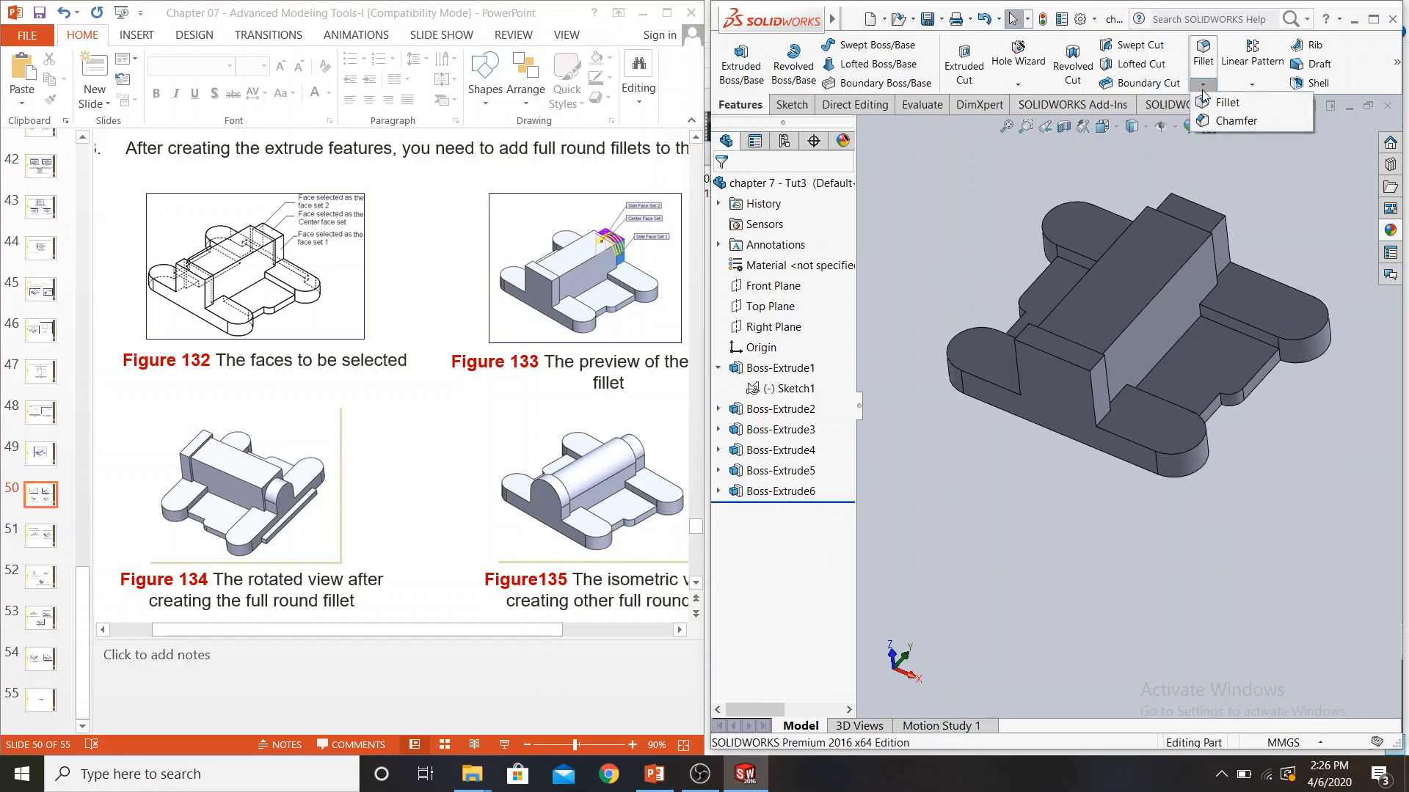
{"action": "left_click", "coordinate": [1218, 103]}
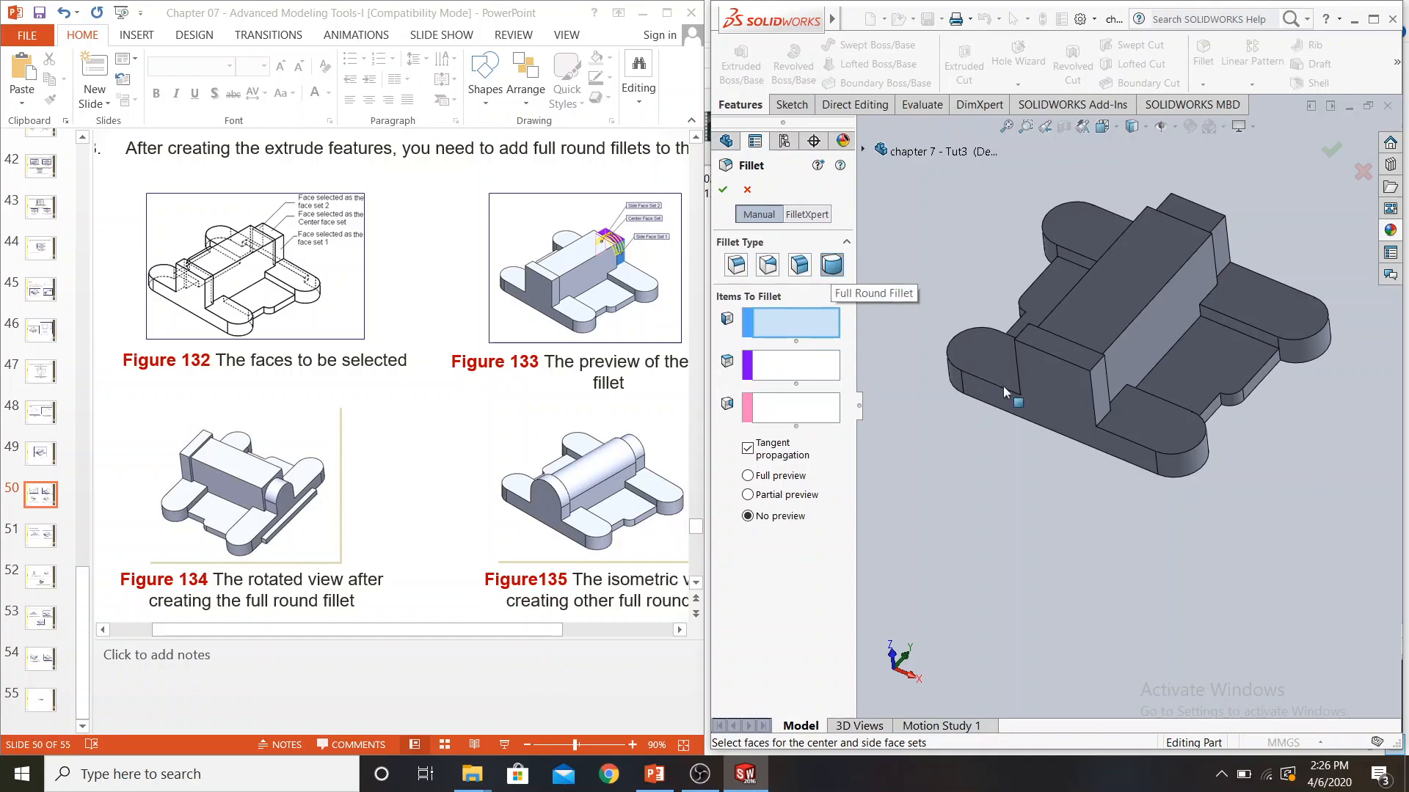
{"action": "left_click", "coordinate": [790, 324]}
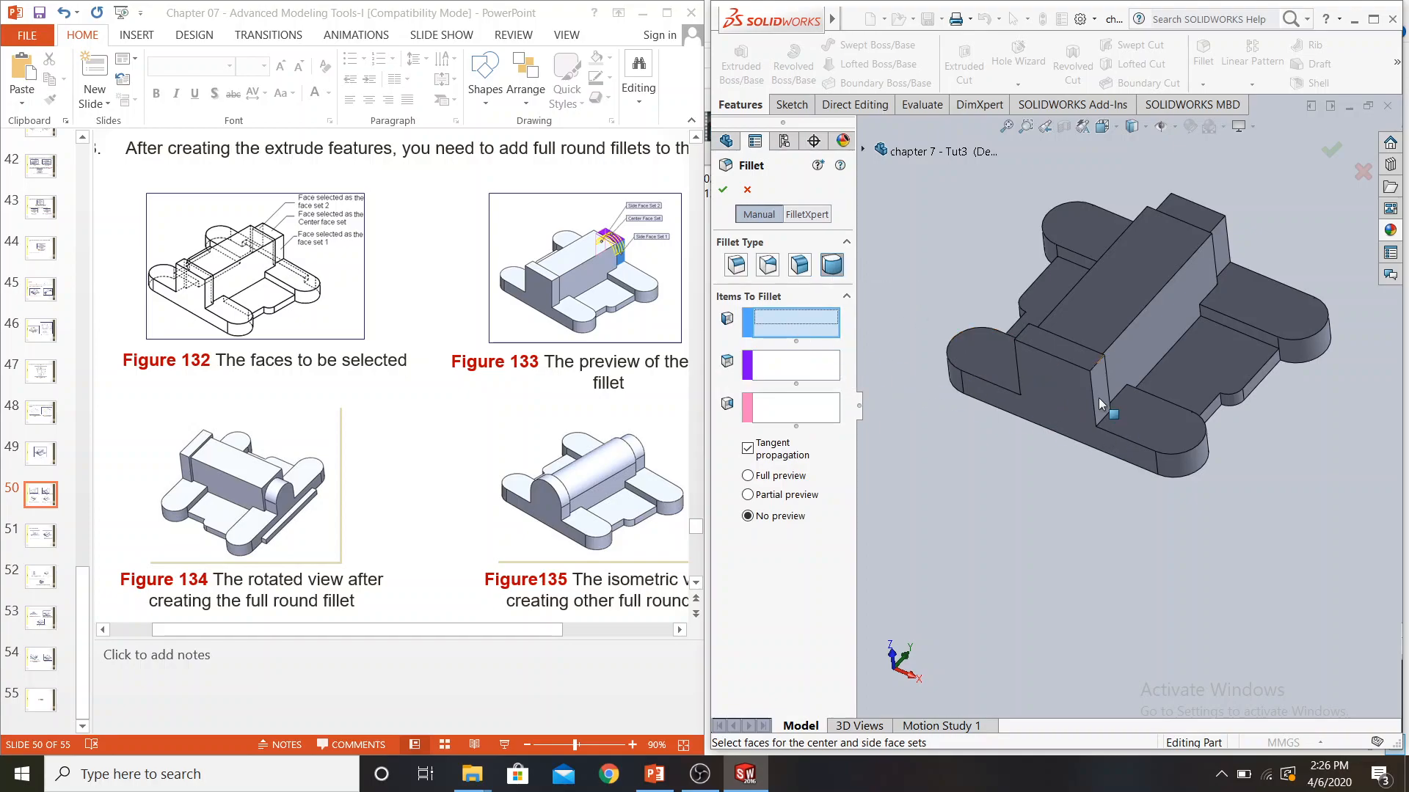
{"action": "left_click", "coordinate": [1102, 392]}
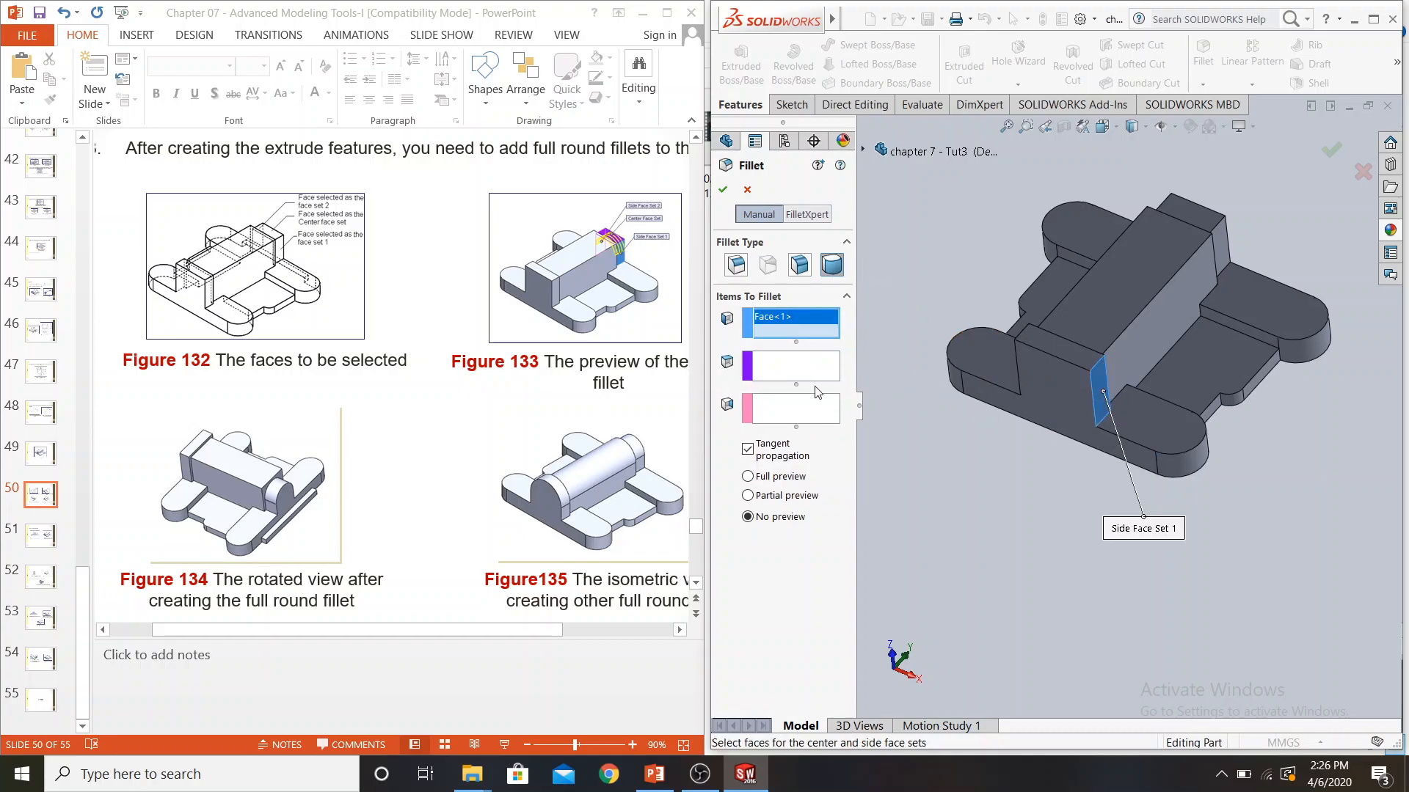
{"action": "left_click", "coordinate": [1065, 354]}
{"action": "middle_click_drag", "start_coordinate": [1062, 355], "coordinate": [1069, 446]}
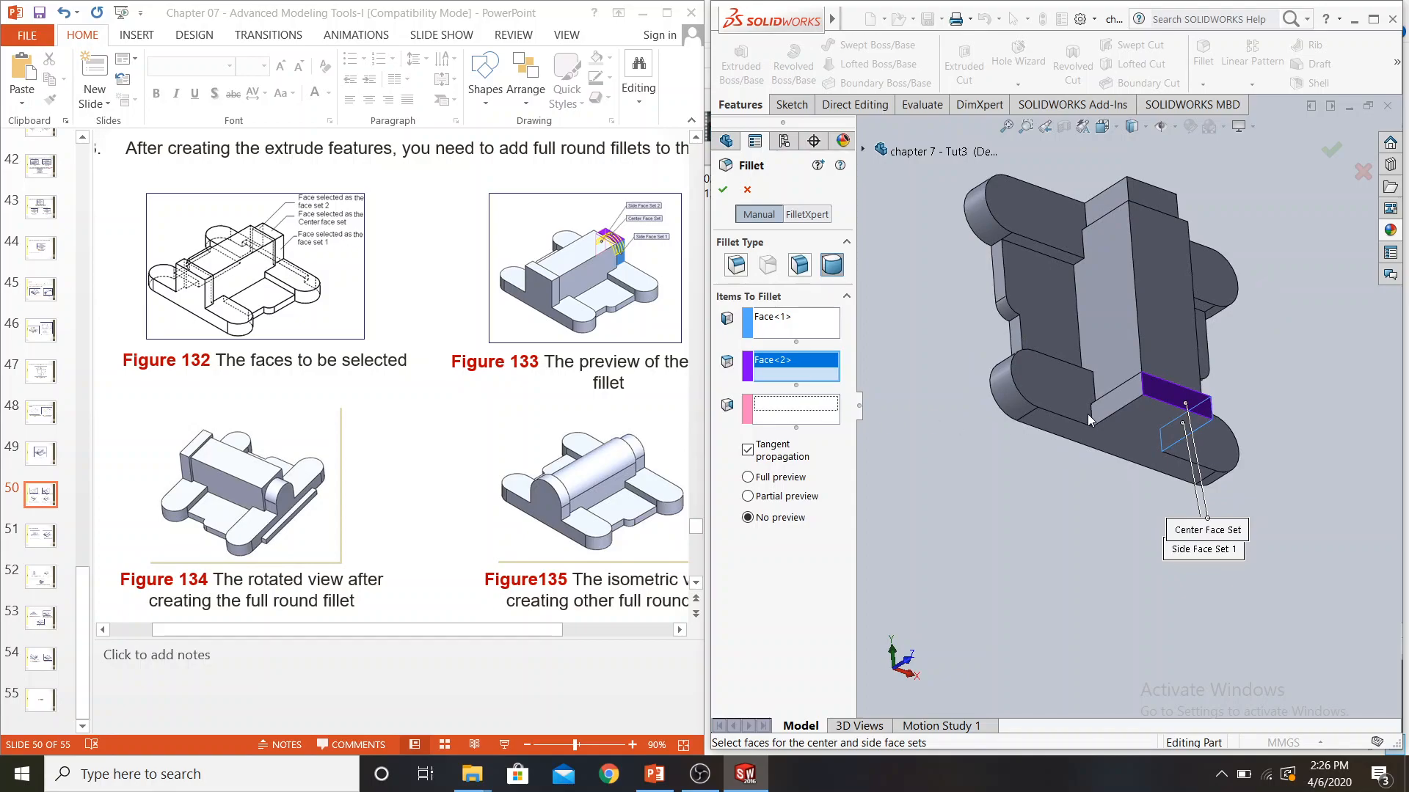
{"action": "left_click", "coordinate": [1111, 414]}
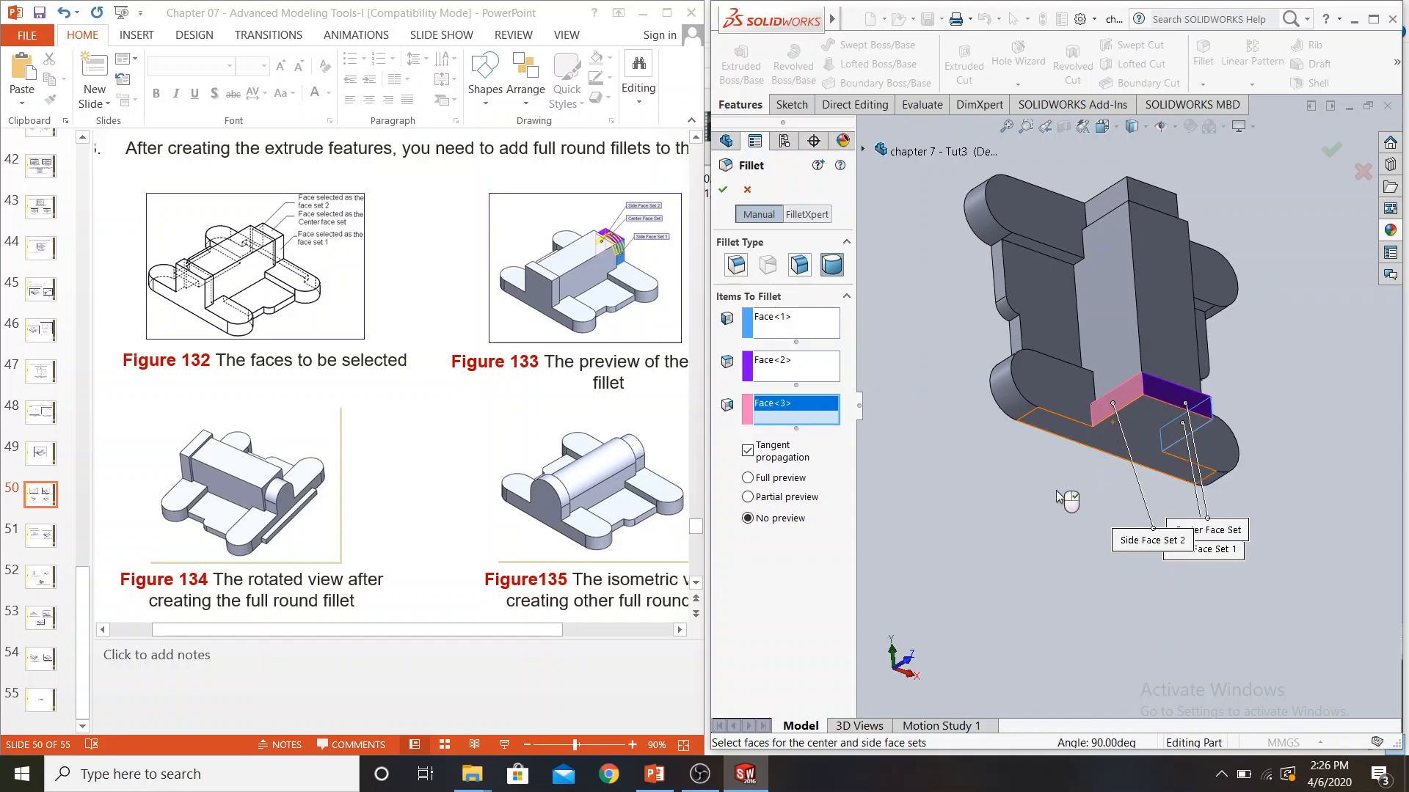
{"action": "left_click", "coordinate": [746, 479]}
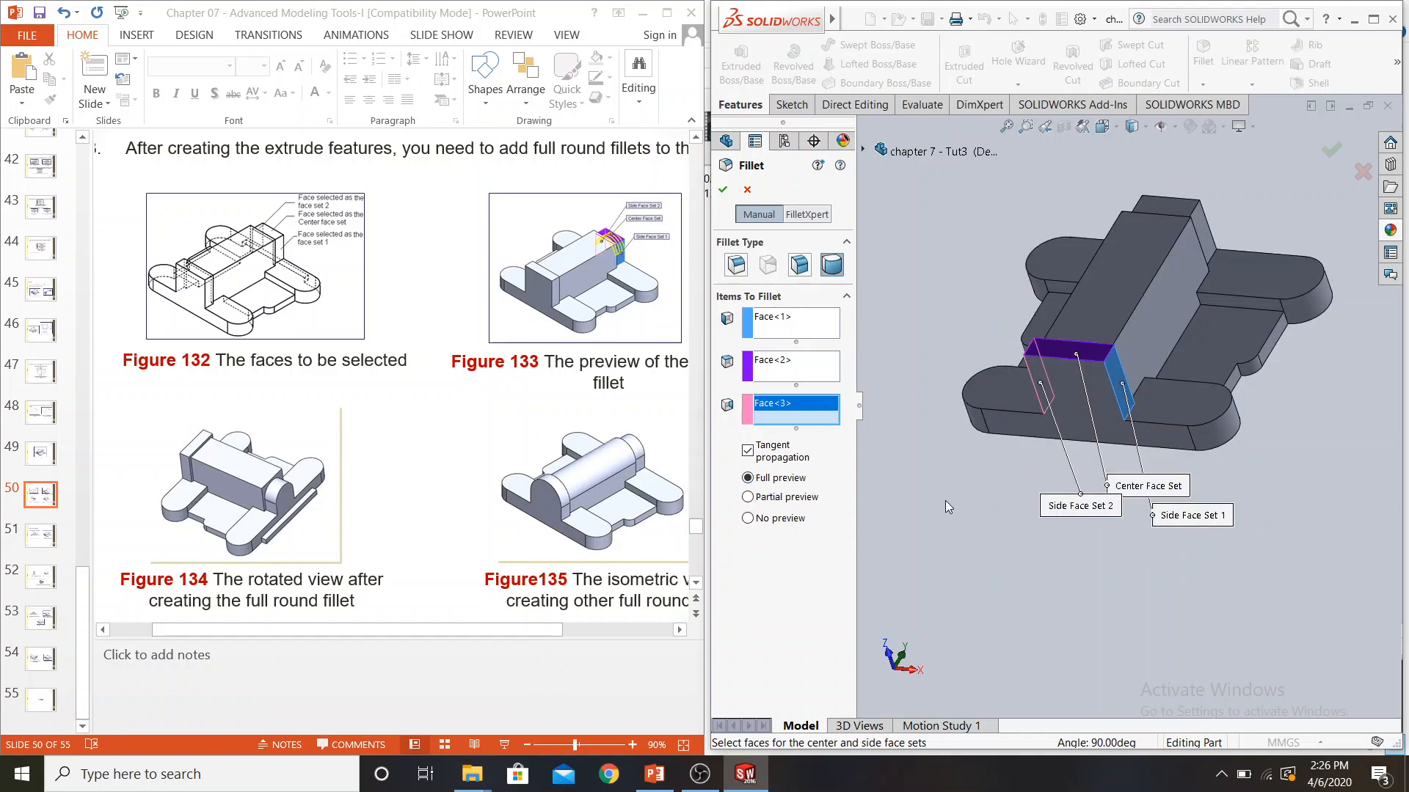
{"action": "mouse_move", "coordinate": [984, 443]}
{"action": "middle_mouse_down"}
{"action": "mouse_move", "coordinate": [983, 400]}
{"action": "mouse_move", "coordinate": [983, 435]}
{"action": "middle_mouse_up"}
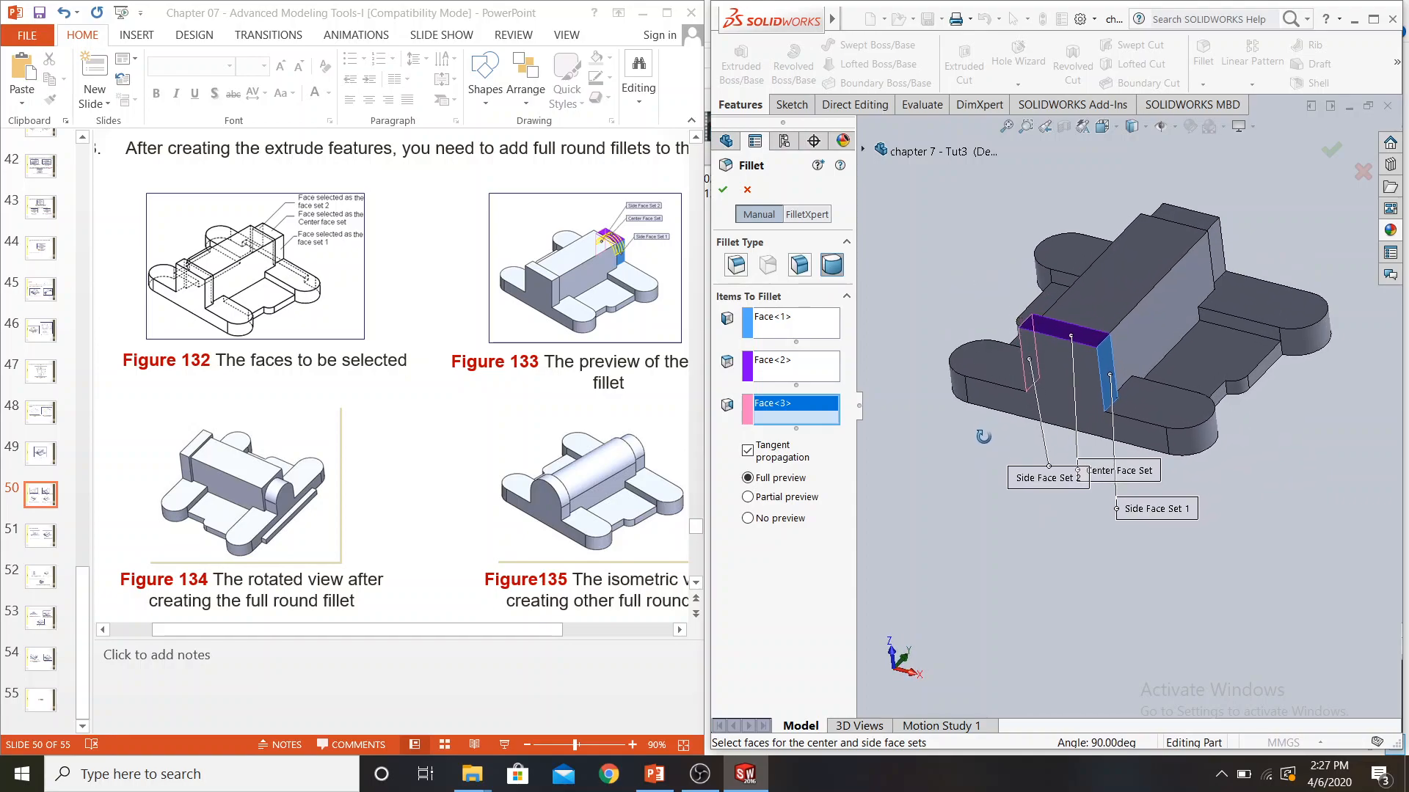
{"action": "left_click", "coordinate": [722, 189]}
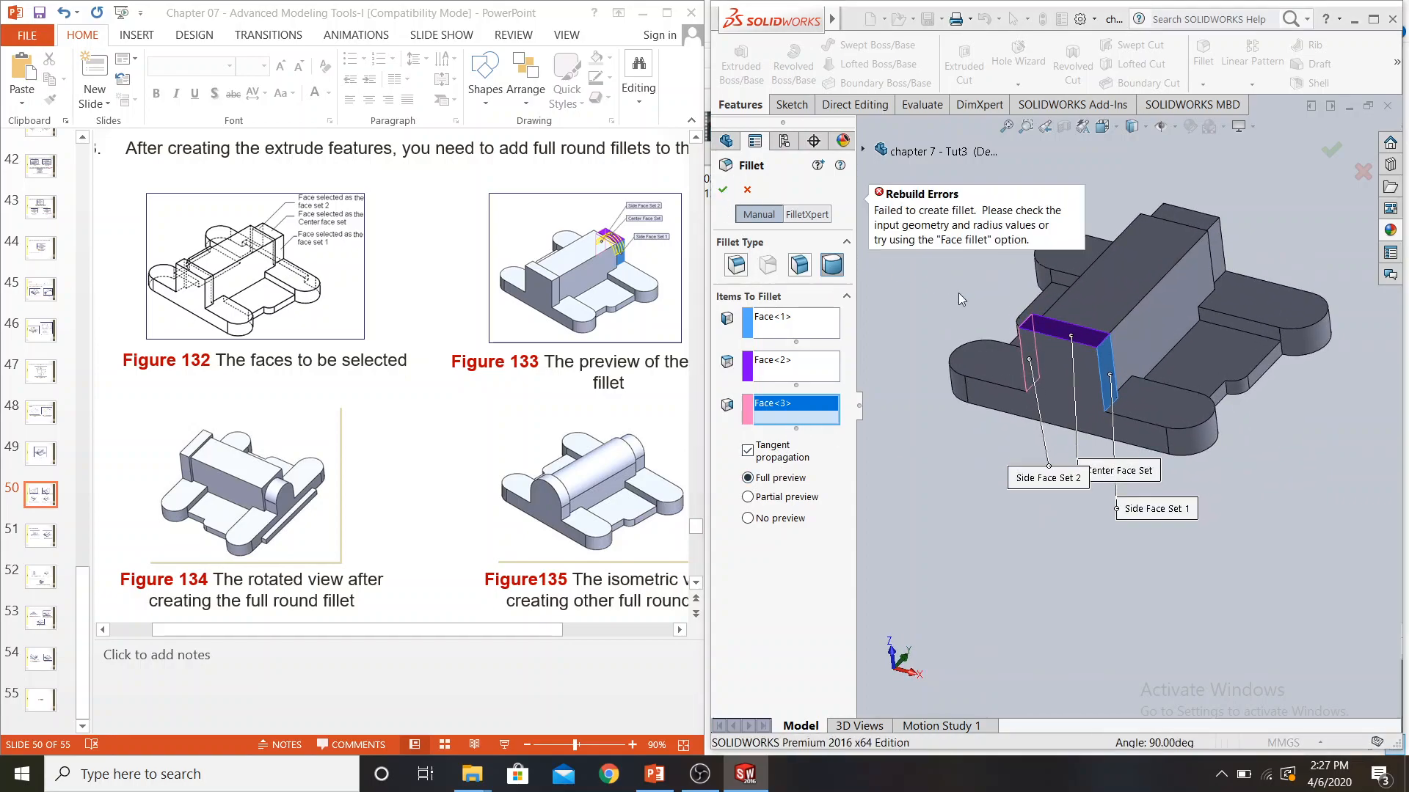